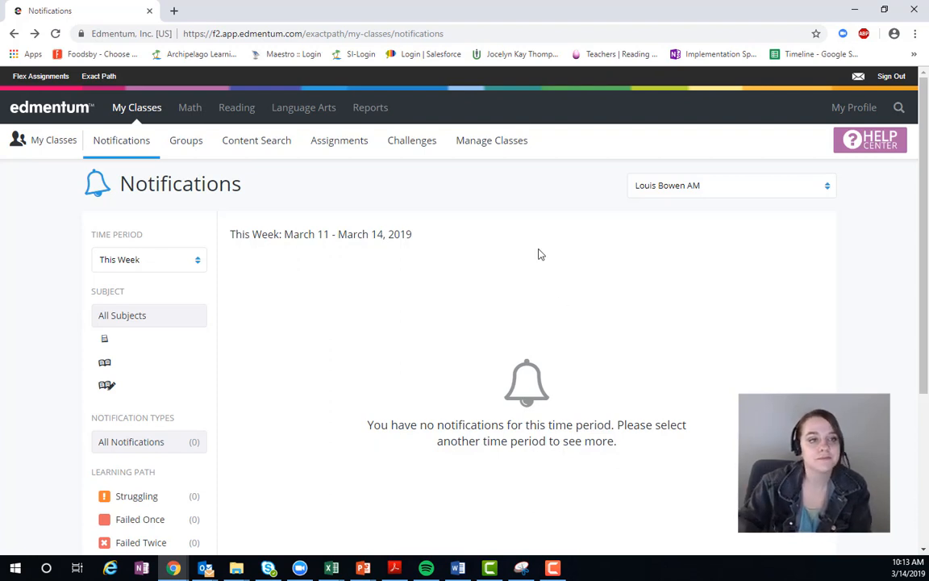
Step: Open the Math diagnostics student results for the class and view its overall placement distribution
click(190, 117)
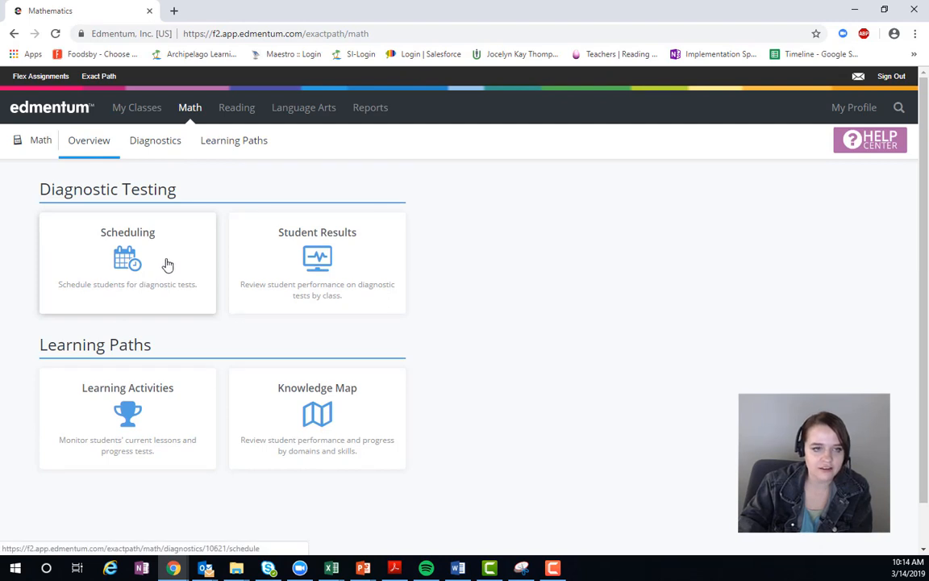
click(167, 153)
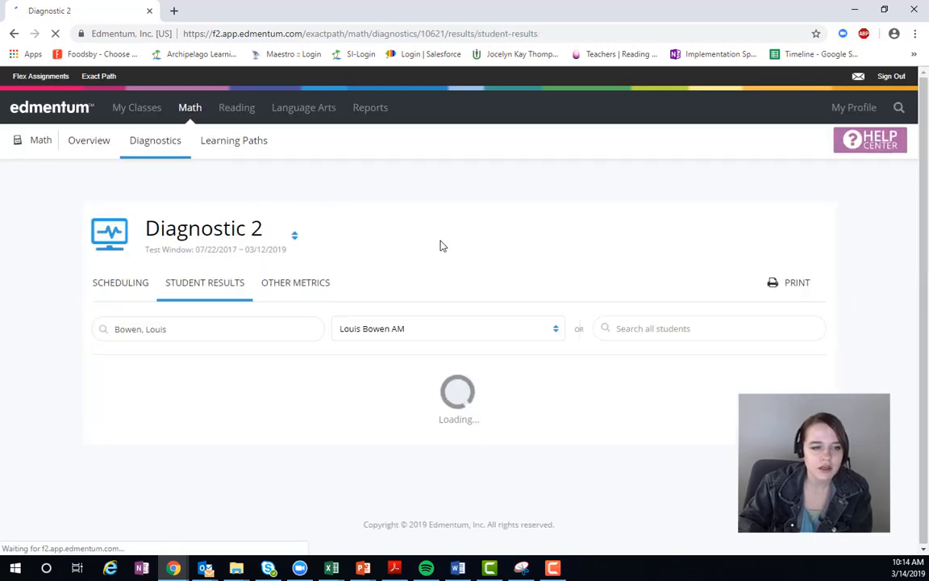
scroll(450, 243, down, 3)
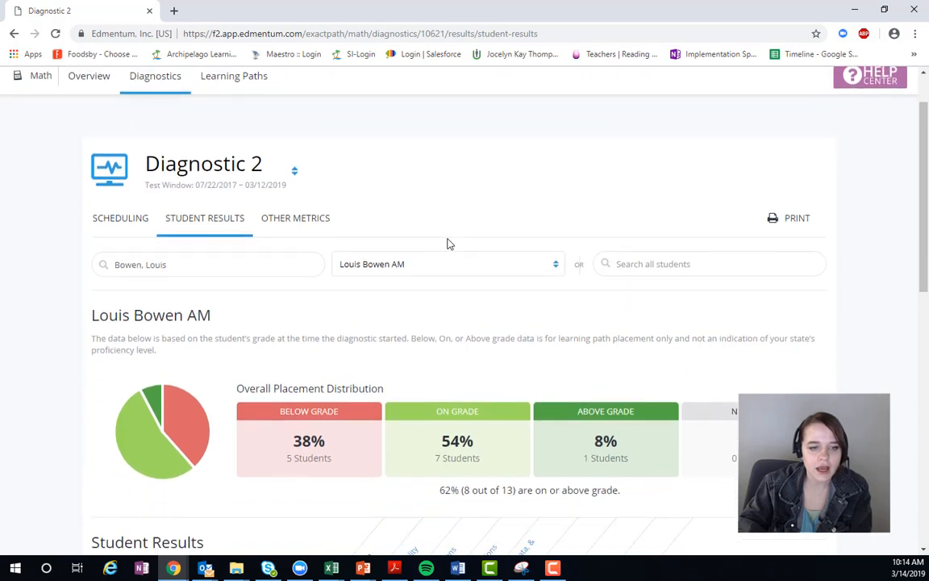
scroll(449, 244, down, 1)
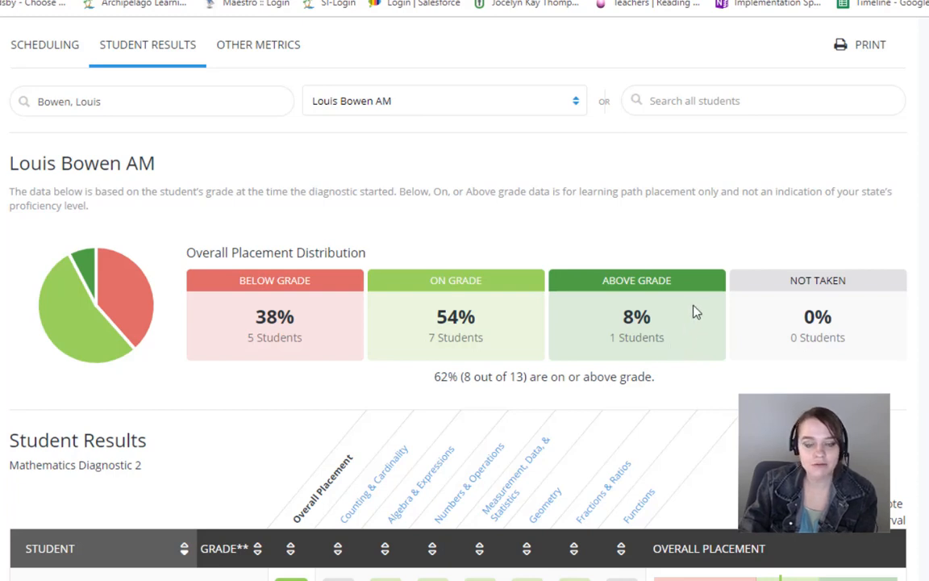
Step: Examine the Diagnostic 2 student results table, comparing the students' overall and domain scores with the class placement distribution
scroll(534, 221, down, 3)
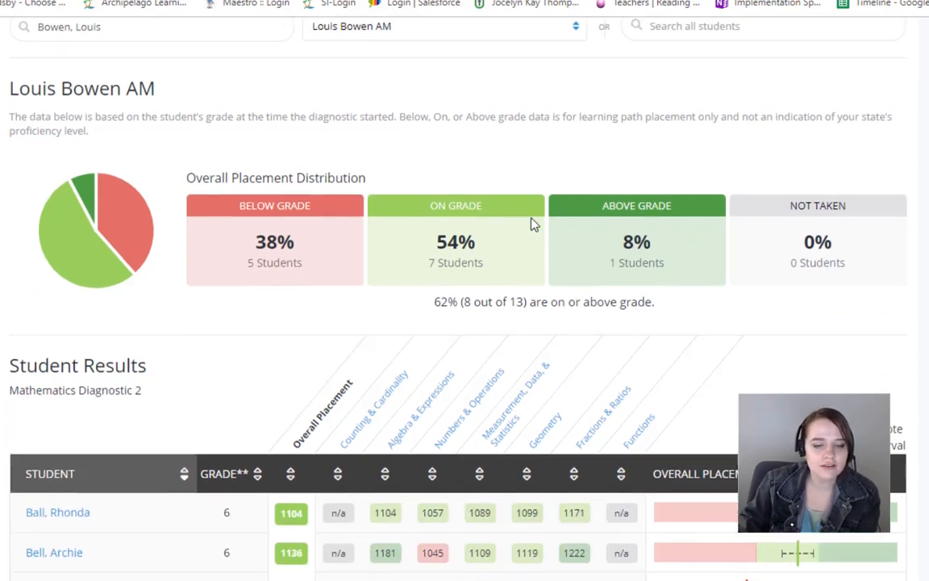
scroll(565, 145, down, 2)
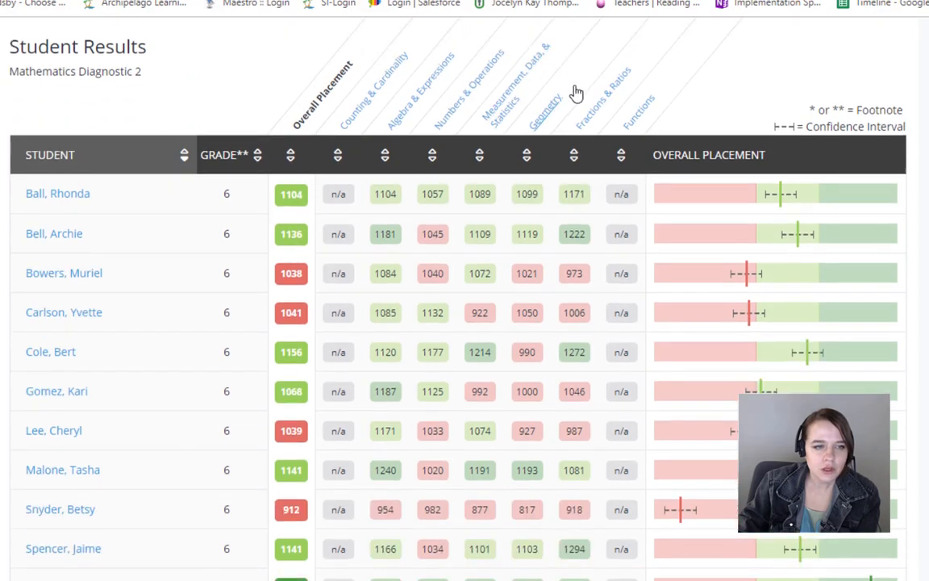
scroll(589, 95, down, 1)
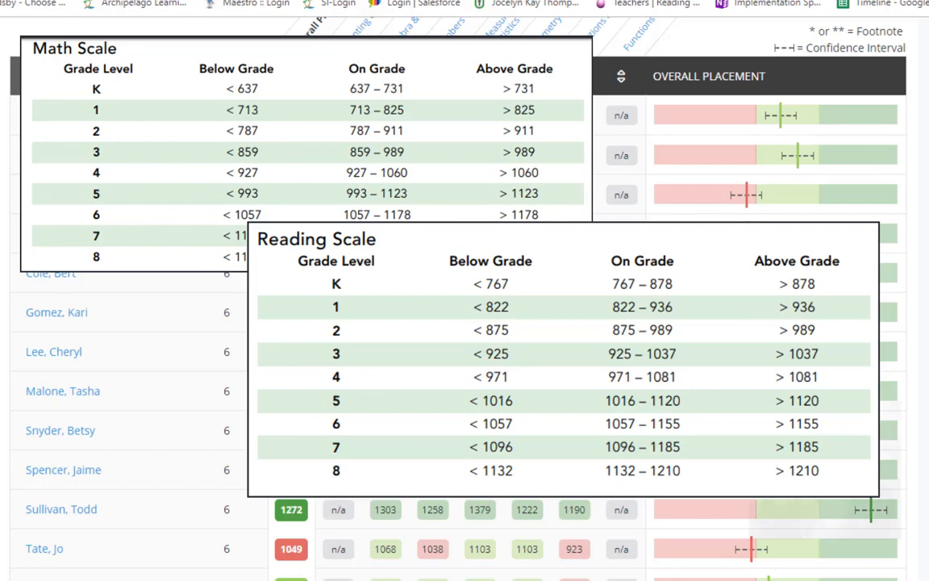
scroll(300, 129, up, 1)
scroll(300, 129, up, 3)
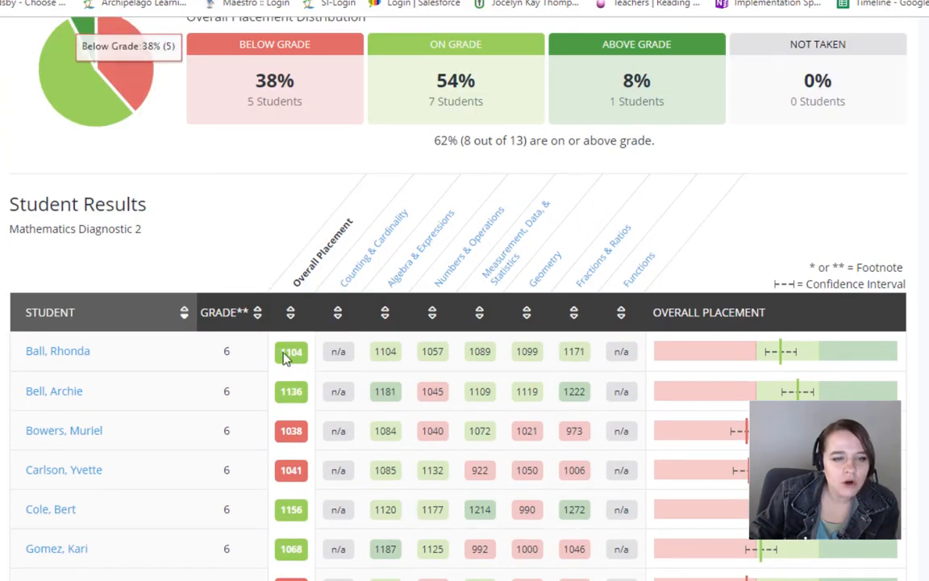
Step: Check the Below Grade, On Grade and Above Grade score ranges on the first listed student's overall placement bar
scroll(306, 355, down, 1)
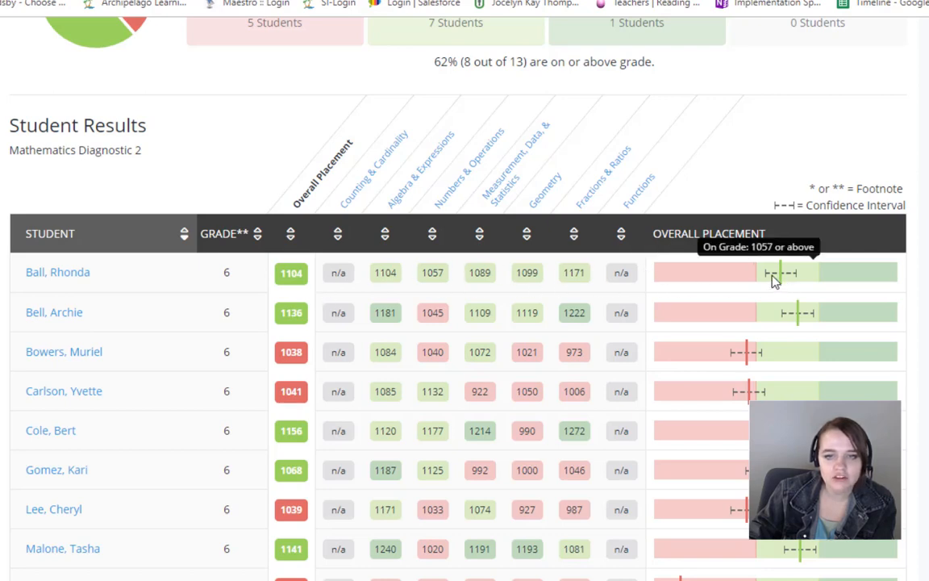
mouse_move(744, 273)
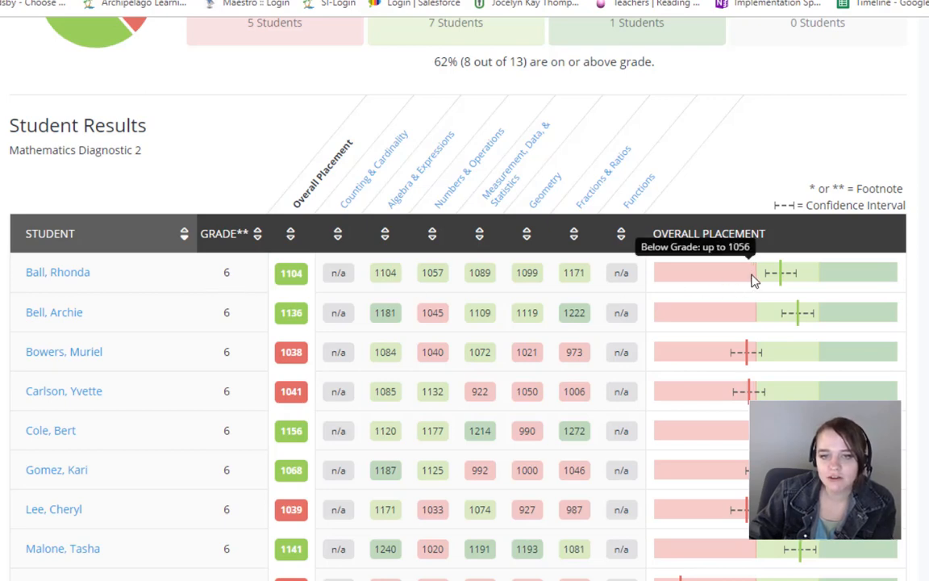
mouse_move(836, 275)
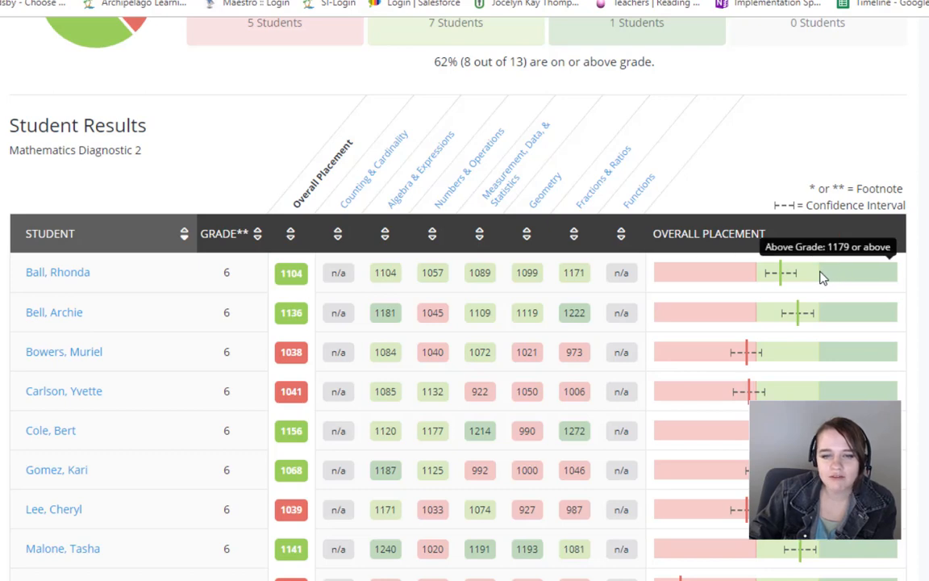
mouse_move(785, 280)
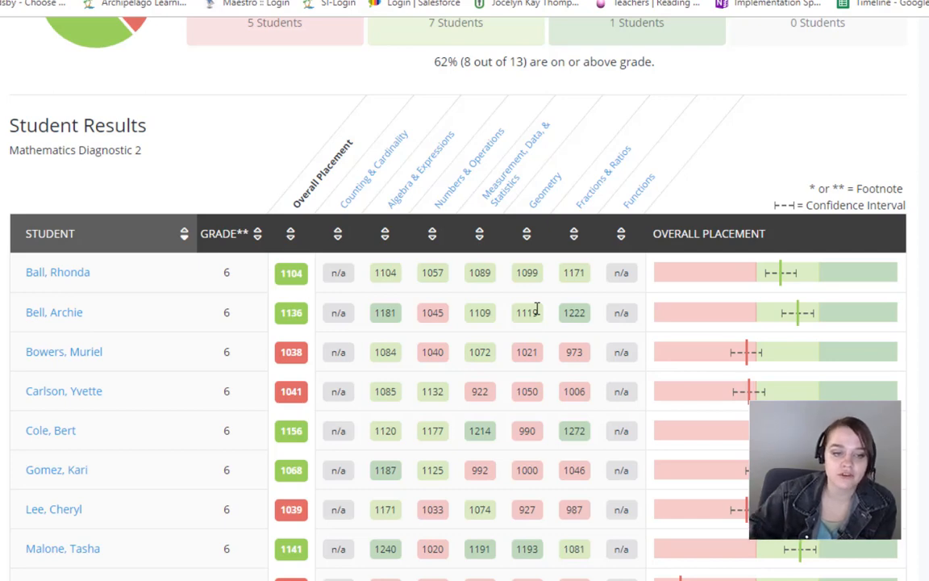
Step: Review the domain scores and confidence intervals of the remaining students down to the footnotes of the results table
scroll(608, 370, down, 1)
scroll(608, 370, down, 1)
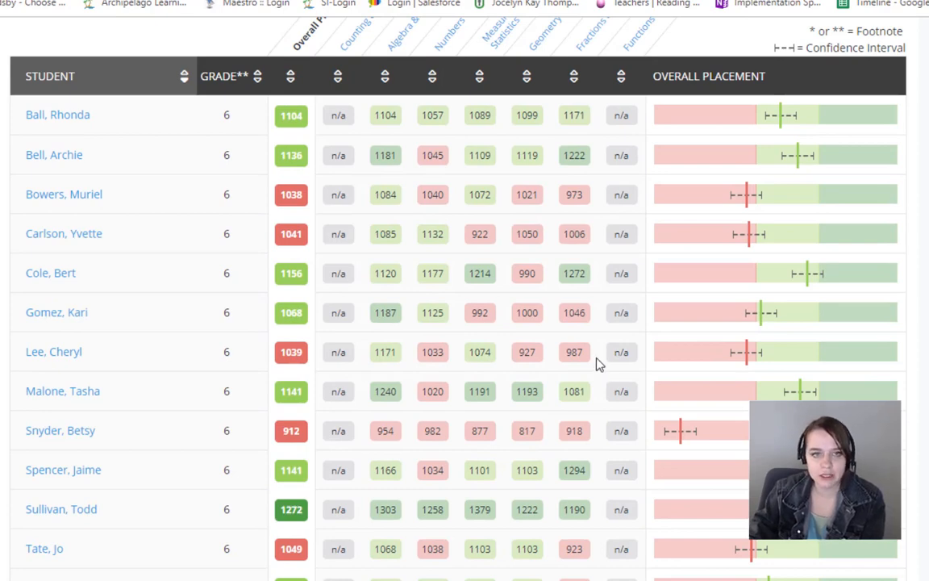
scroll(464, 415, down, 1)
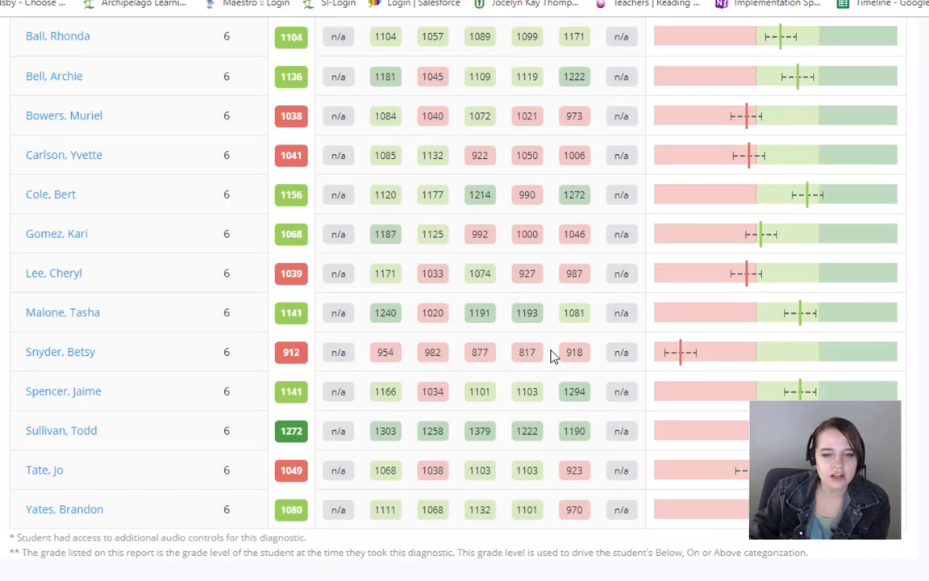
mouse_move(692, 355)
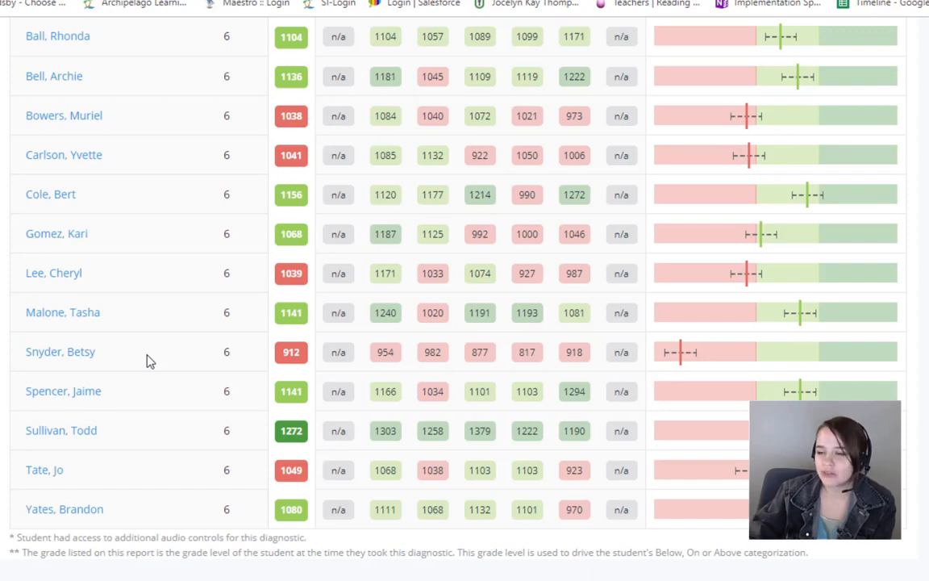
scroll(148, 361, up, 4)
scroll(203, 371, down, 2)
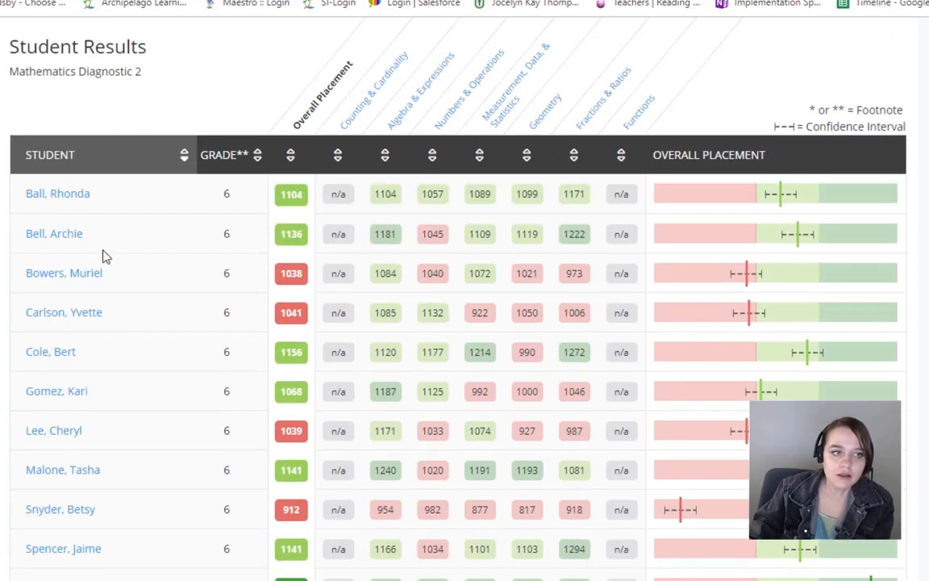
Step: Open the first listed student's report and review the overall mathematics placement, Quantile range and domain placement
click(84, 202)
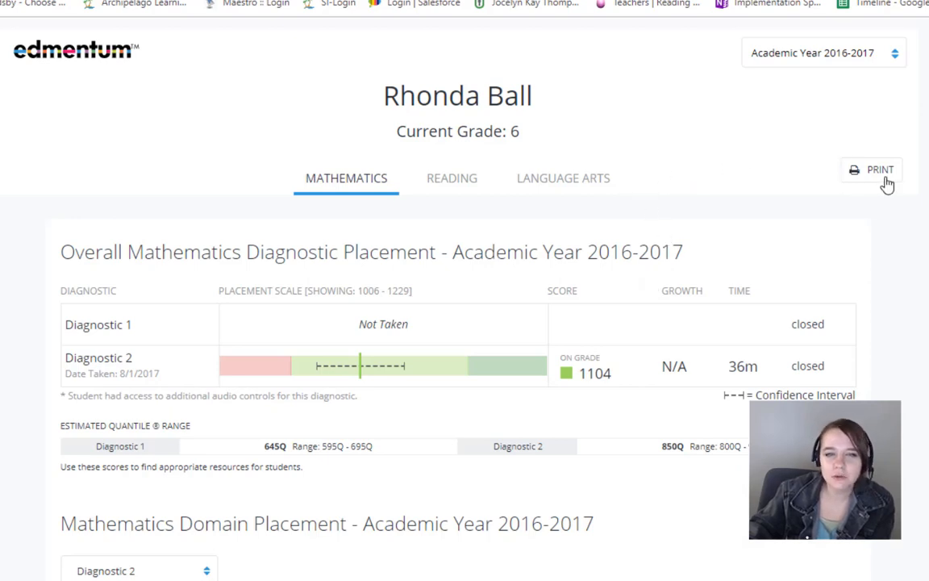
scroll(545, 163, down, 5)
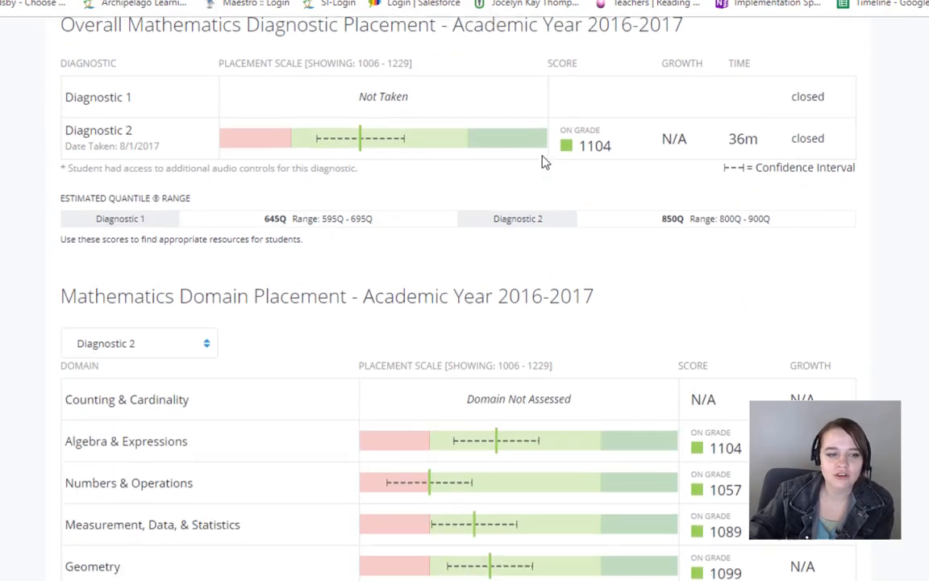
scroll(299, 468, down, 1)
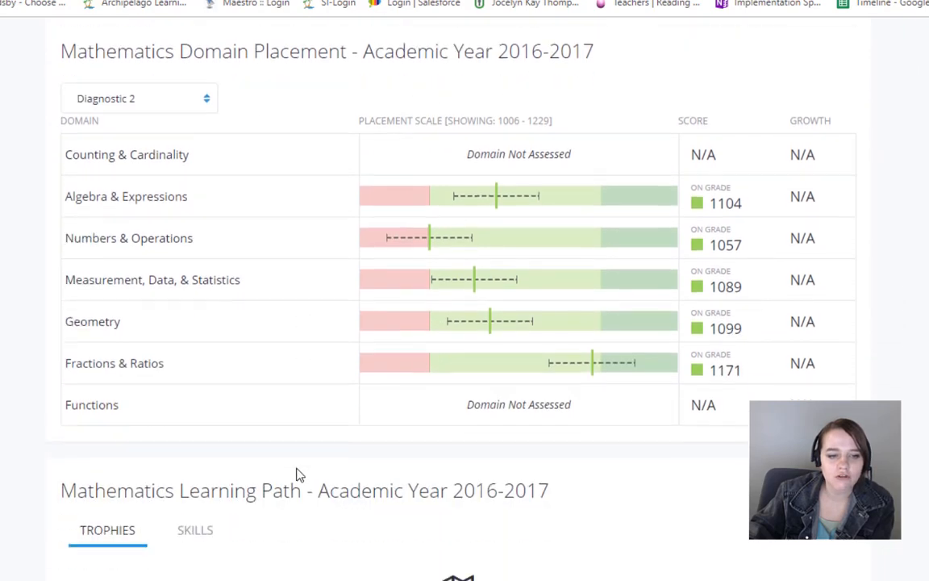
scroll(297, 430, down, 1)
scroll(299, 389, down, 1)
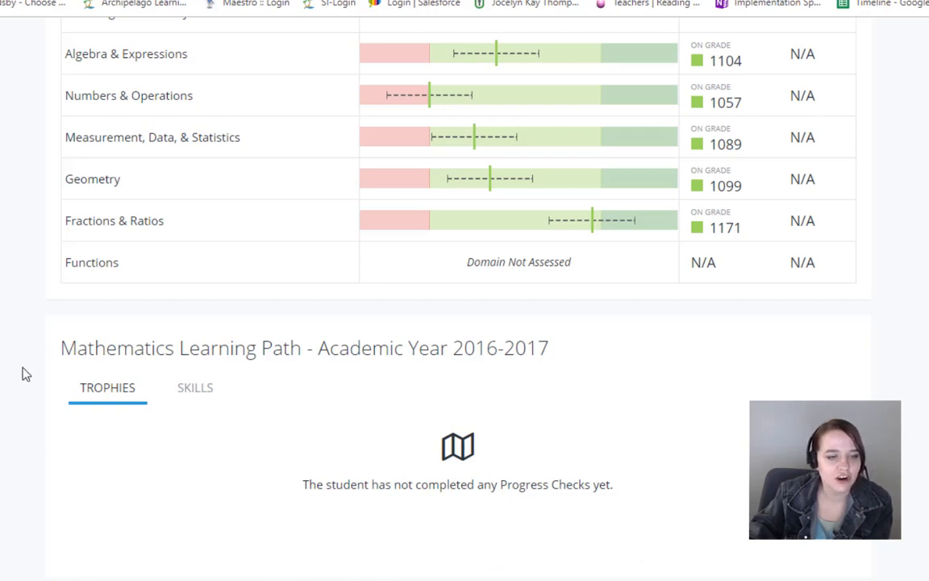
Step: Show the skills of the student's Mathematics Learning Path and examine the 5th Grade skill statuses in both learning paths
click(180, 408)
scroll(355, 383, down, 1)
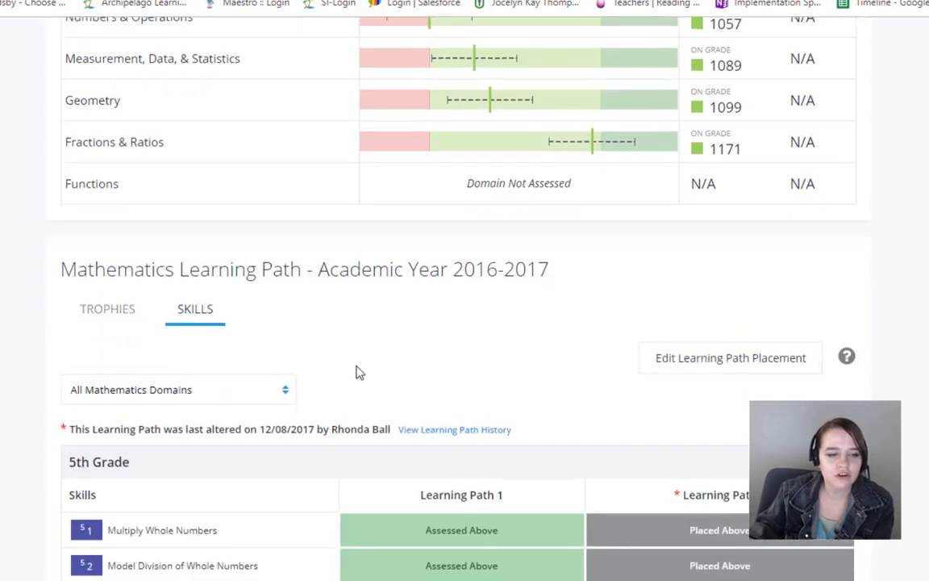
scroll(360, 377, down, 5)
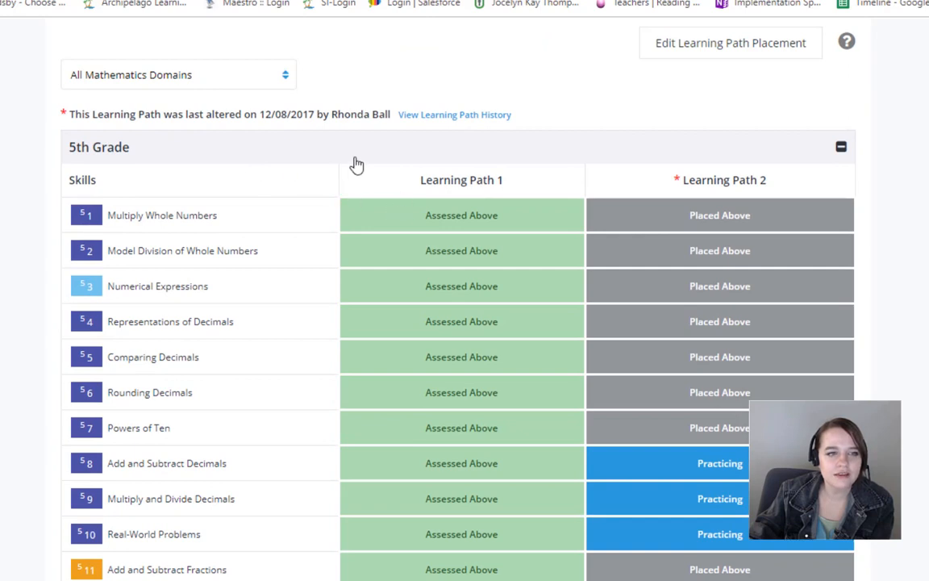
scroll(401, 161, down, 3)
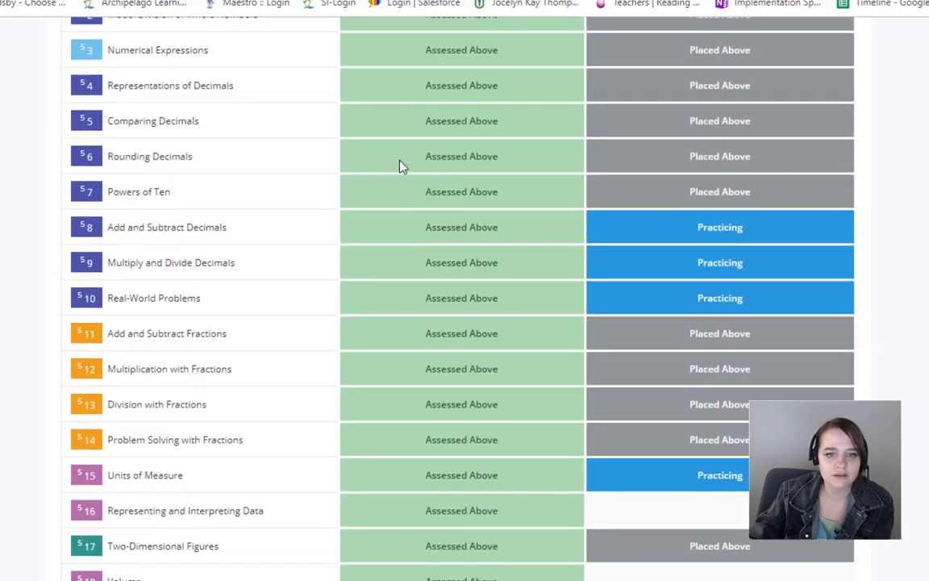
scroll(401, 166, up, 5)
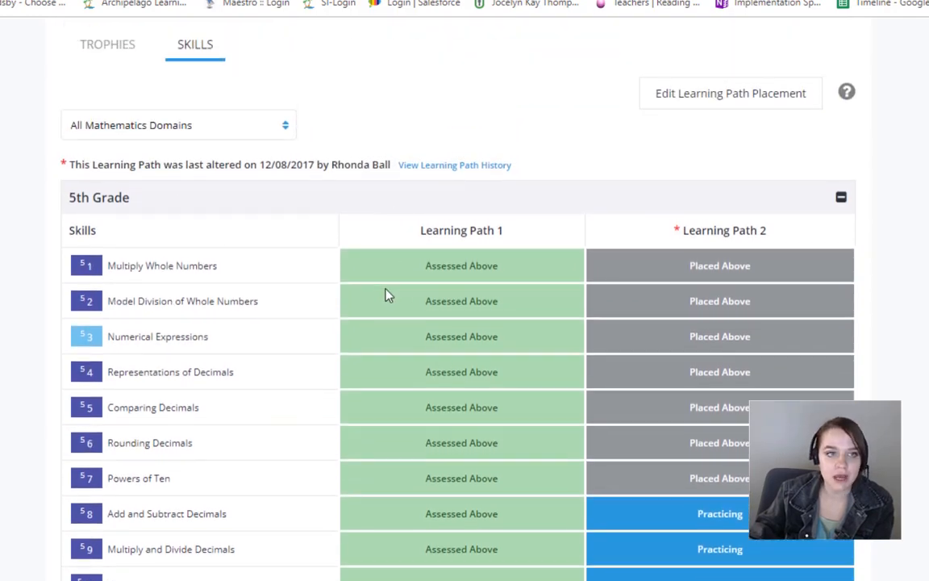
Step: Switch the student's report to Reading and review the diagnostic placement, Lexile range and 7th Grade learning path skills
scroll(386, 293, up, 8)
scroll(386, 296, up, 3)
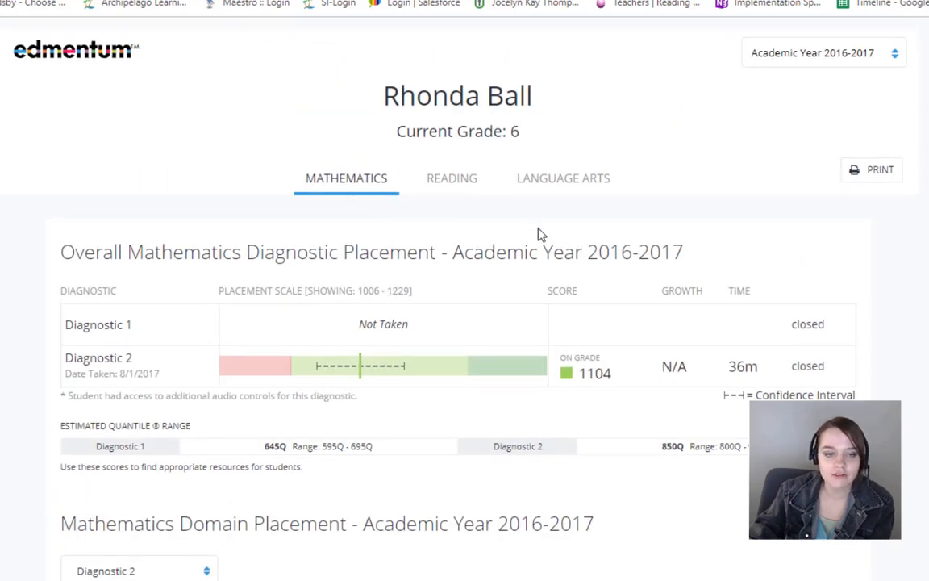
click(456, 194)
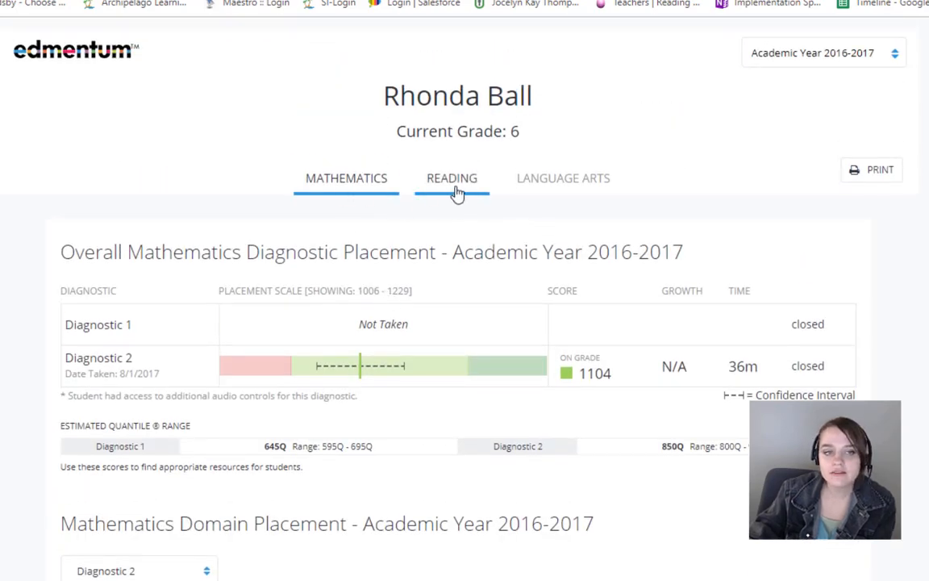
scroll(500, 292, down, 3)
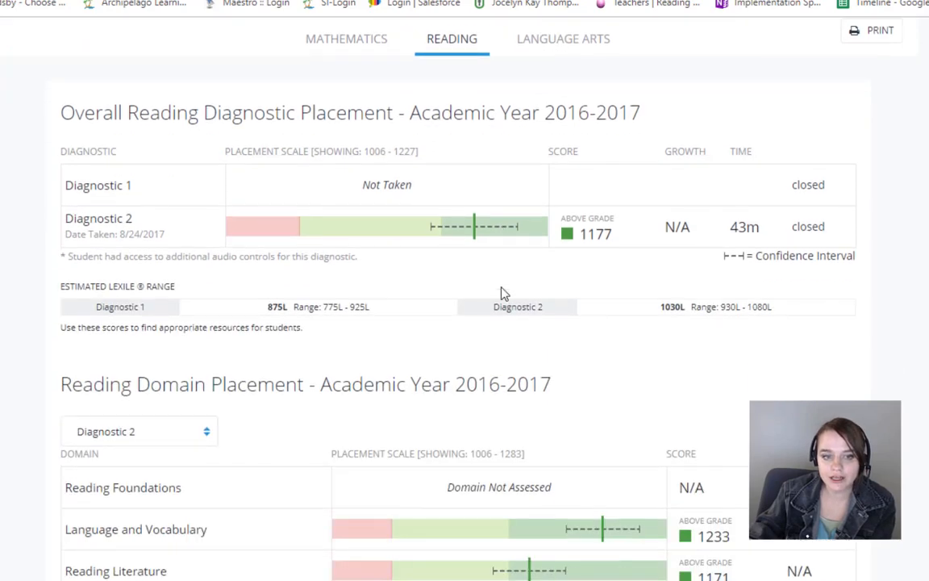
scroll(502, 288, down, 8)
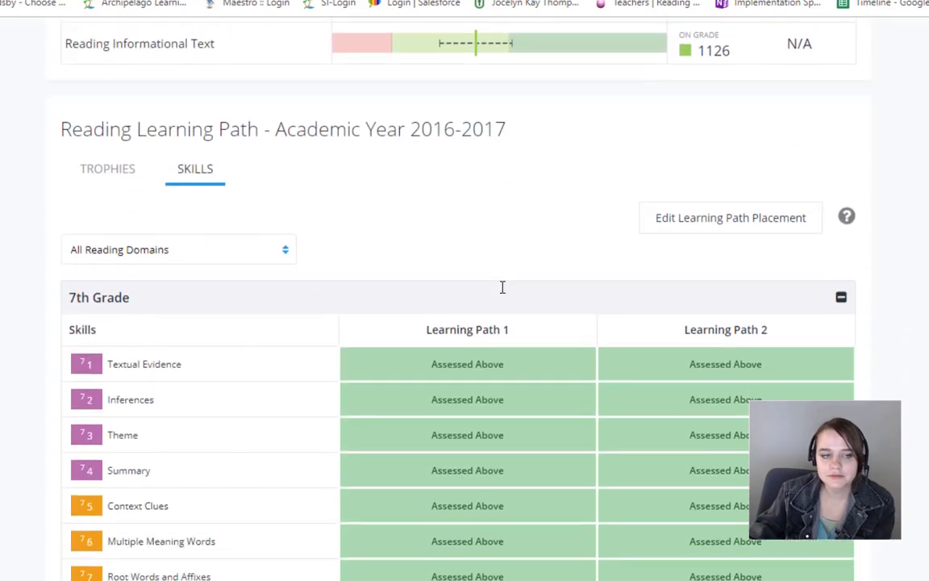
scroll(501, 291, down, 7)
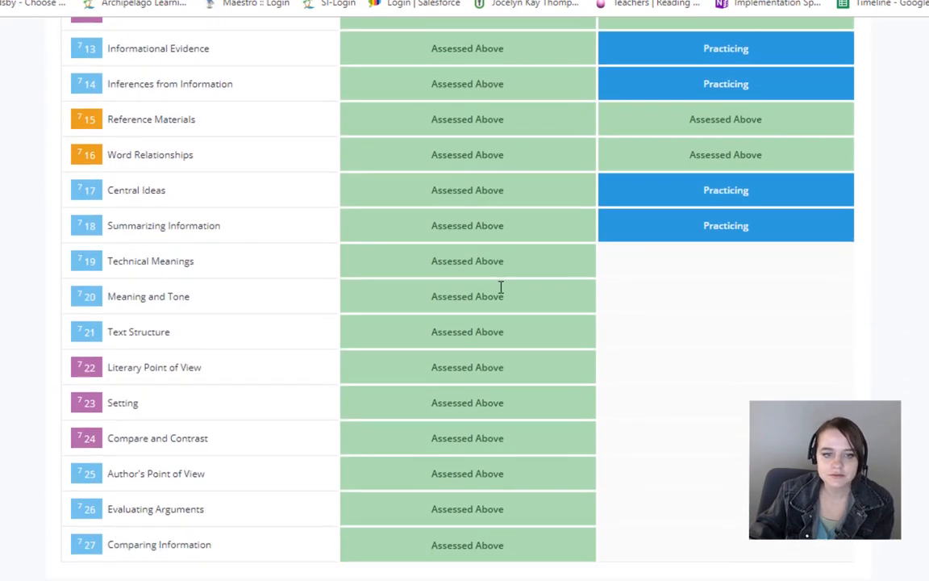
Step: Switch the student's report to Language Arts and review the overall and domain placement
scroll(500, 290, up, 6)
scroll(499, 291, up, 10)
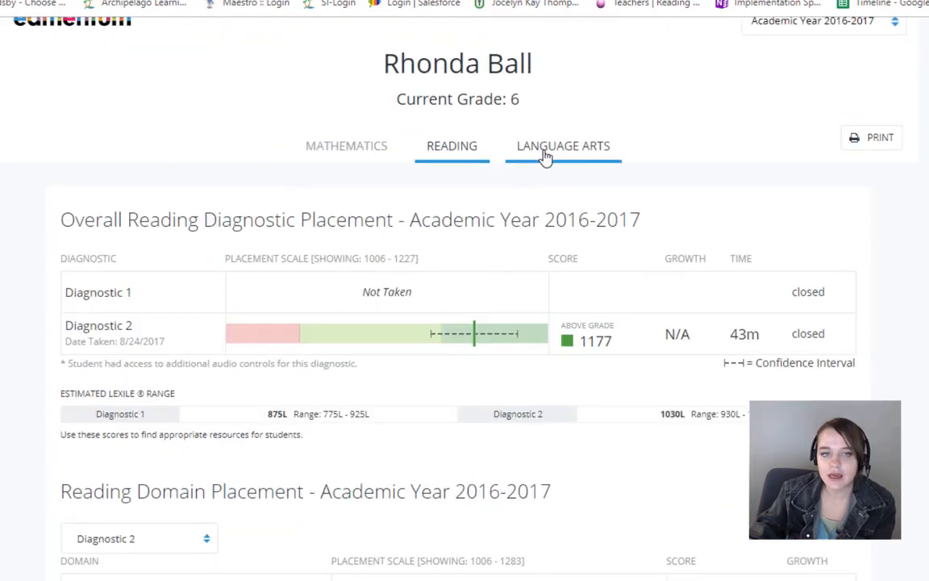
click(550, 148)
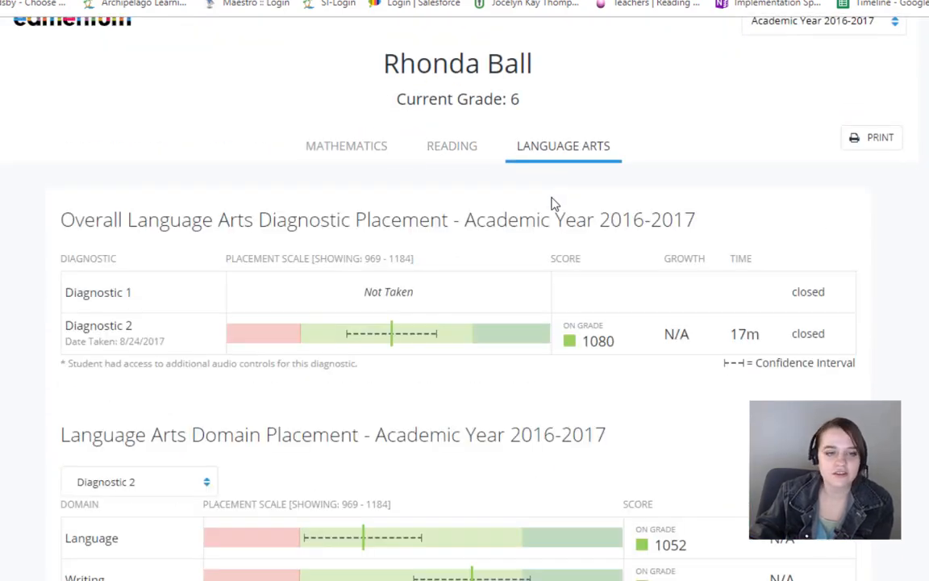
scroll(552, 203, down, 1)
scroll(551, 203, up, 2)
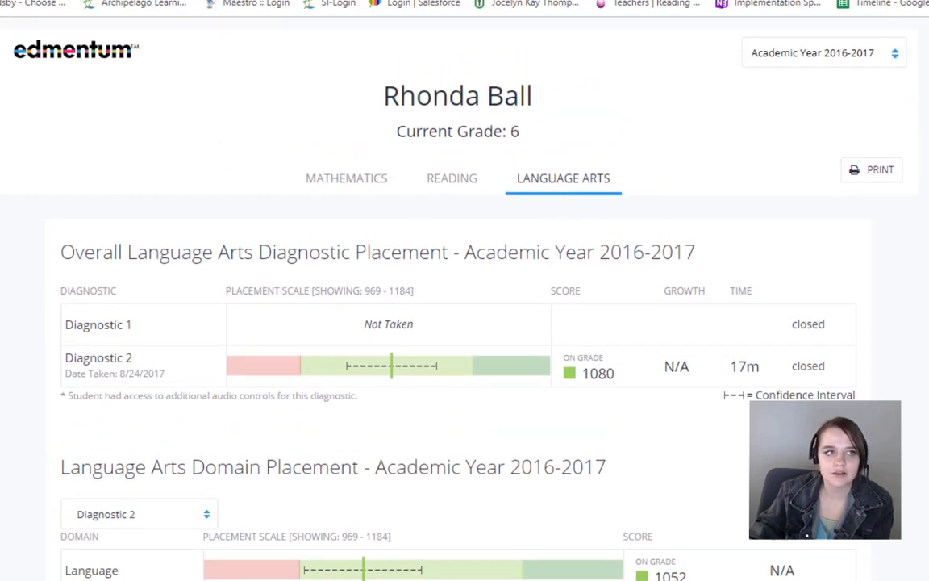
Step: Return to the class's Diagnostic 2 results and open the Math Learning Paths page with the current learning activities
click(161, 0)
scroll(255, 154, up, 6)
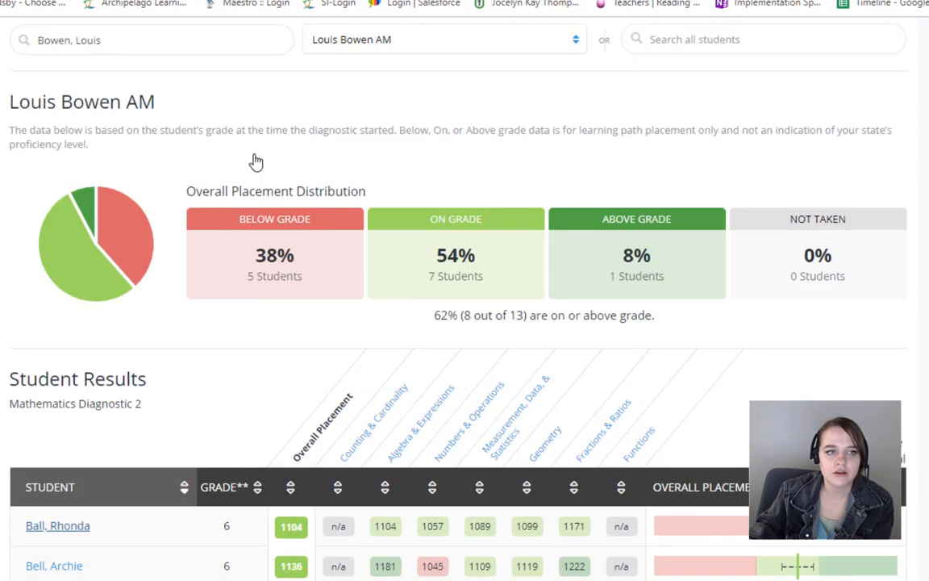
scroll(256, 163, up, 2)
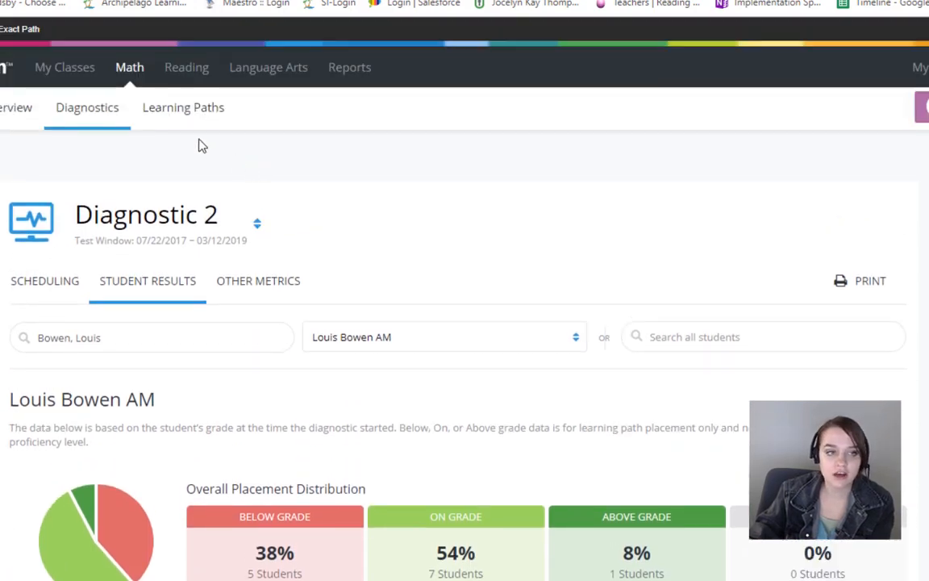
click(183, 108)
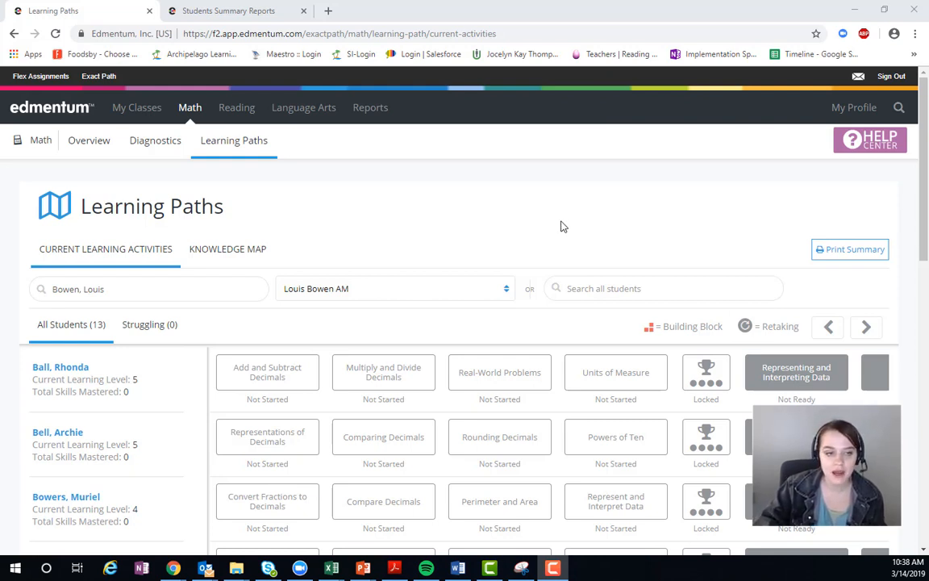
Step: Open the first student's Add and Subtract Decimals skill and review its lesson, practice and mastery quiz activities
scroll(562, 226, down, 1)
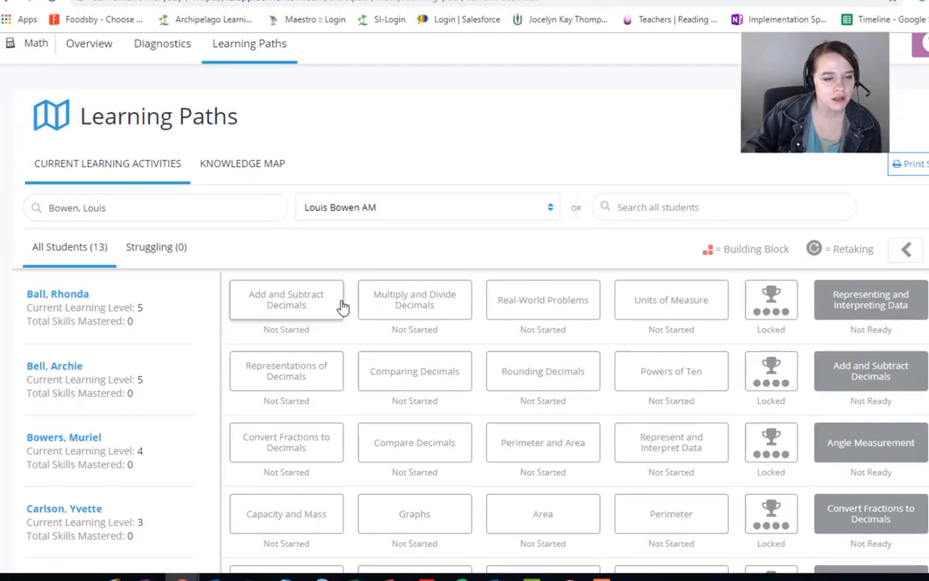
click(319, 315)
mouse_move(342, 485)
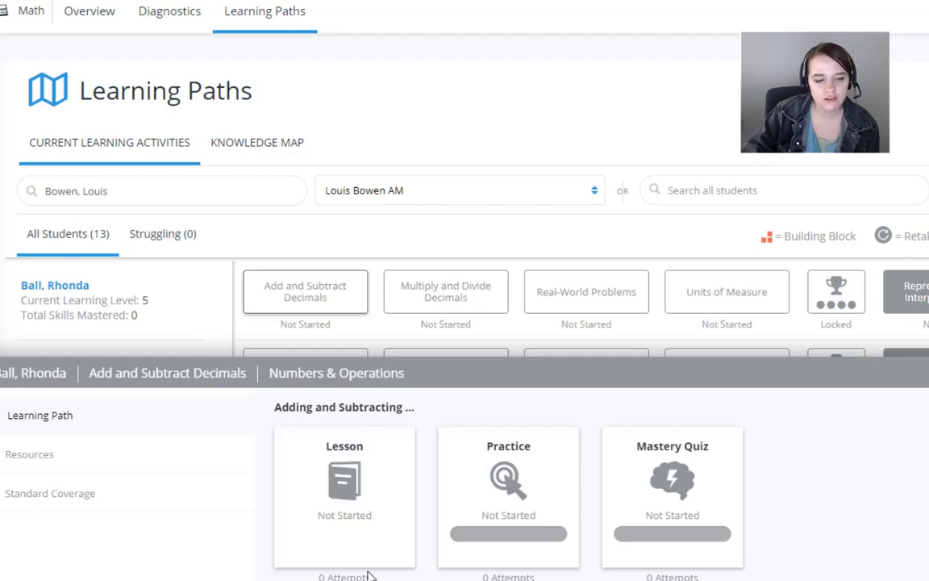
mouse_move(528, 477)
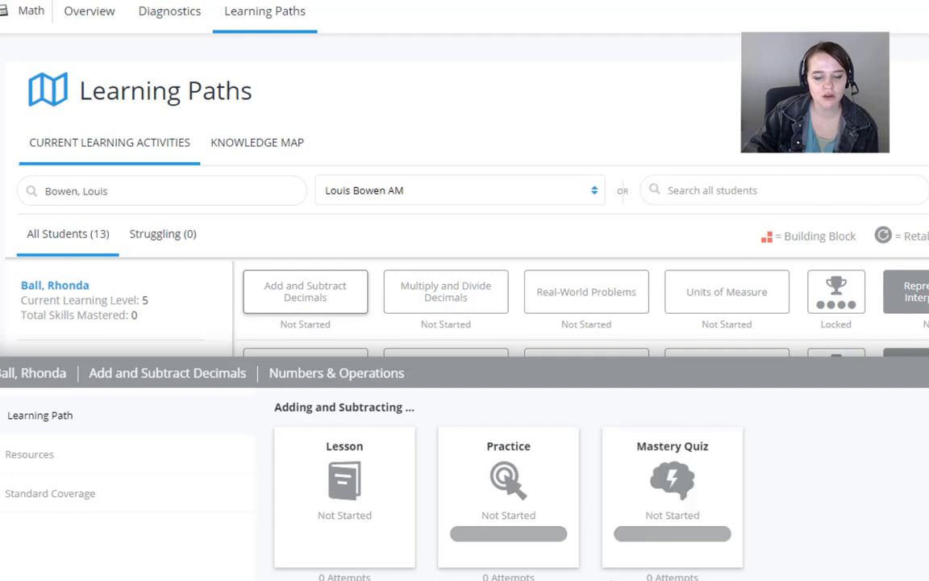
Step: Show the skill's resources and read through the Add and Subtract Decimals lesson idea document
click(42, 455)
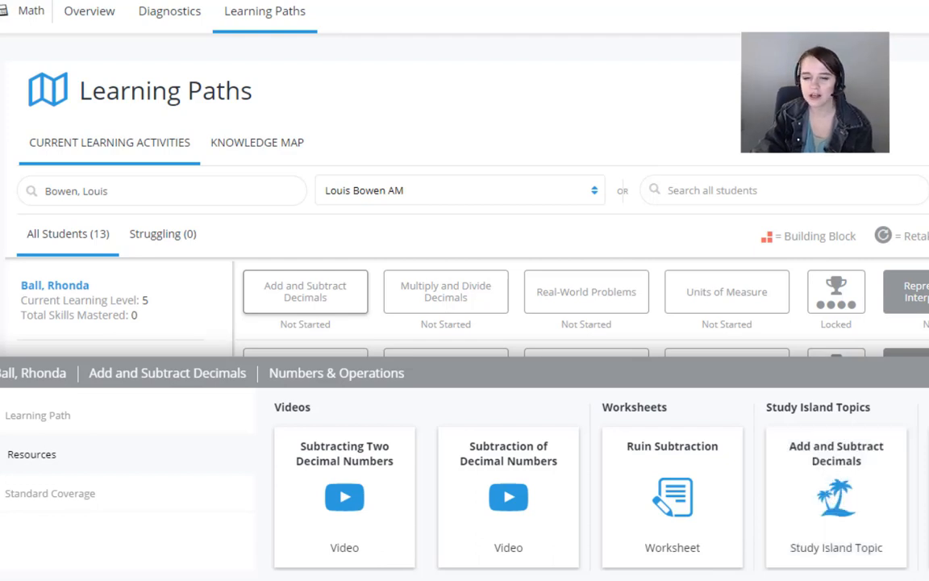
click(928, 482)
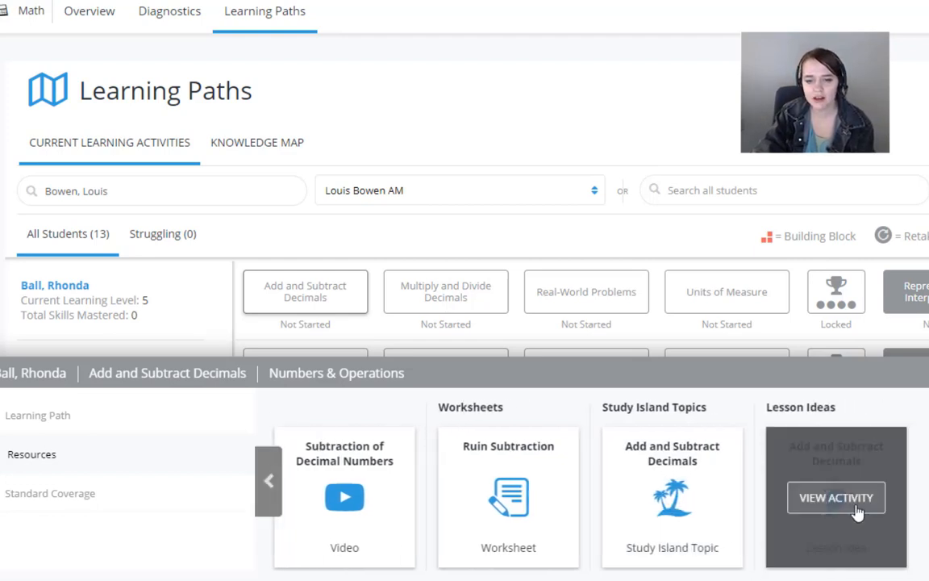
click(838, 499)
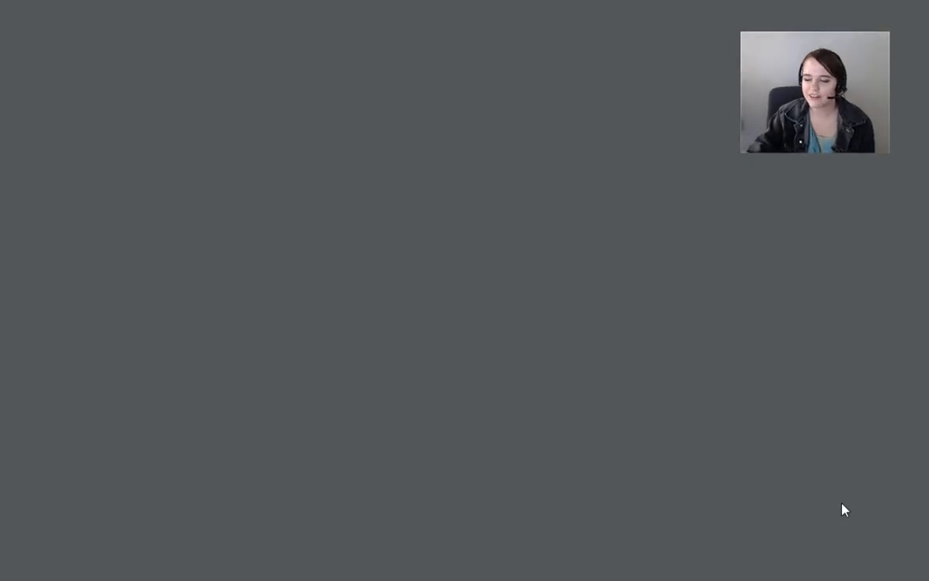
scroll(661, 199, down, 6)
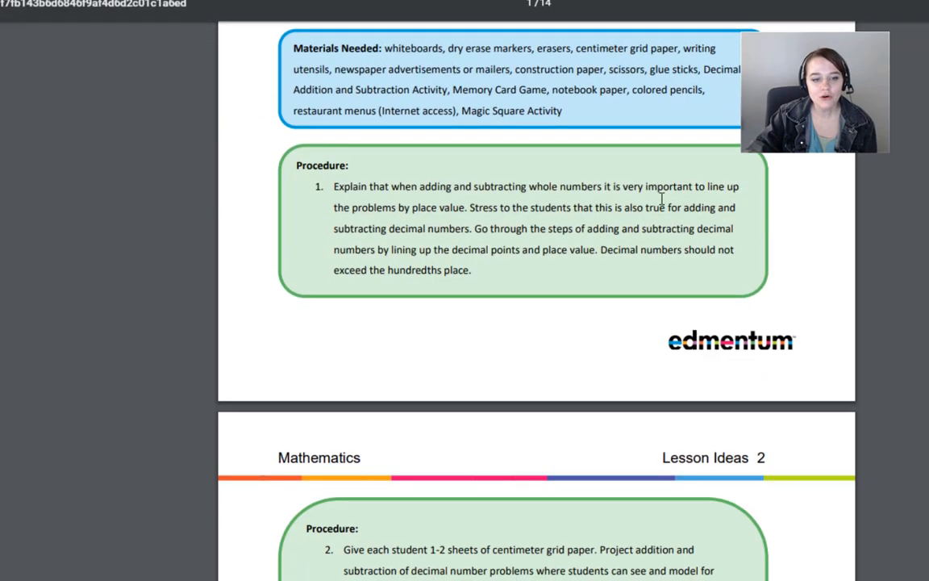
scroll(661, 199, down, 12)
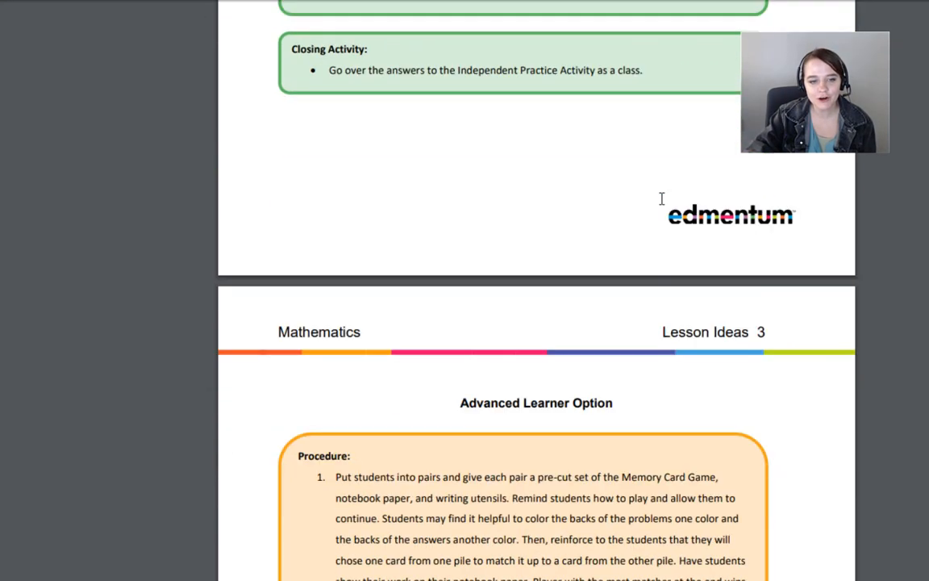
scroll(662, 198, down, 9)
scroll(662, 198, down, 7)
scroll(661, 198, up, 12)
scroll(662, 198, up, 12)
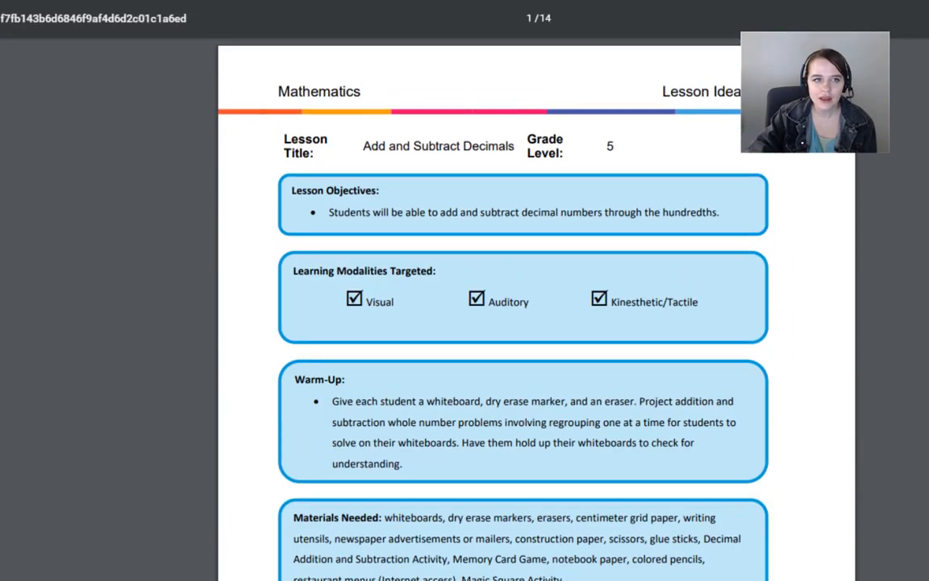
key(ctrl+w)
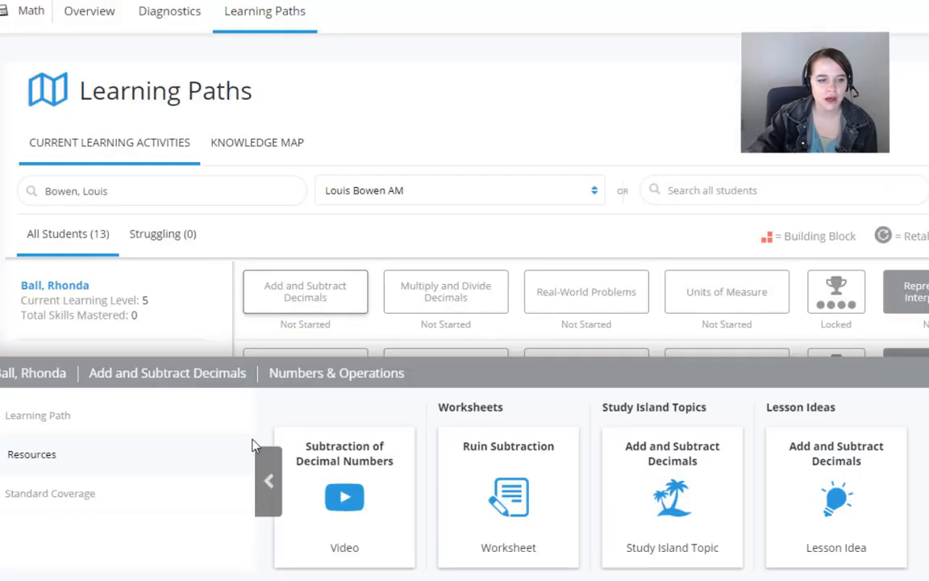
Step: Review the standard coverage of the Add and Subtract Decimals skill and close its details
click(81, 493)
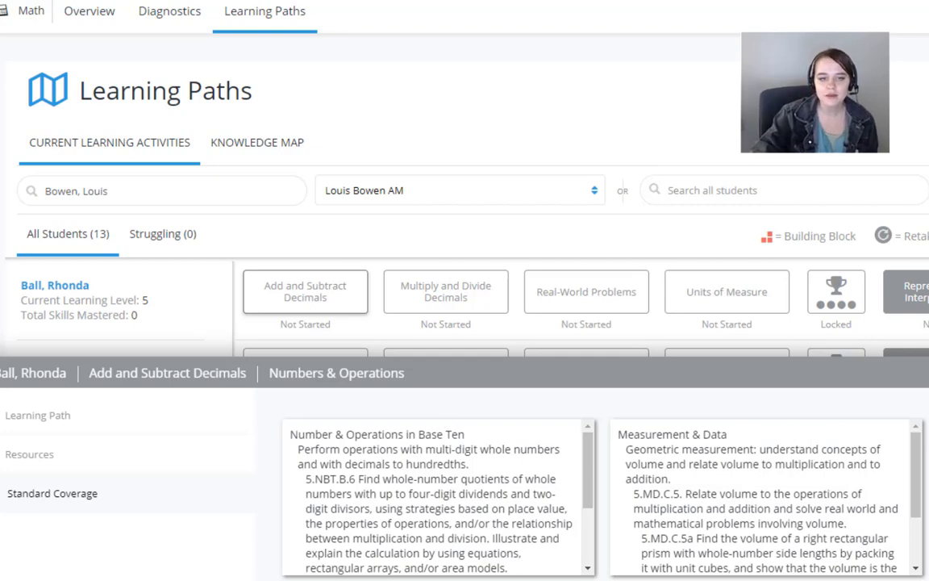
click(910, 373)
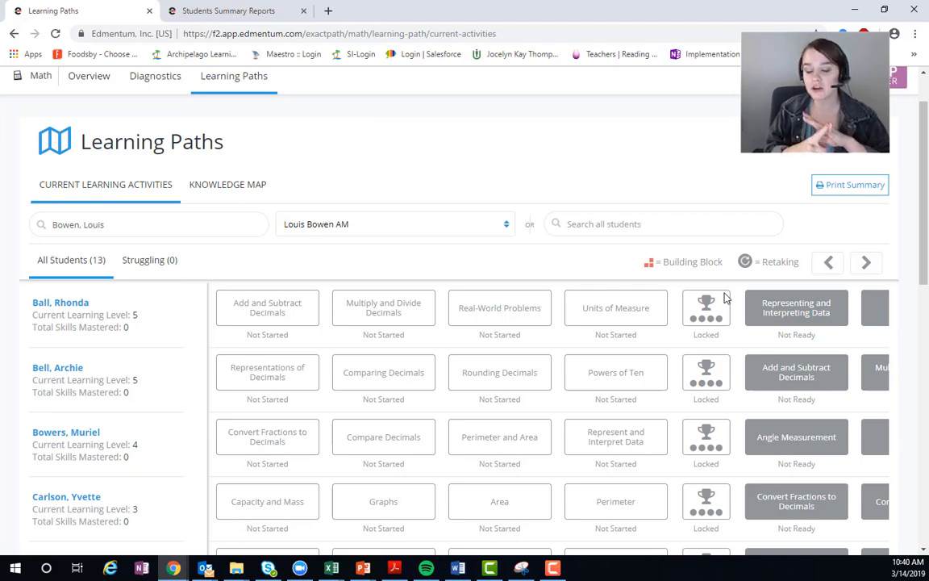
Step: Browse the upcoming skills beyond the locked trophy challenges in the class's current learning activities
click(867, 264)
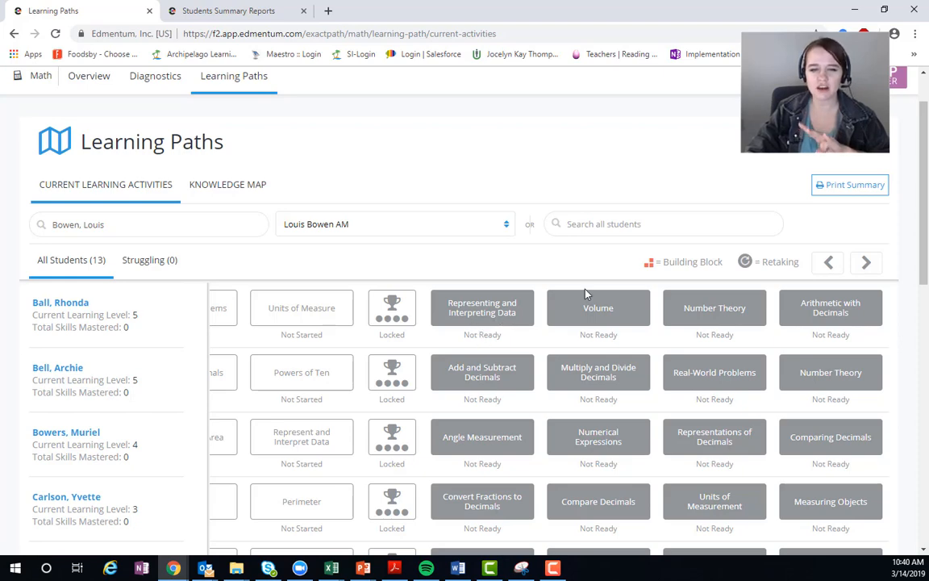
click(828, 262)
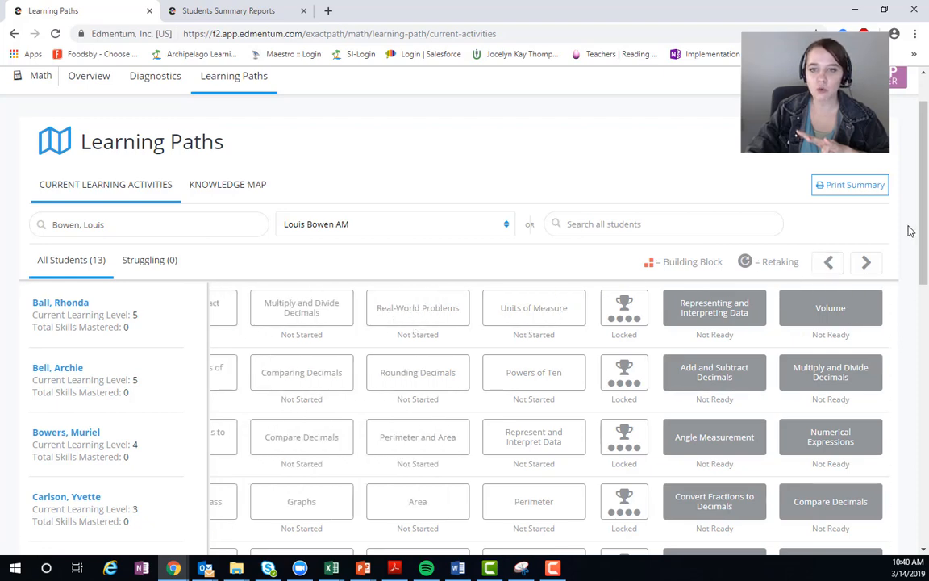
click(868, 264)
click(868, 264)
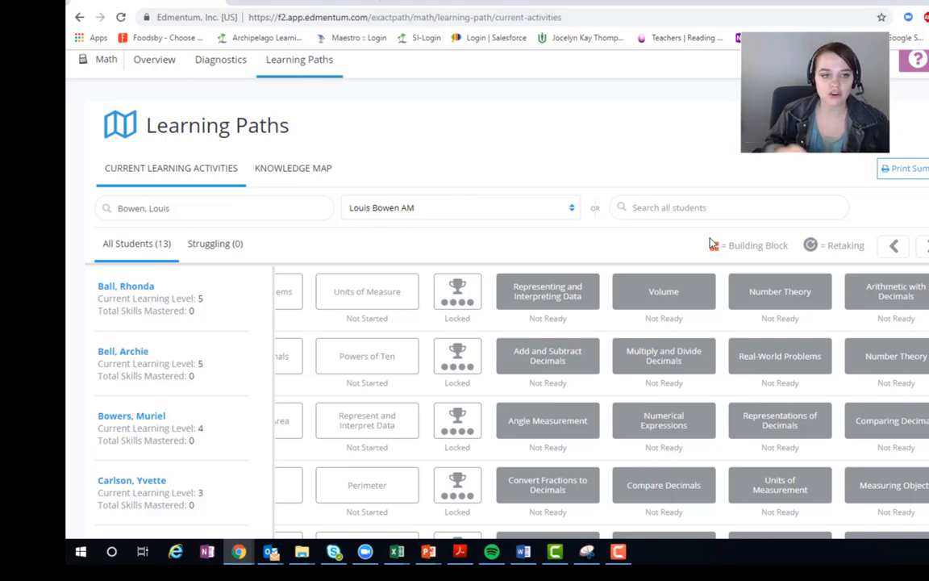
Step: Open the class's Math Knowledge Map and examine each student's 3rd Grade skill statuses against the legend
click(300, 171)
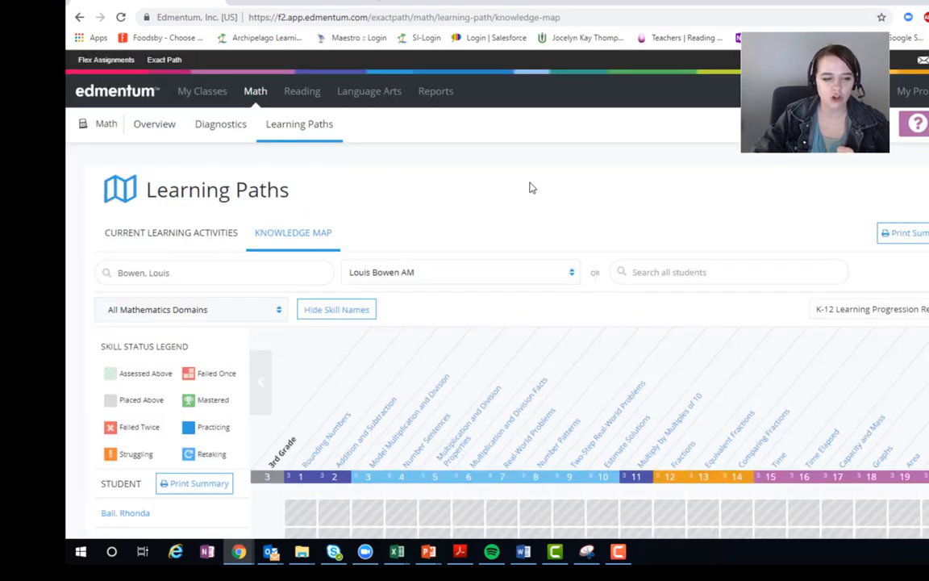
scroll(530, 188, down, 4)
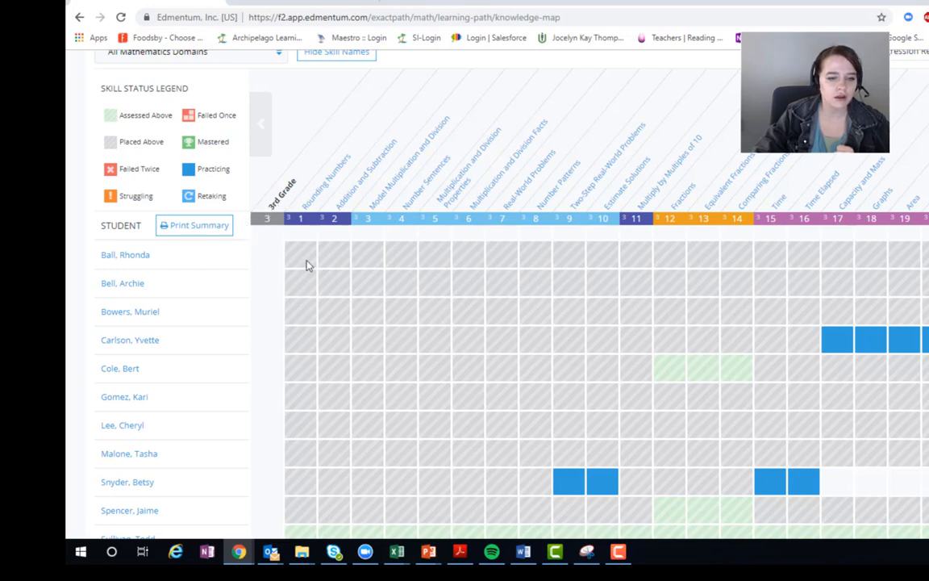
scroll(306, 266, down, 3)
scroll(314, 290, up, 1)
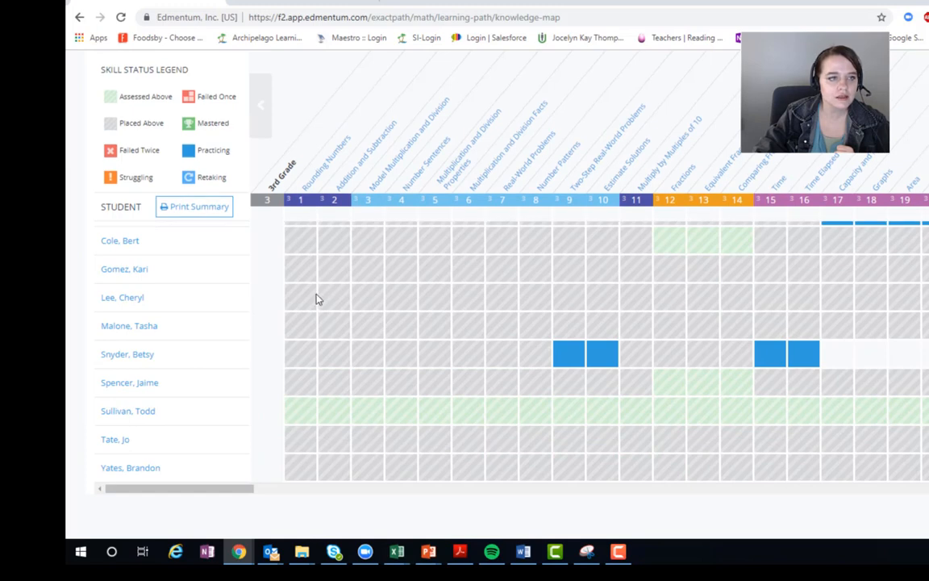
scroll(282, 278, up, 1)
mouse_move(113, 127)
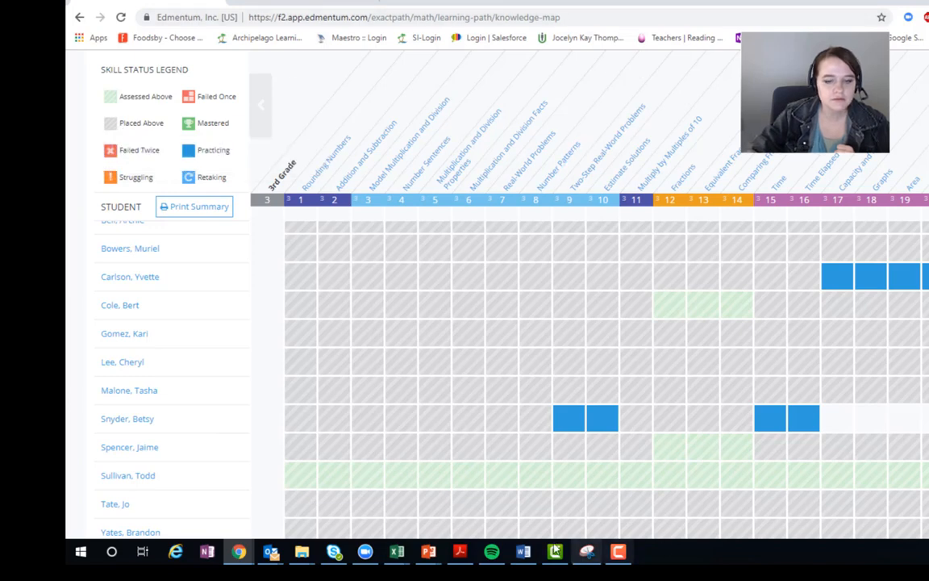
scroll(617, 387, down, 2)
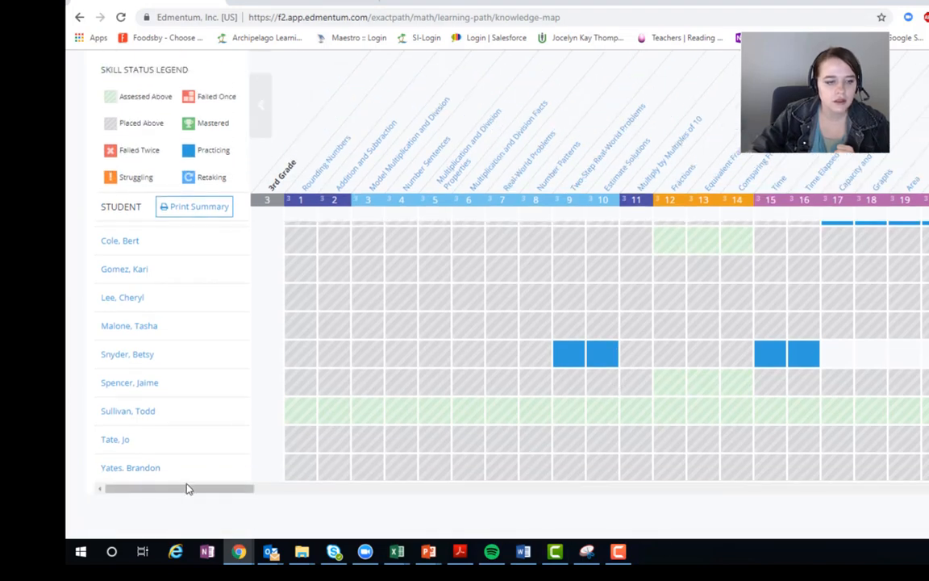
drag(201, 492, 183, 486)
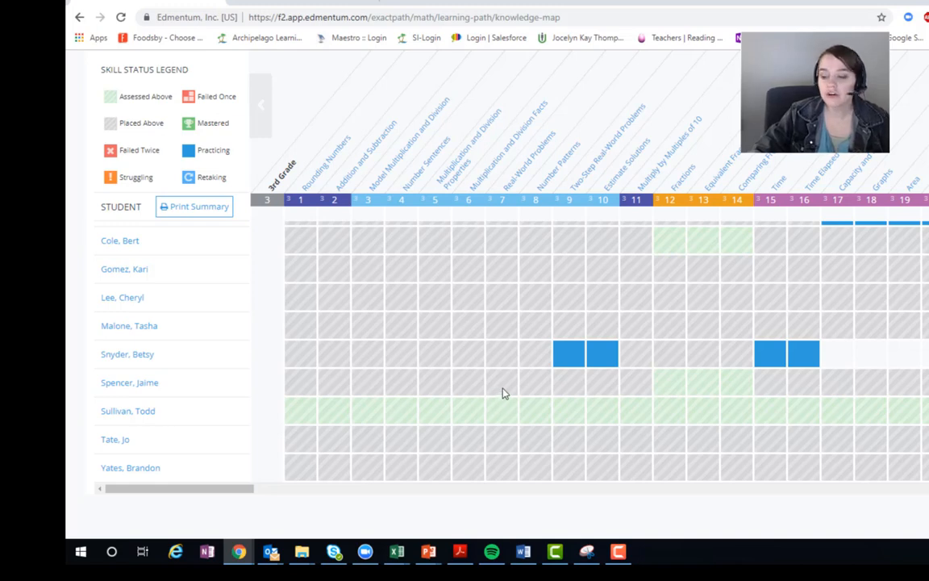
scroll(502, 392, up, 3)
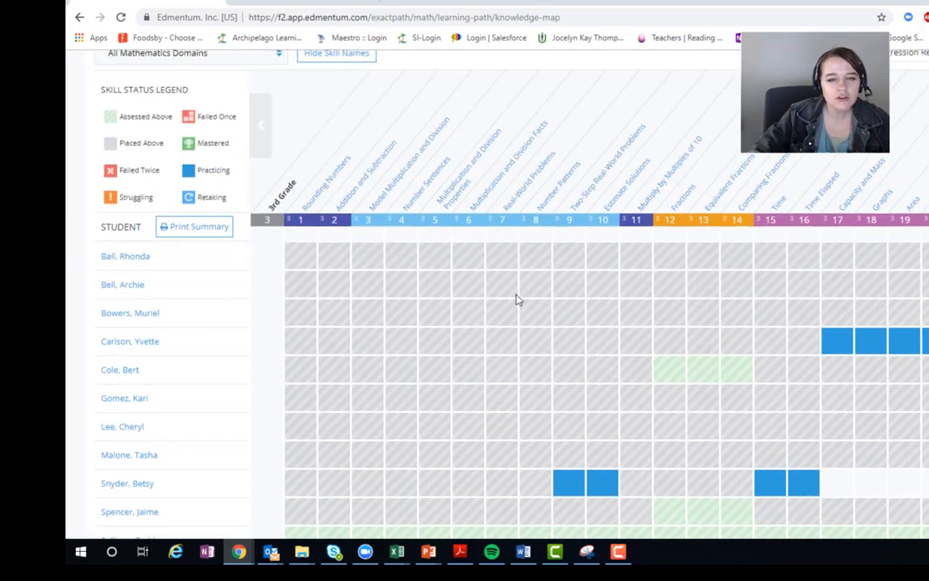
Step: Open a student's practicing Two-Step Real-World Problems skill, review its resources and standard coverage, and close the details
click(570, 493)
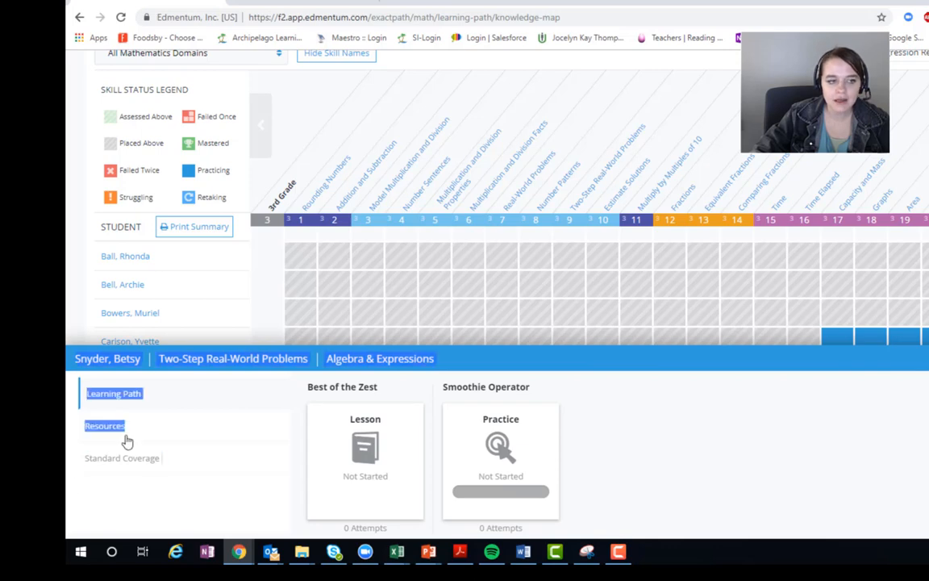
click(158, 428)
click(161, 458)
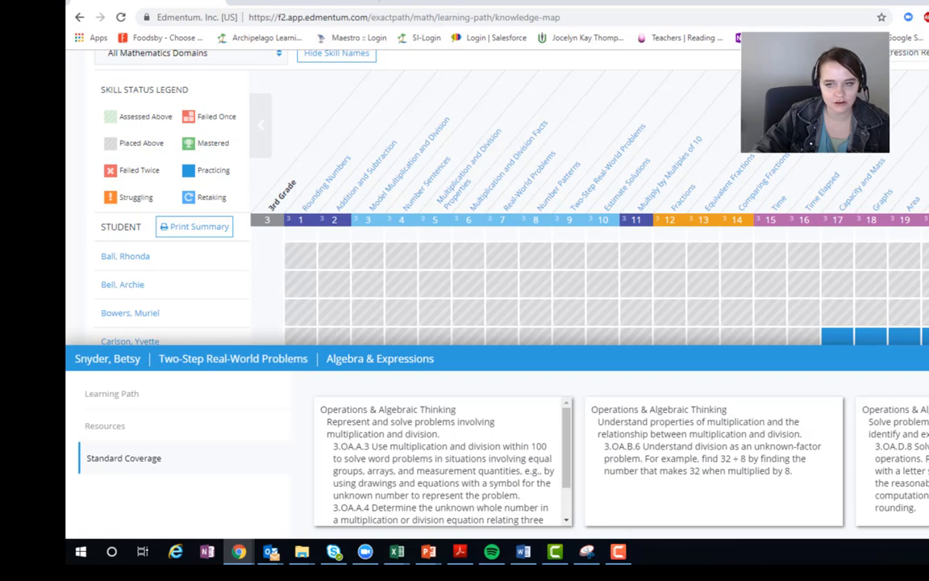
click(928, 361)
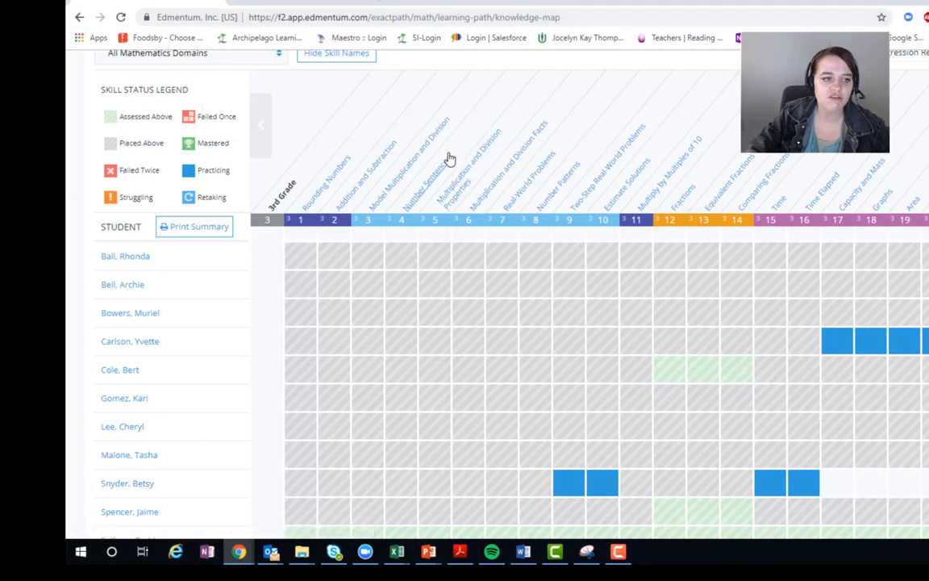
Step: Read the description of the Multiply by Multiples of 10 skill in the Knowledge Map and close it
scroll(425, 230, up, 5)
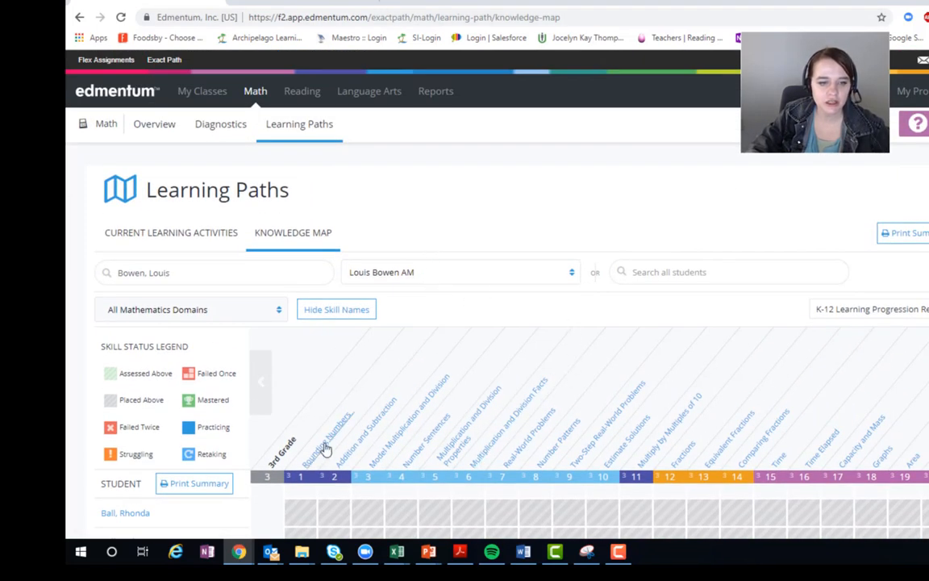
click(670, 436)
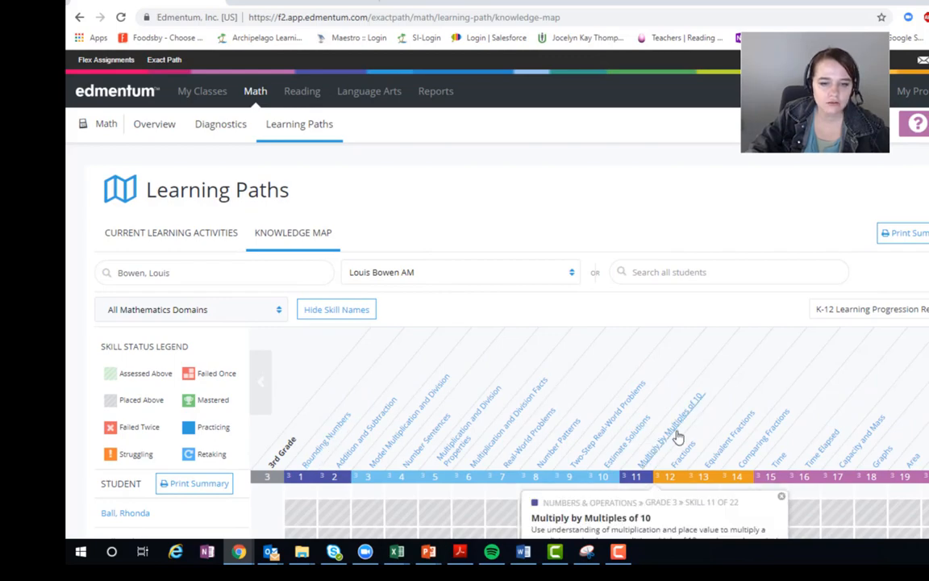
scroll(658, 320, down, 3)
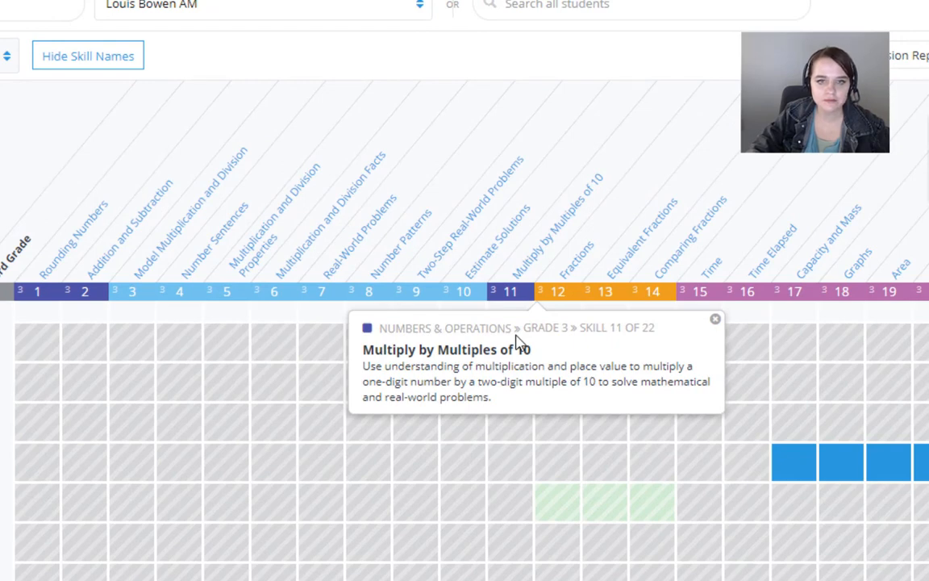
click(717, 323)
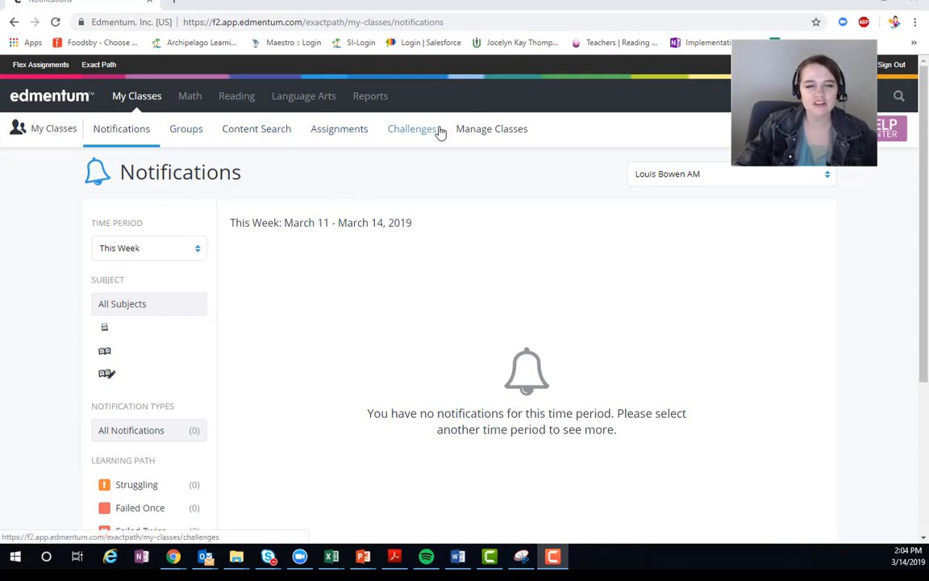
Step: Delete the teacher's 6th Grade ELAR class from the managed classes
click(517, 138)
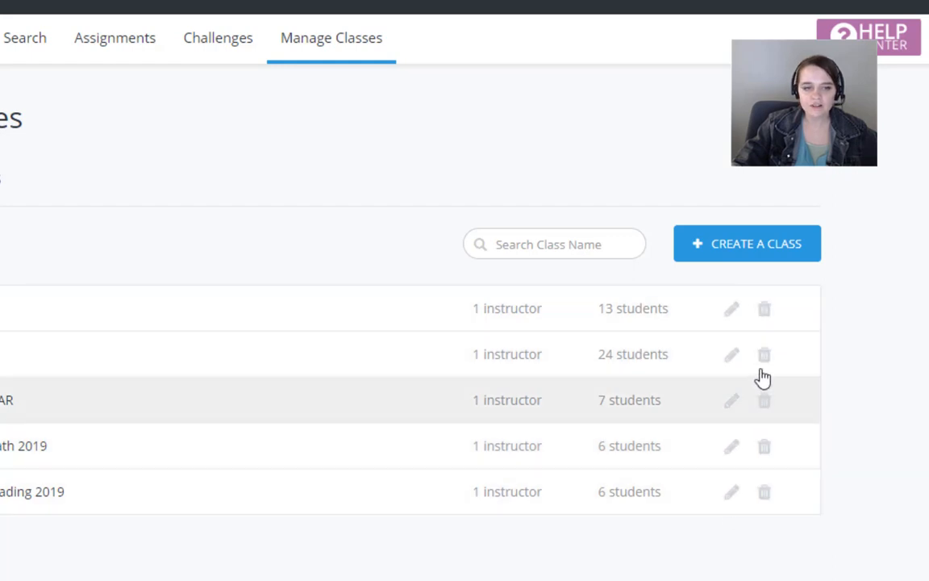
click(765, 402)
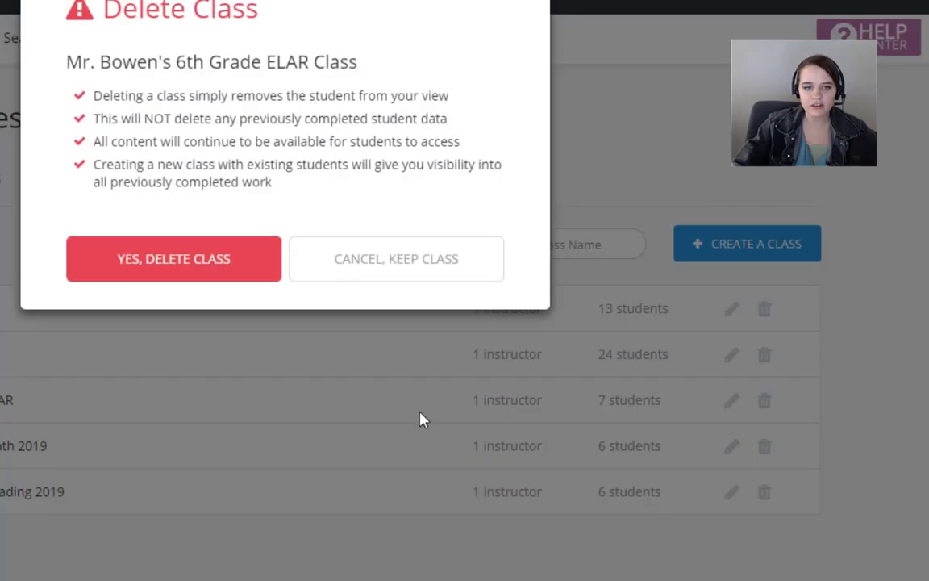
click(216, 259)
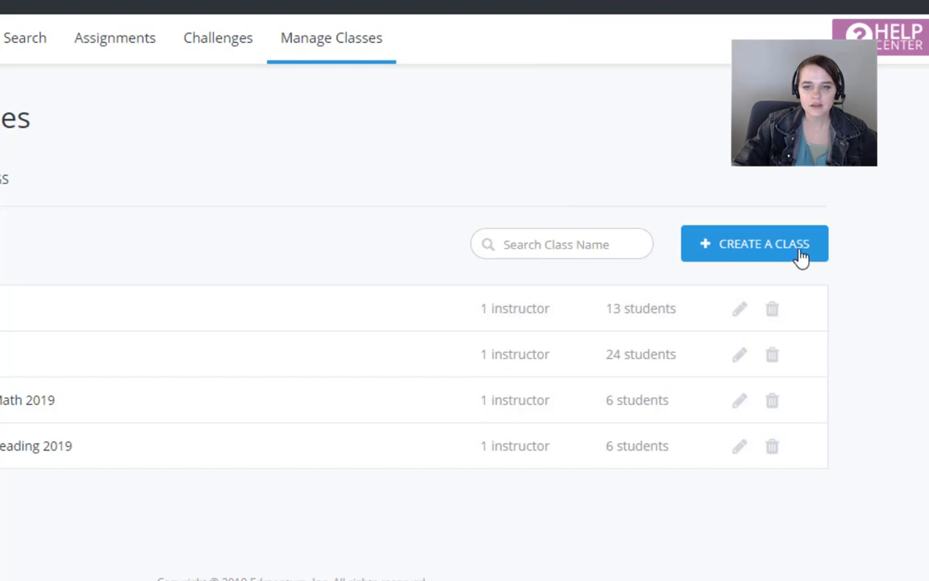
Step: Start a new class and name it with the teacher's name followed by 6th Grade ELAR 2019
click(794, 250)
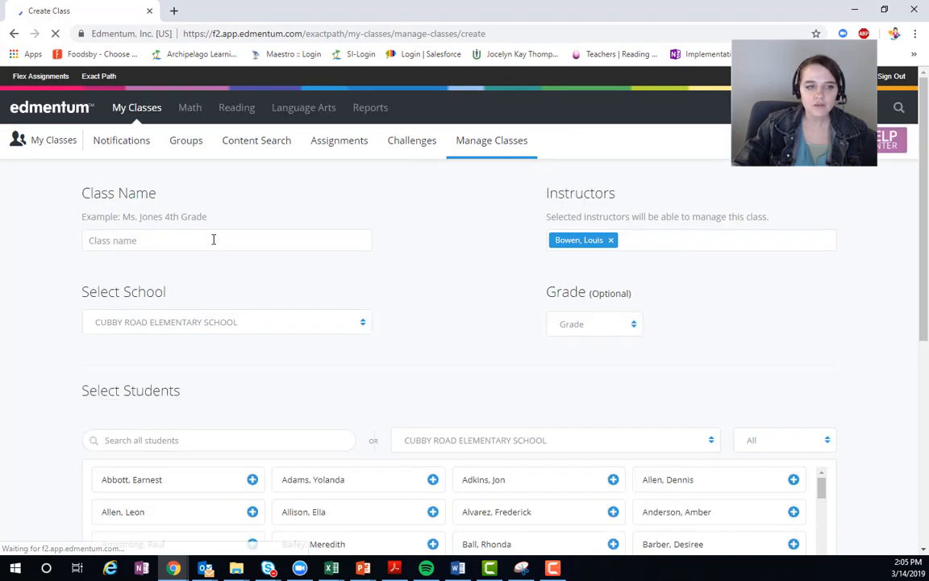
click(213, 239)
text(M)
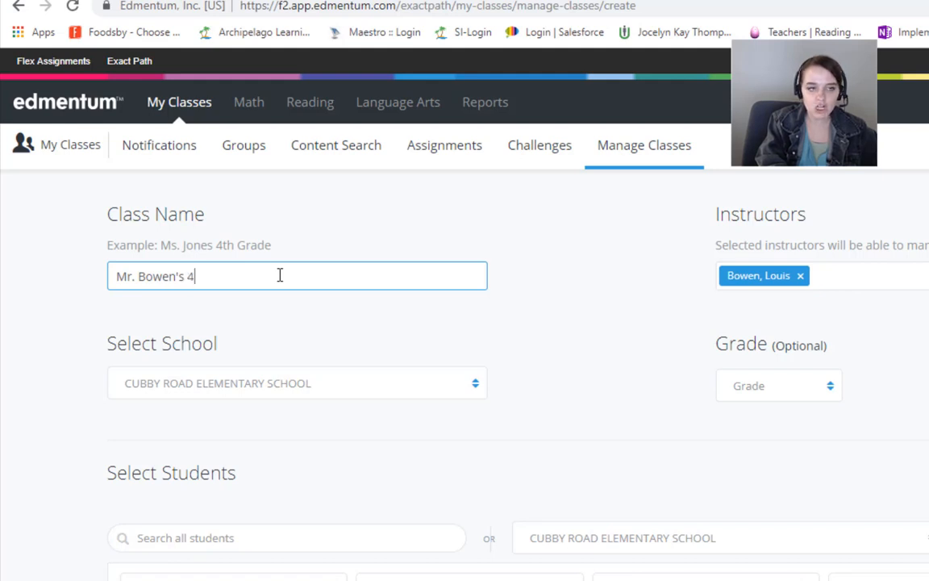
text(r. Bowen's 6th Grade ELAR )
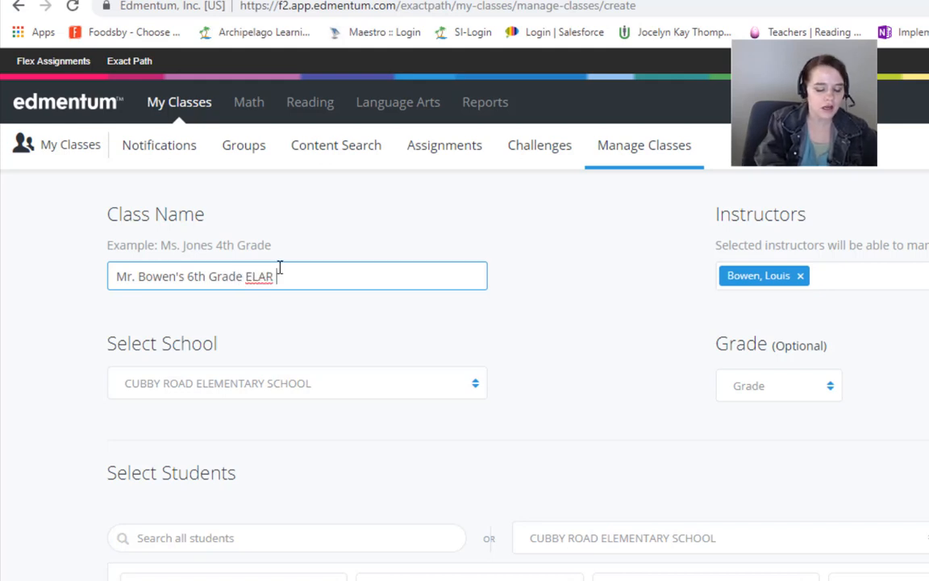
text(2019)
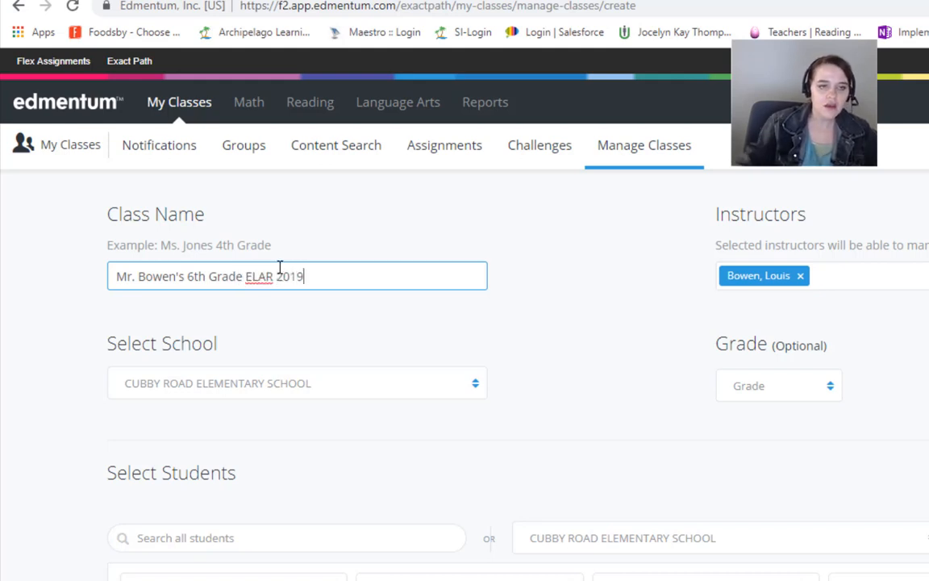
Step: Set the new class's grade to 6, keeping Cubby Road Elementary School as its school
click(315, 388)
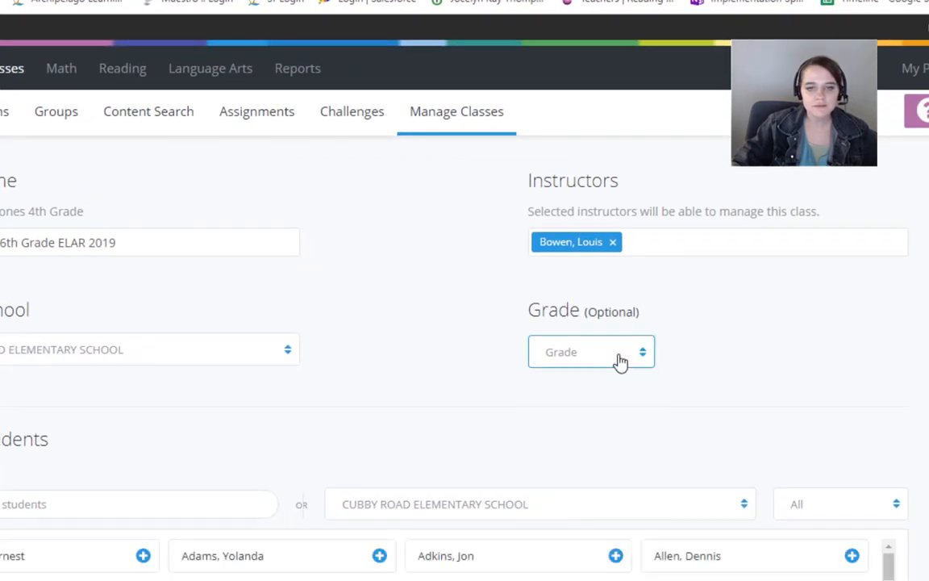
click(658, 365)
scroll(560, 549, down, 2)
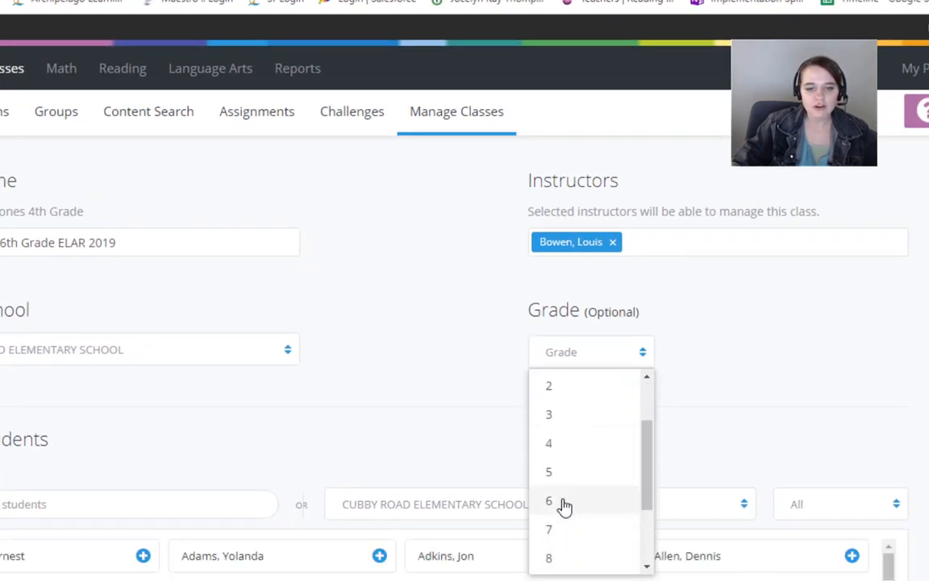
click(562, 504)
Step: Search all students by a student's last name and add the matching student to the class
scroll(417, 418, down, 5)
click(225, 151)
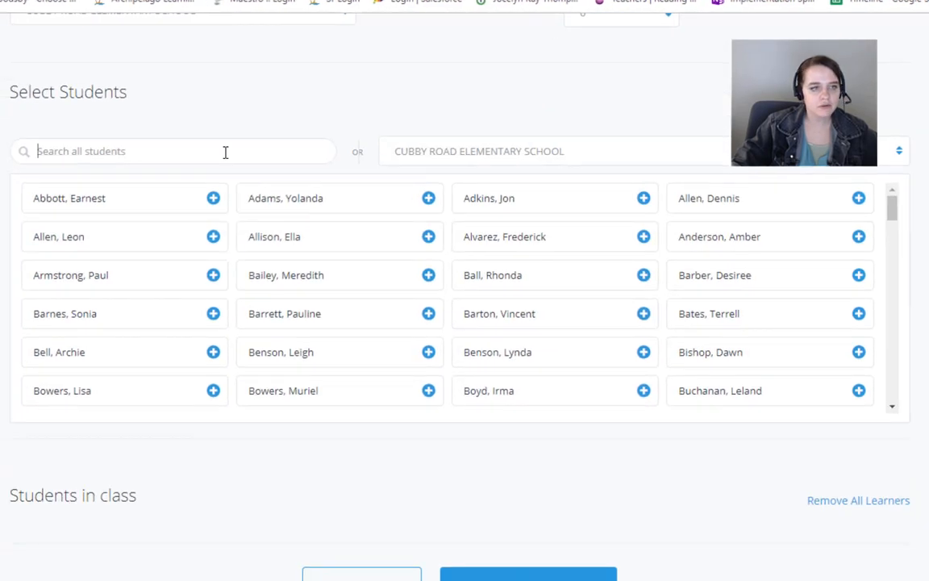
text(Fox)
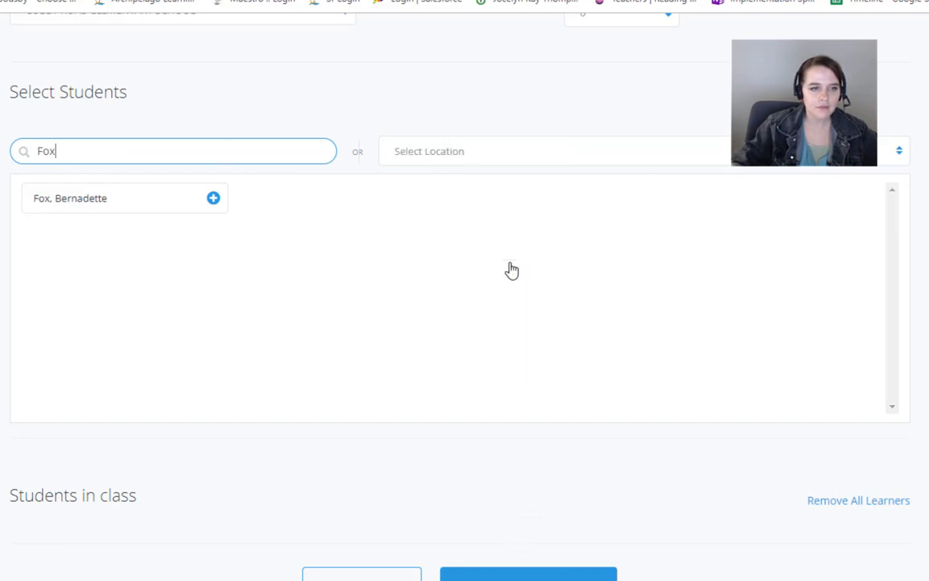
click(213, 198)
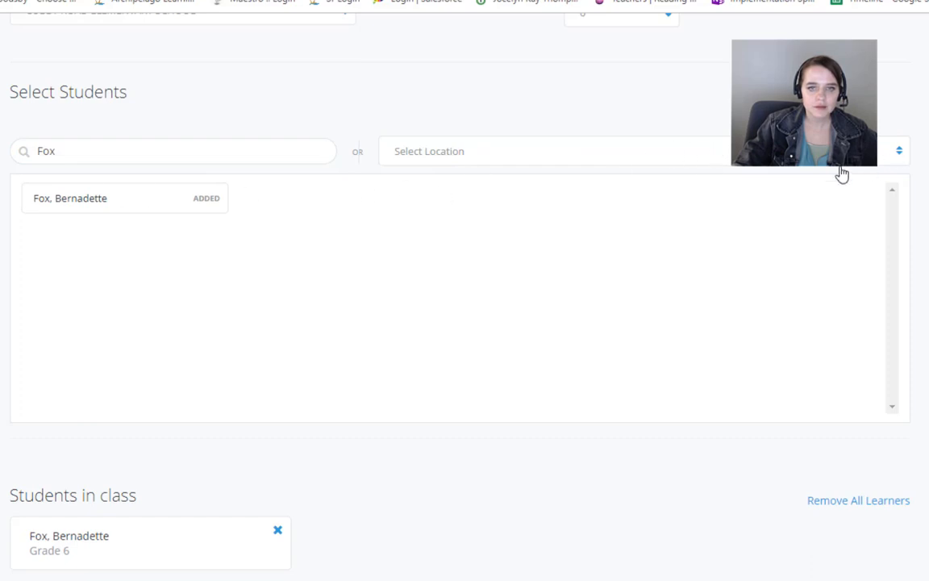
Step: Clear the student search, add five more students from the full list, and create the class
double_click(328, 161)
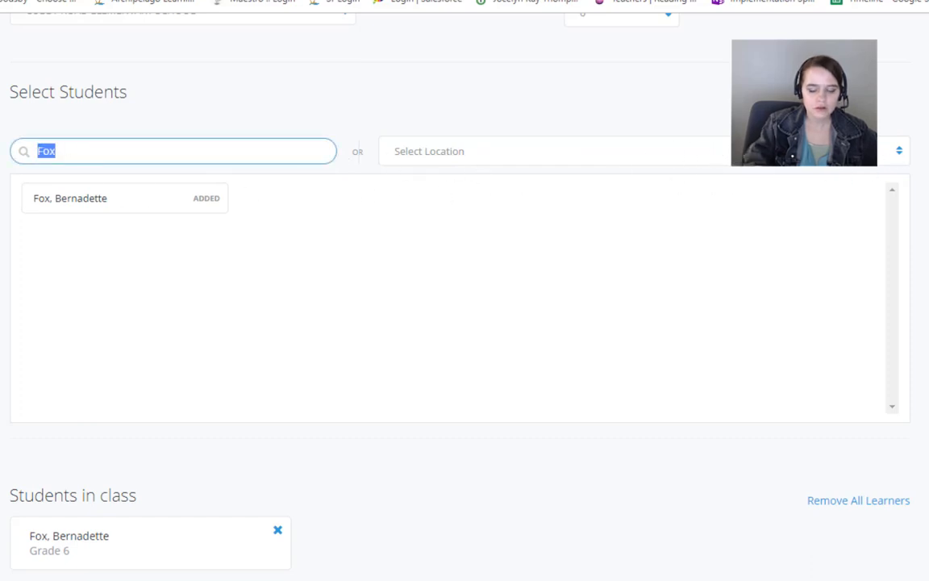
key(BackSpace)
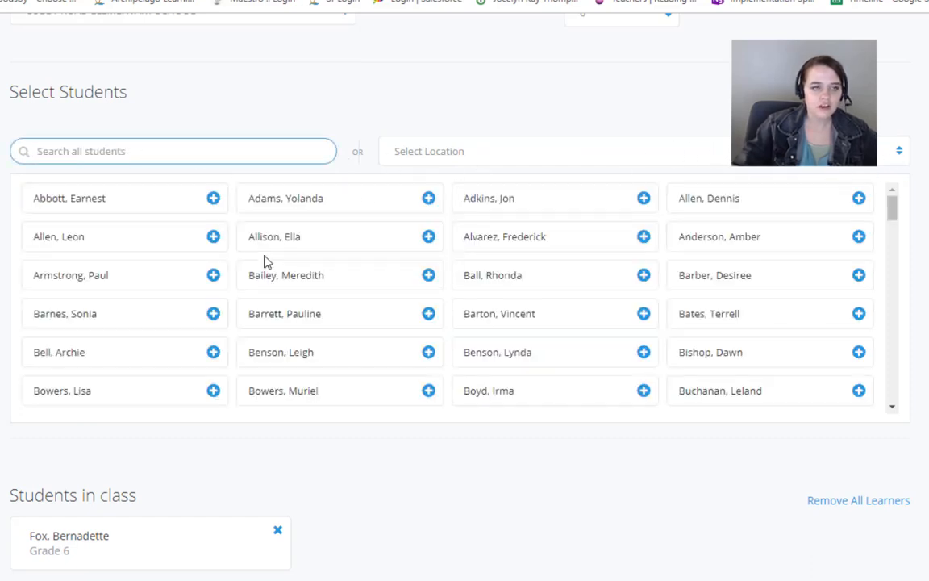
click(213, 276)
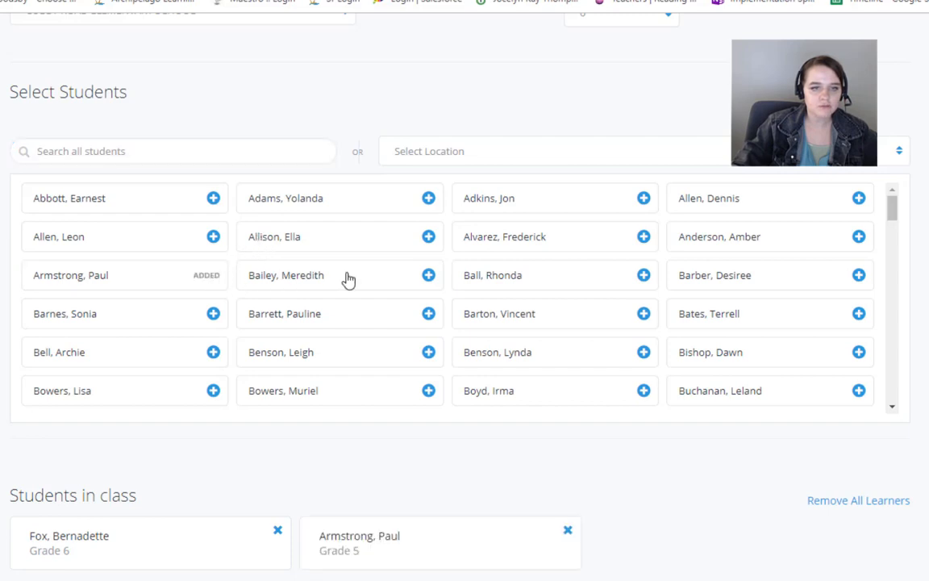
click(428, 276)
click(428, 314)
click(213, 352)
click(428, 391)
scroll(807, 306, down, 5)
scroll(538, 484, down, 4)
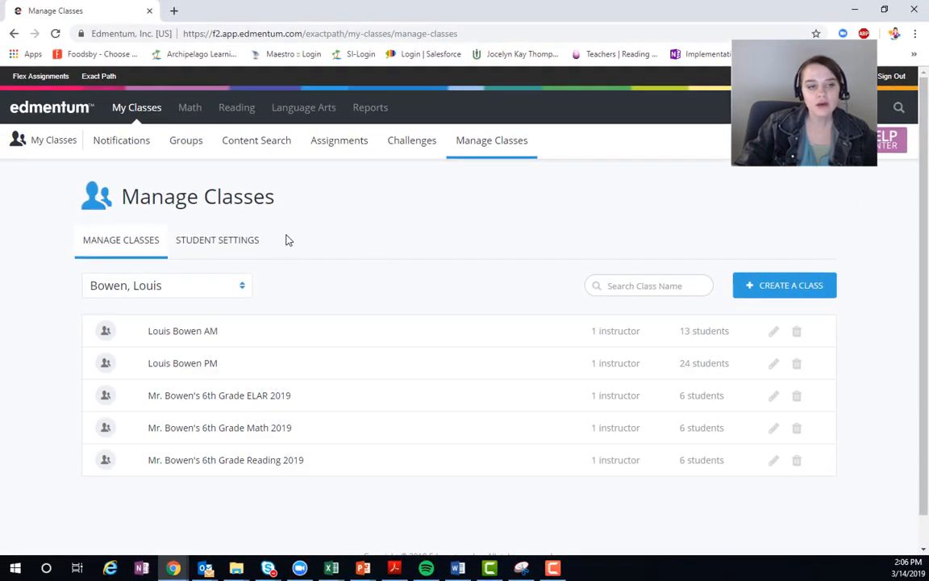
Step: Open the Student Settings and review the content style options for 6th–12th grade and K–5th grade students
click(255, 242)
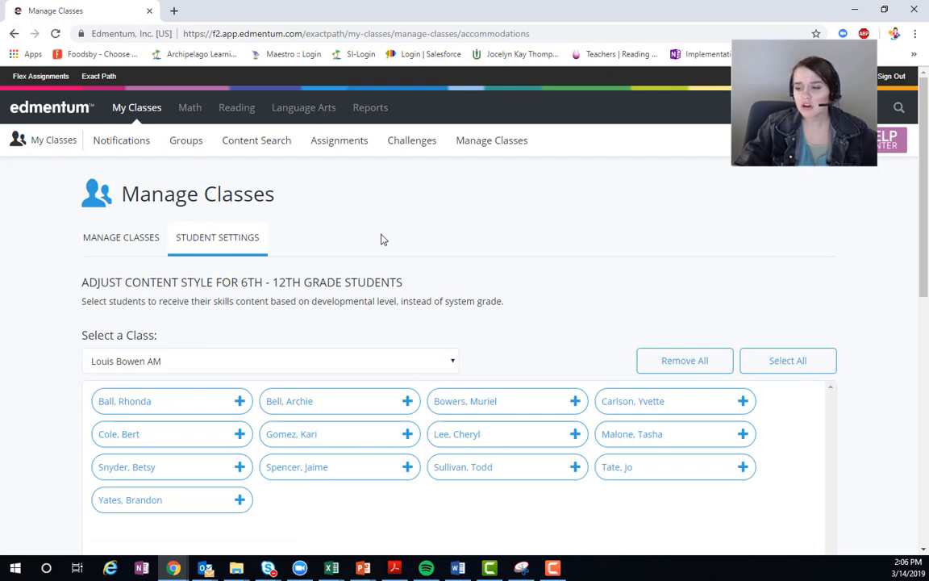
scroll(255, 238, down, 3)
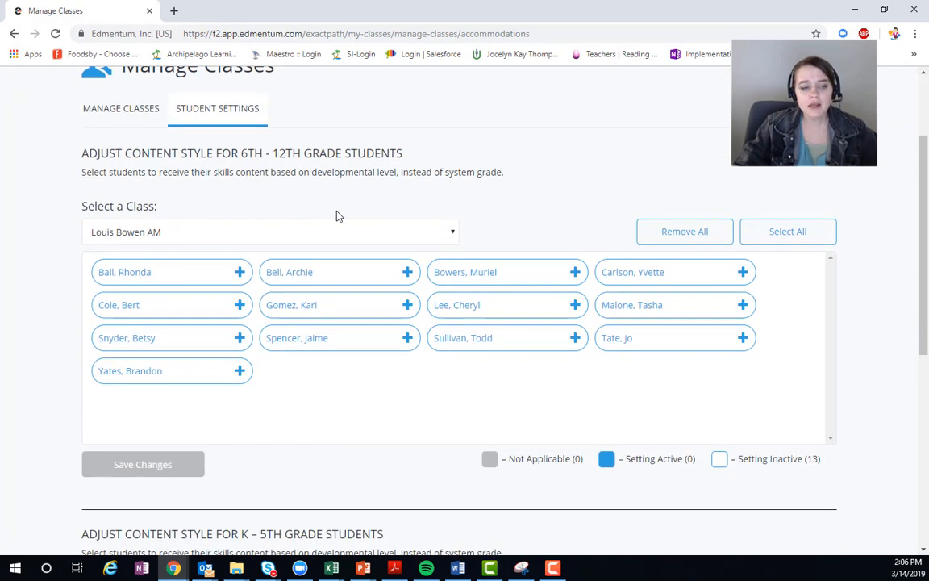
scroll(285, 232, up, 1)
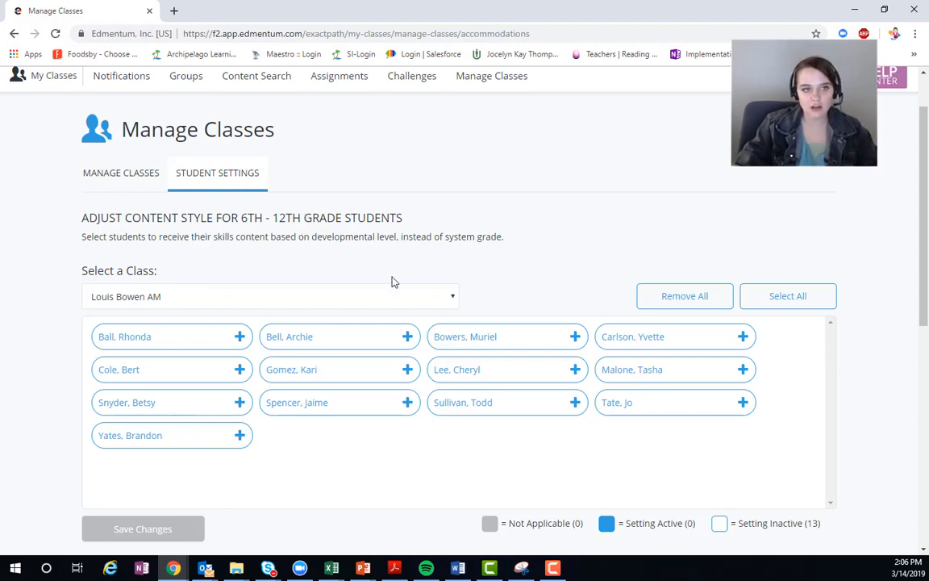
scroll(393, 281, up, 1)
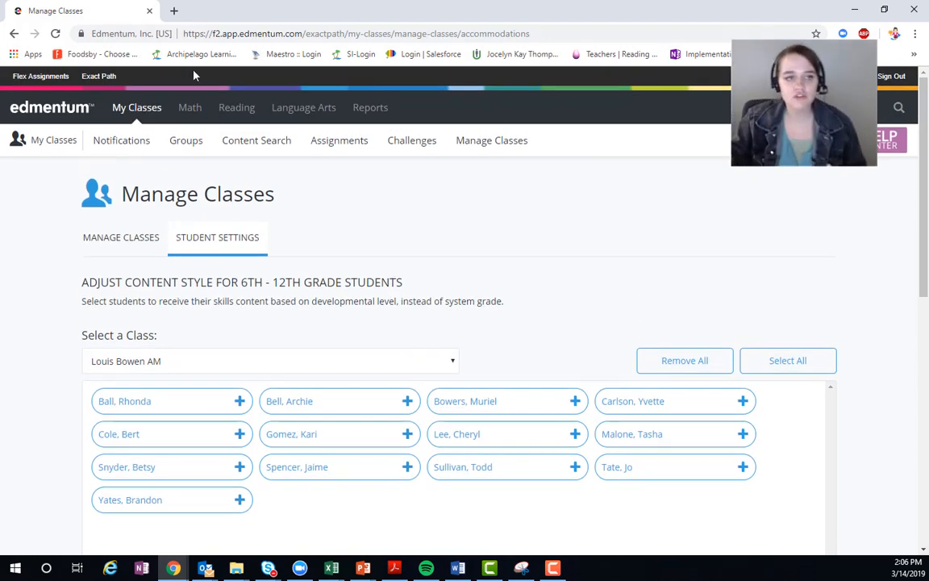
Step: Open the class's Language Arts grouping page and sort the students by diagnostic placement in the Language domain
click(202, 141)
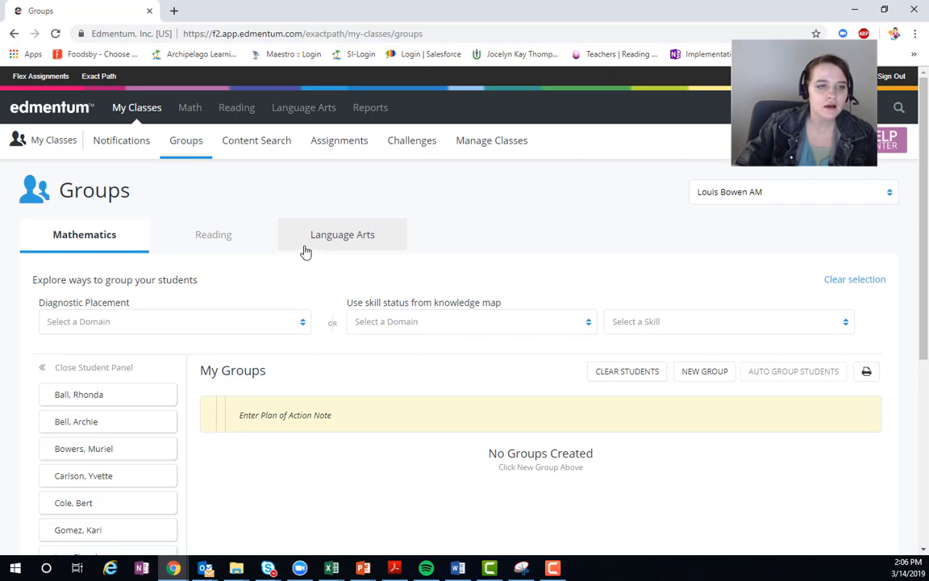
scroll(299, 252, down, 3)
scroll(294, 253, up, 3)
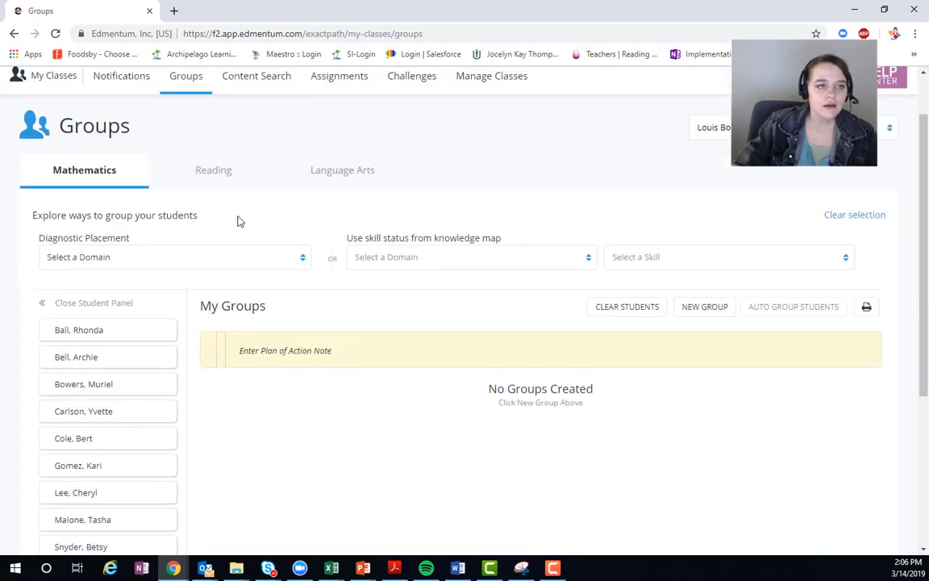
click(320, 236)
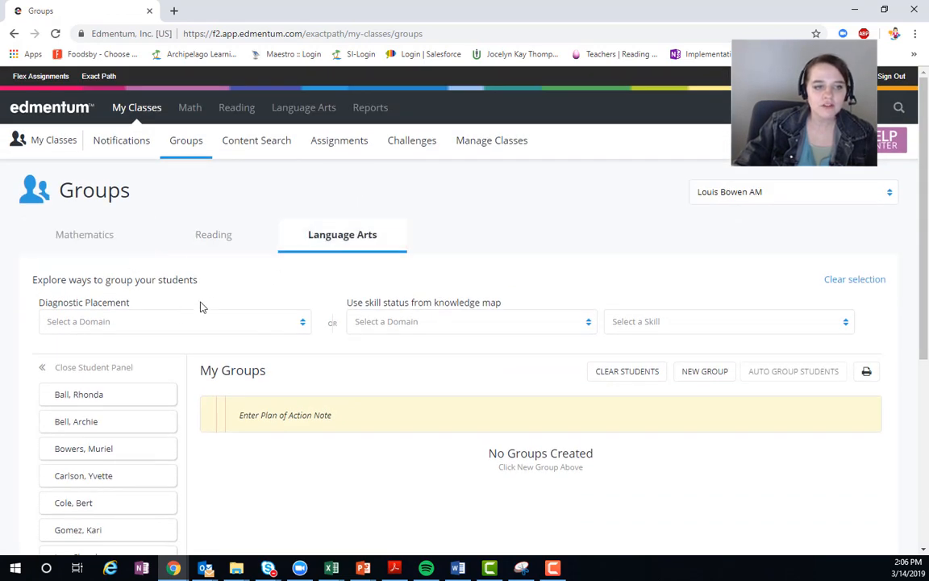
click(214, 321)
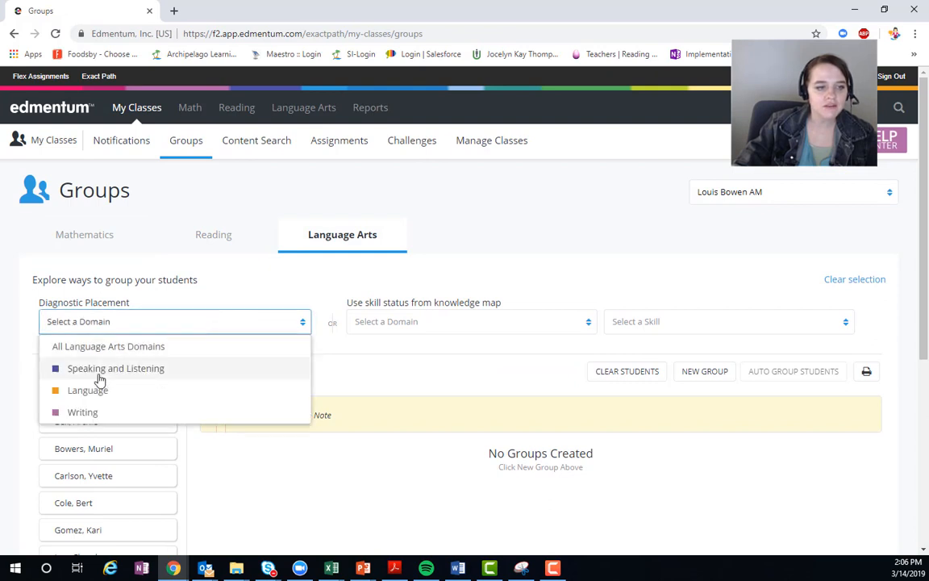
click(89, 390)
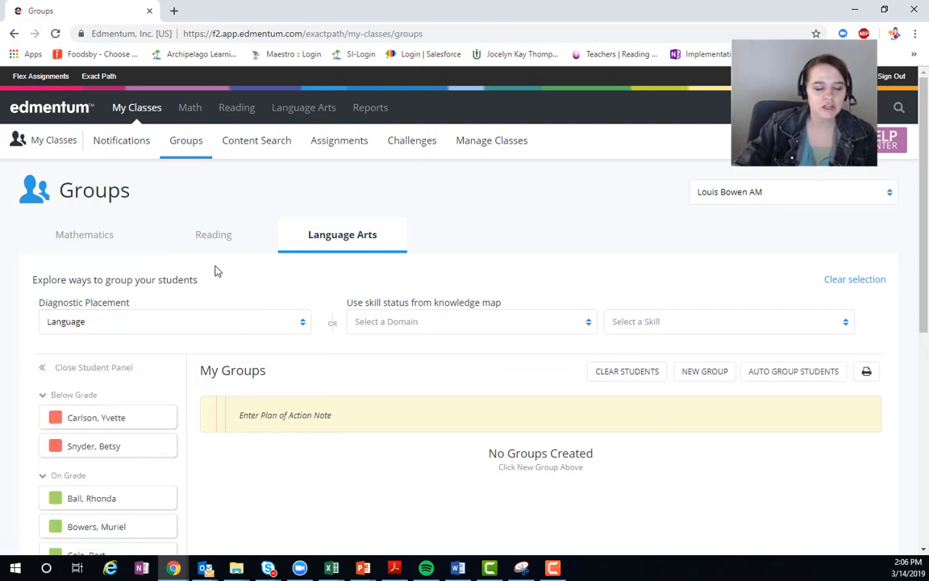
Step: Check the students listed under each Language placement level and auto group them by that level
scroll(207, 264, down, 2)
scroll(161, 211, down, 2)
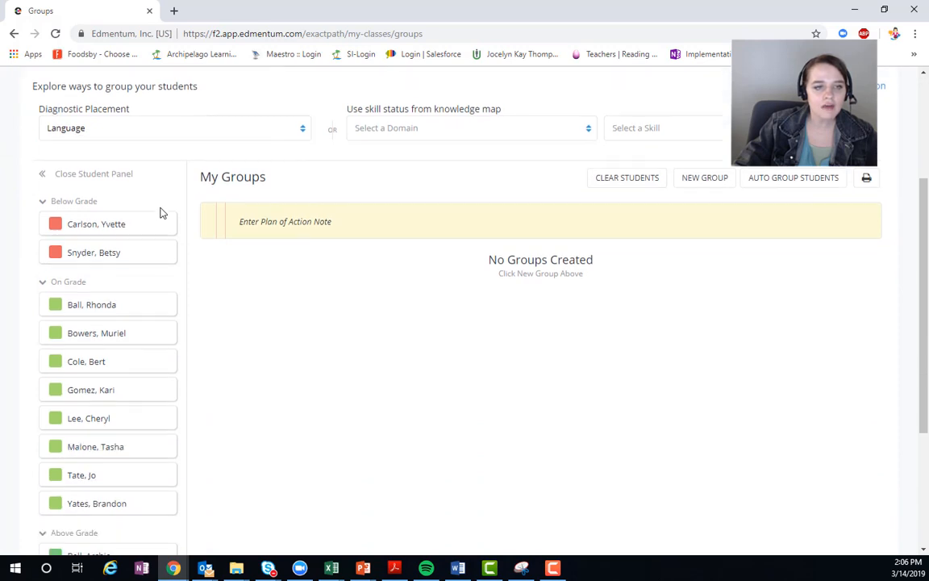
scroll(109, 197, down, 2)
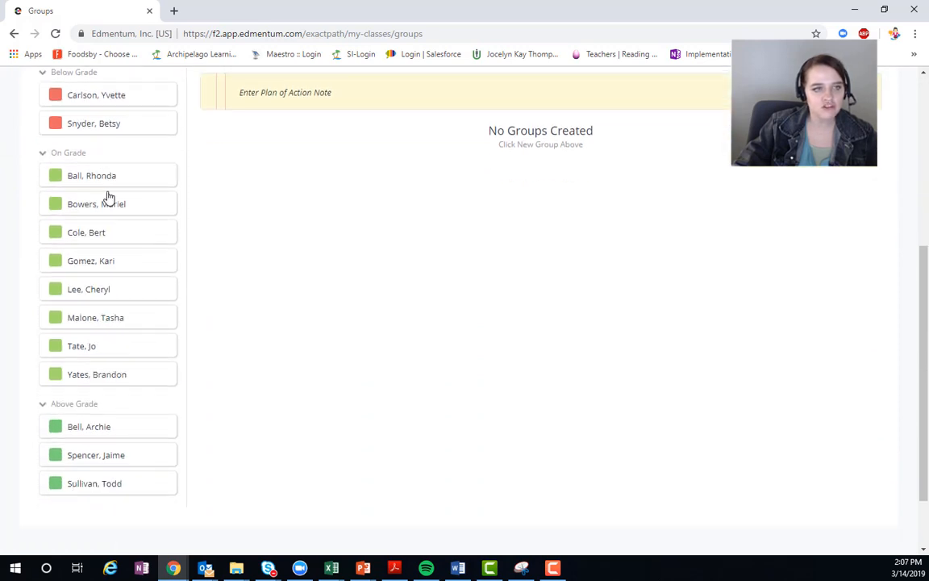
scroll(113, 209, up, 3)
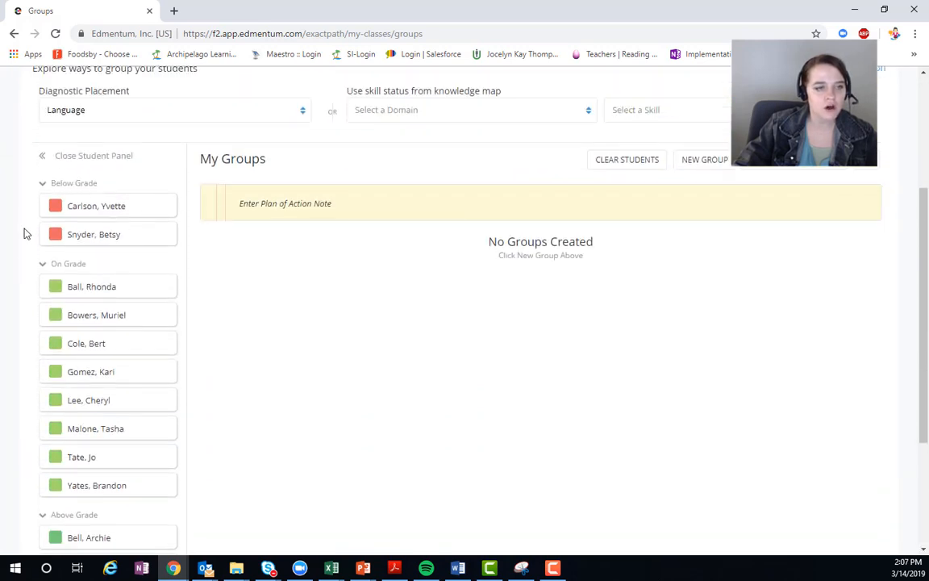
scroll(36, 472, down, 2)
scroll(588, 178, up, 4)
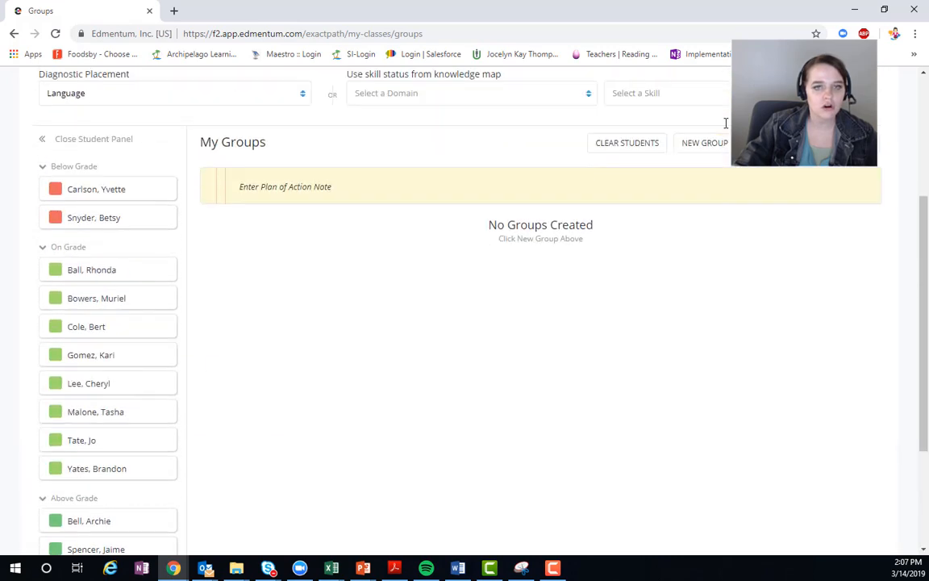
click(754, 299)
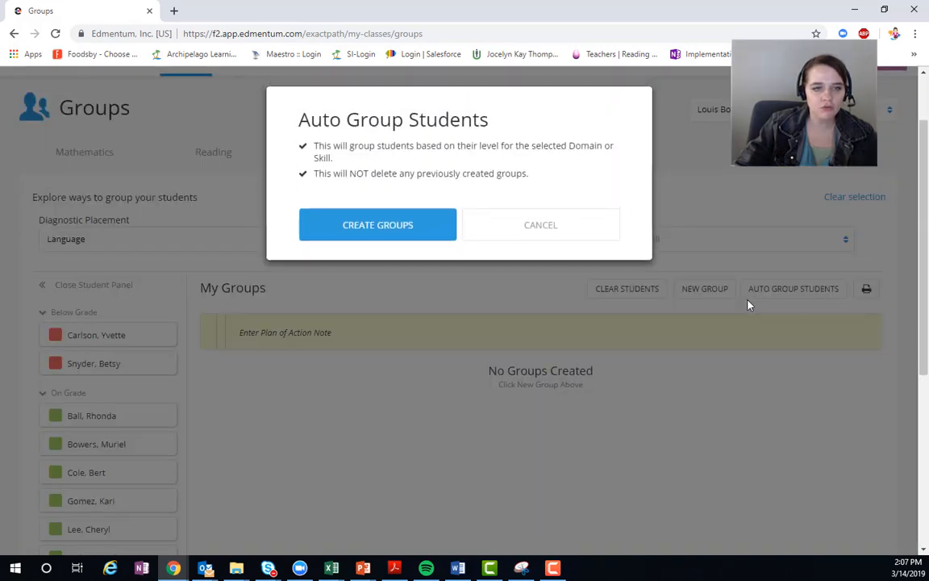
click(407, 229)
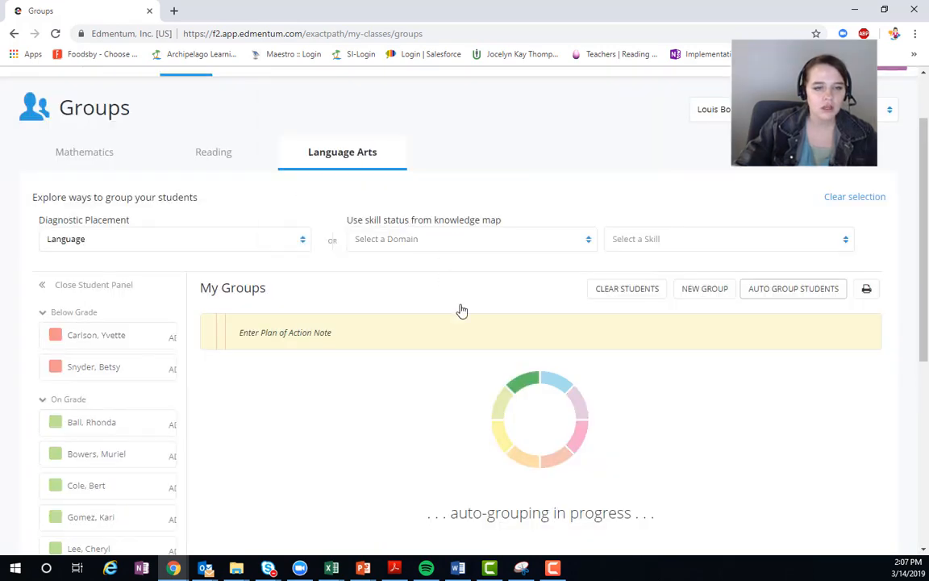
Step: Examine which students were placed in the Below Grade, On Grade and Above Grade auto groups
scroll(461, 310, down, 3)
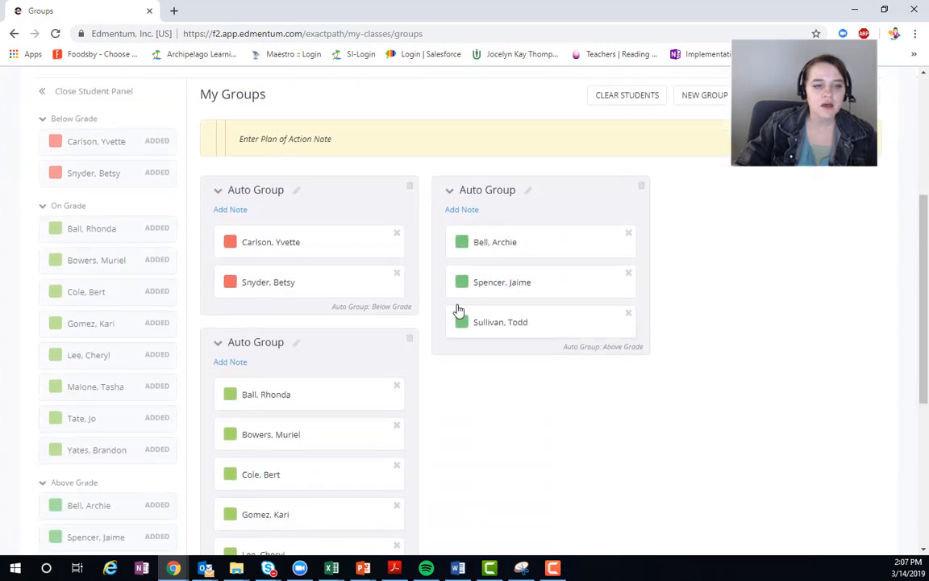
scroll(457, 307, up, 1)
scroll(369, 307, up, 2)
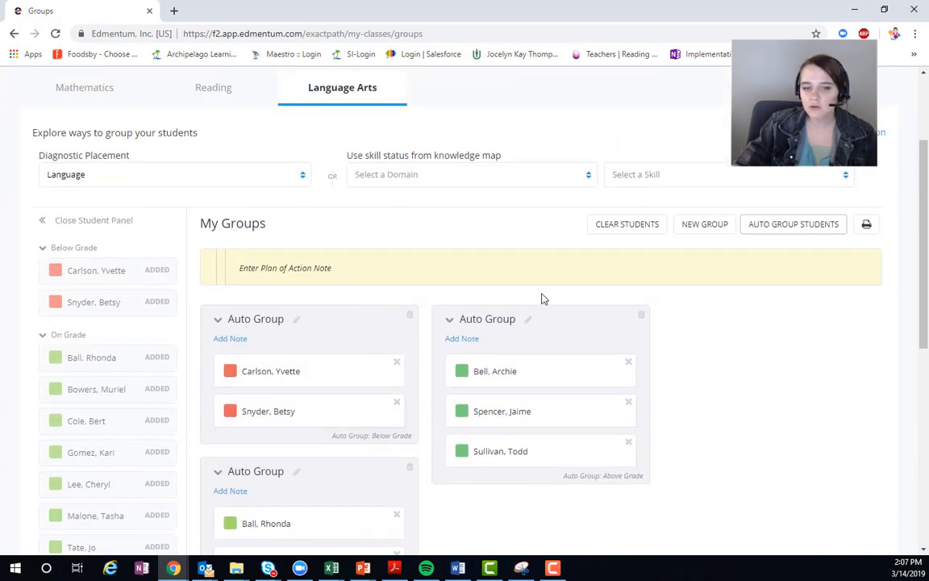
scroll(516, 311, down, 3)
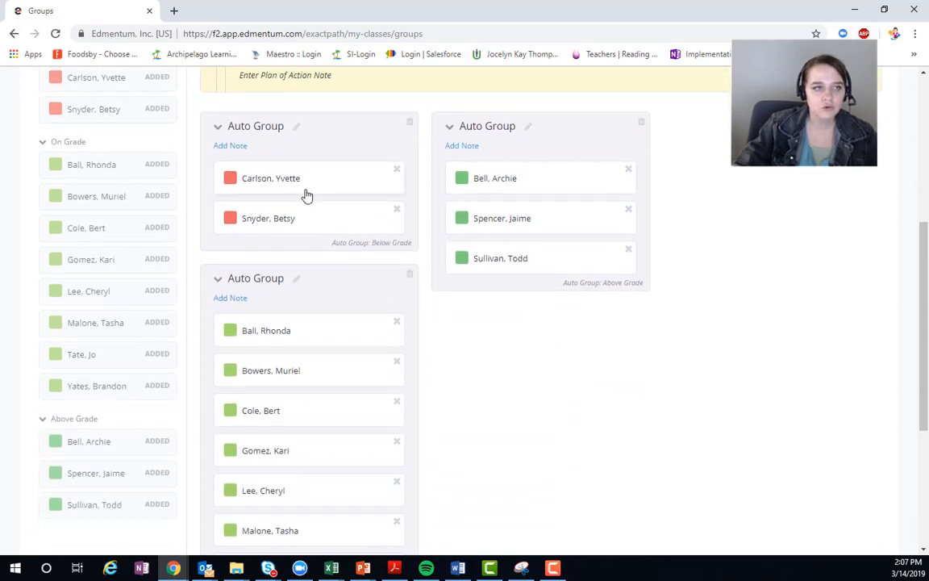
scroll(307, 192, up, 2)
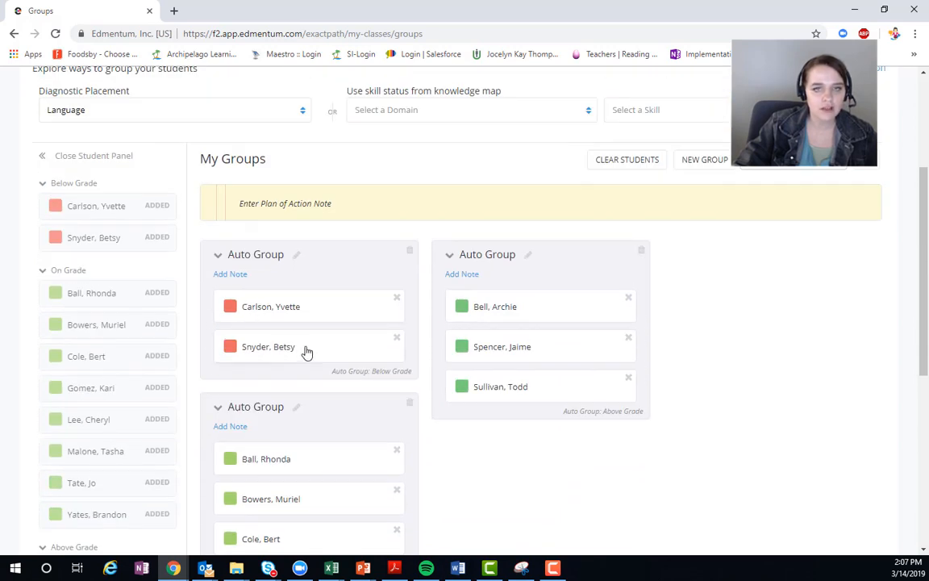
scroll(307, 347, down, 2)
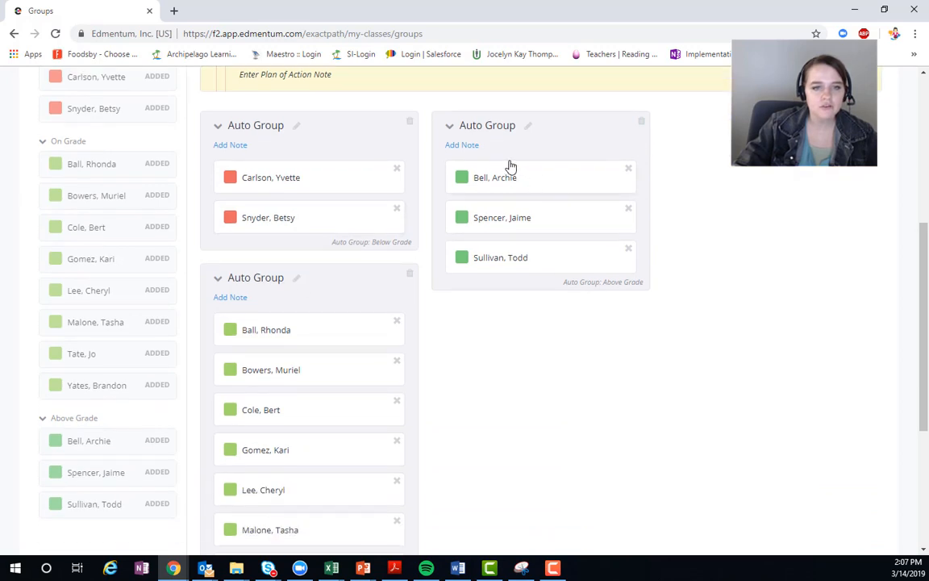
scroll(305, 323, down, 3)
scroll(300, 353, up, 3)
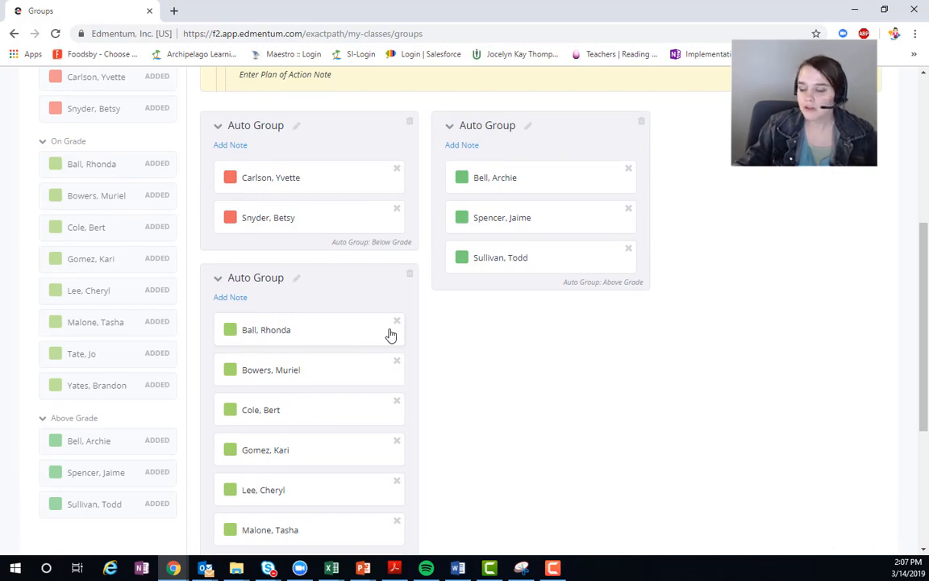
Step: Move the second-to-last student in the On Grade auto group into the Above Grade auto group
scroll(323, 443, down, 2)
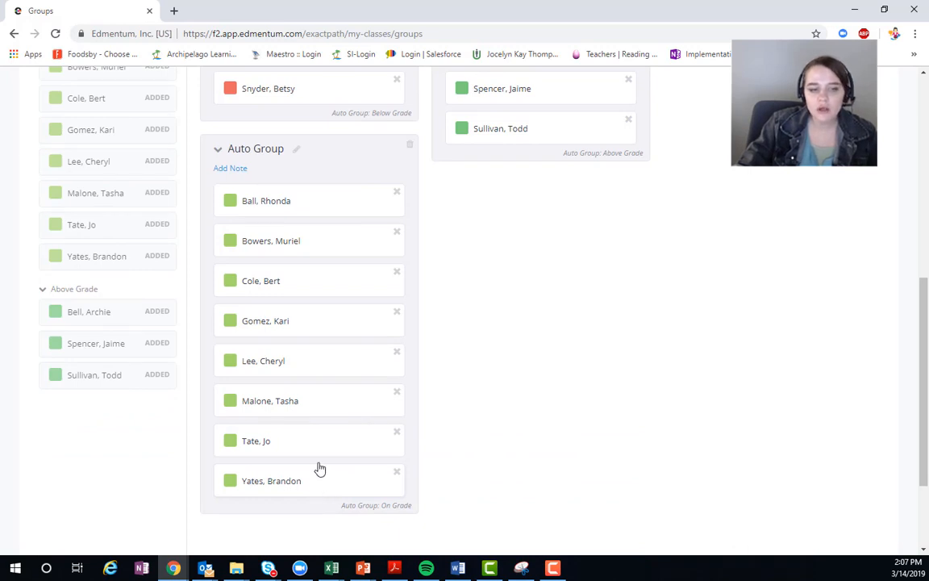
drag(308, 443, 545, 208)
scroll(363, 407, down, 5)
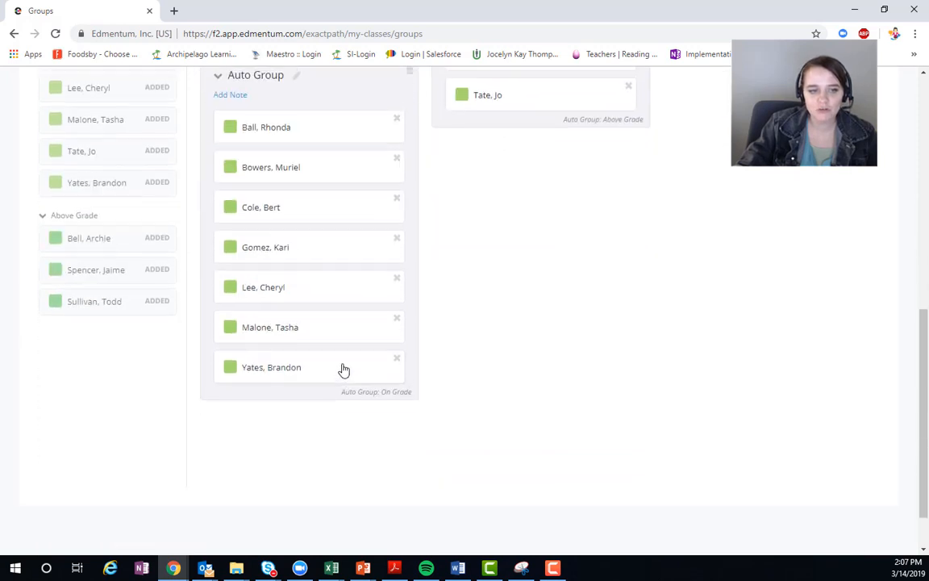
Step: Move one more student, the one just above the end of the On Grade auto group, into the Above Grade auto group
scroll(344, 369, up, 1)
drag(301, 396, 570, 155)
scroll(345, 311, up, 2)
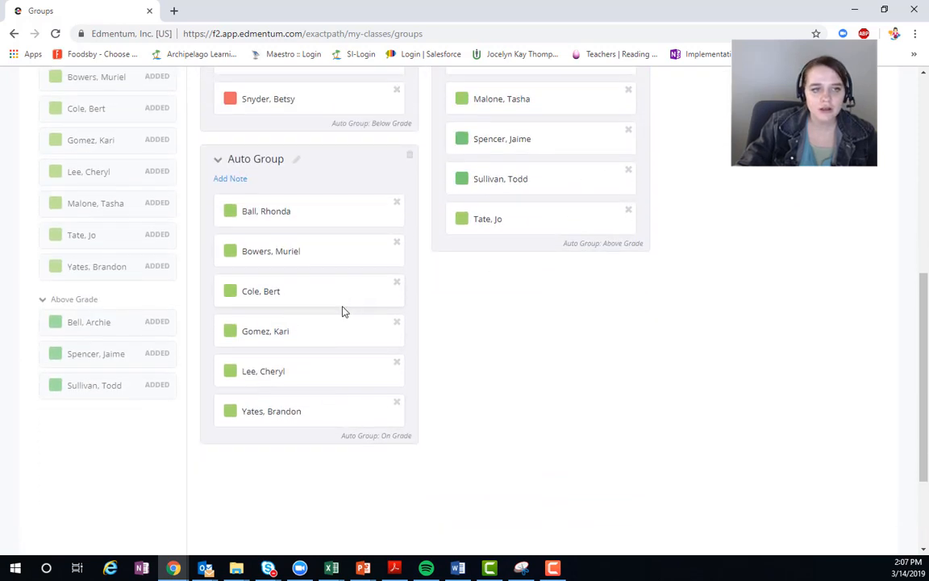
Step: Move the first two students in the On Grade auto group into the Below Grade auto group
scroll(349, 333, up, 1)
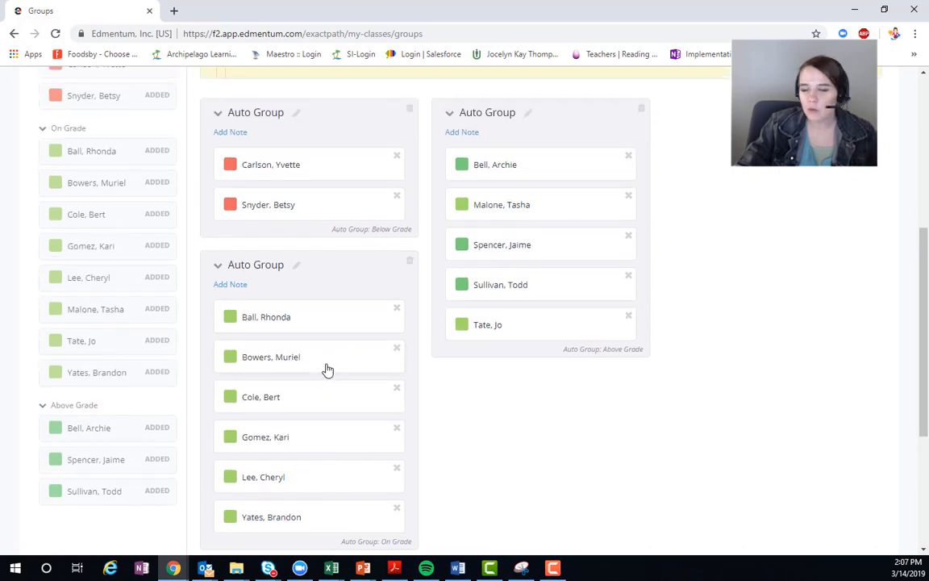
drag(327, 367, 317, 159)
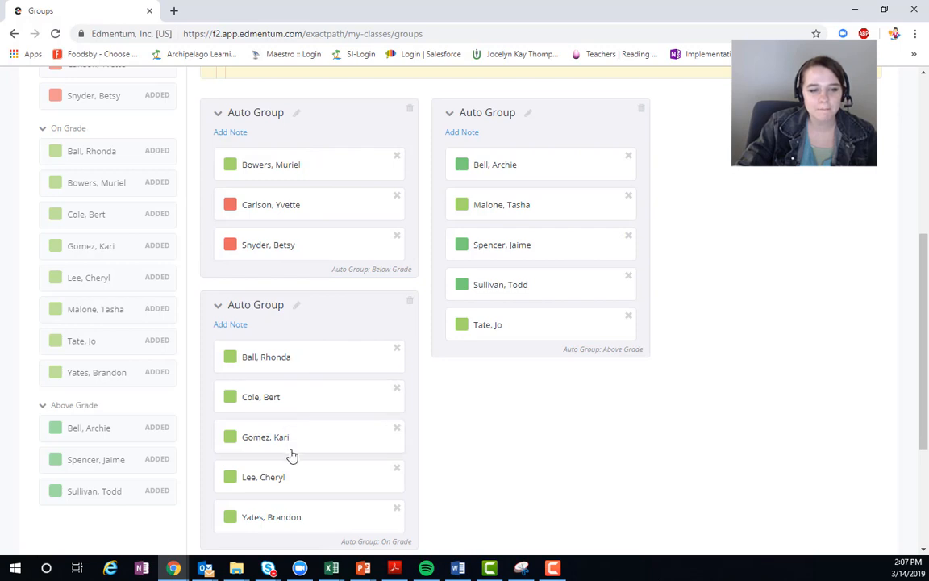
drag(307, 367, 321, 157)
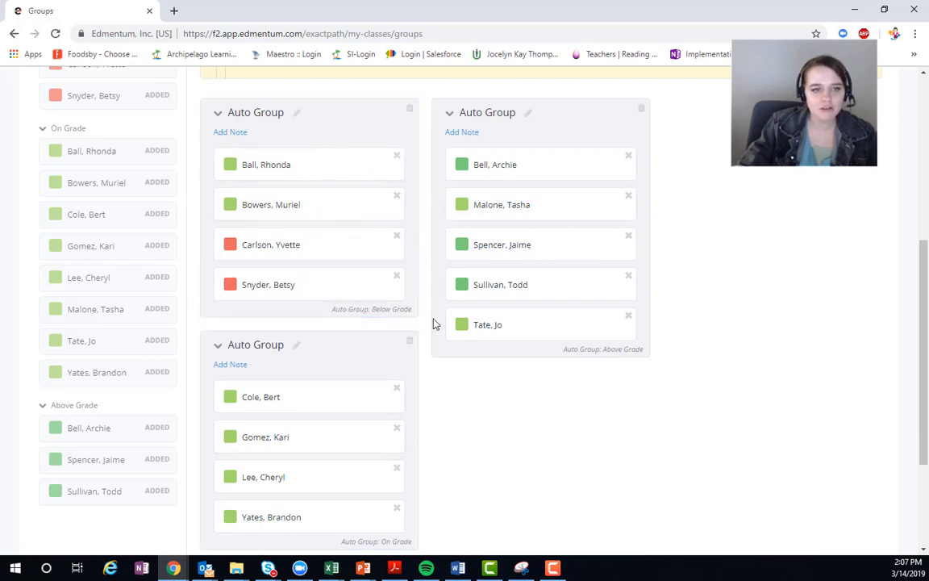
Step: Rename the Below Grade auto group as Eagles
scroll(261, 187, up, 2)
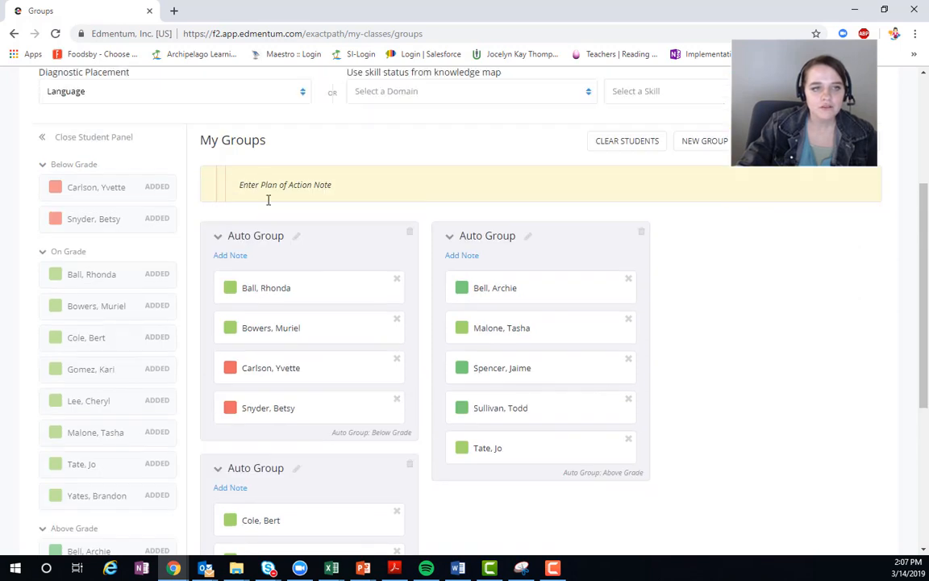
click(297, 244)
triple_click(215, 246)
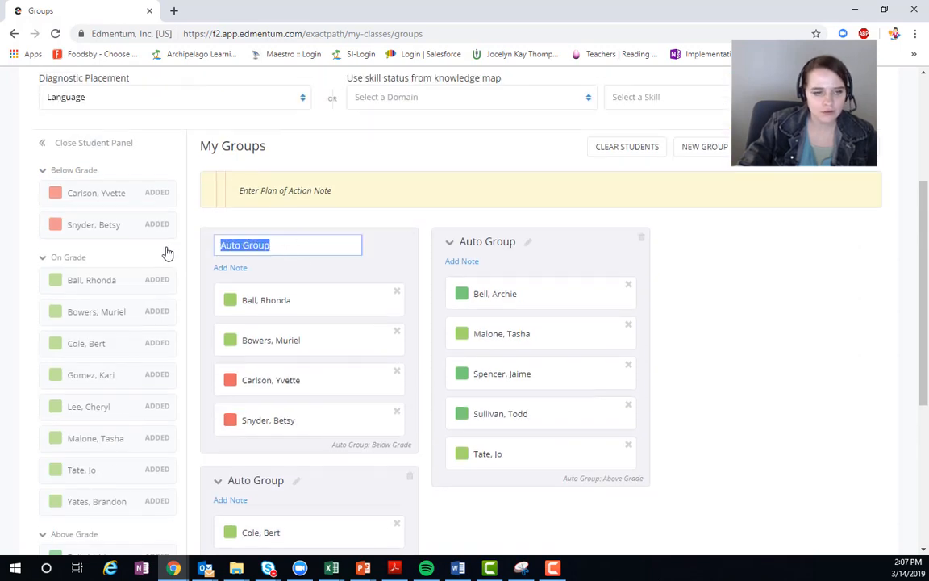
text(E)
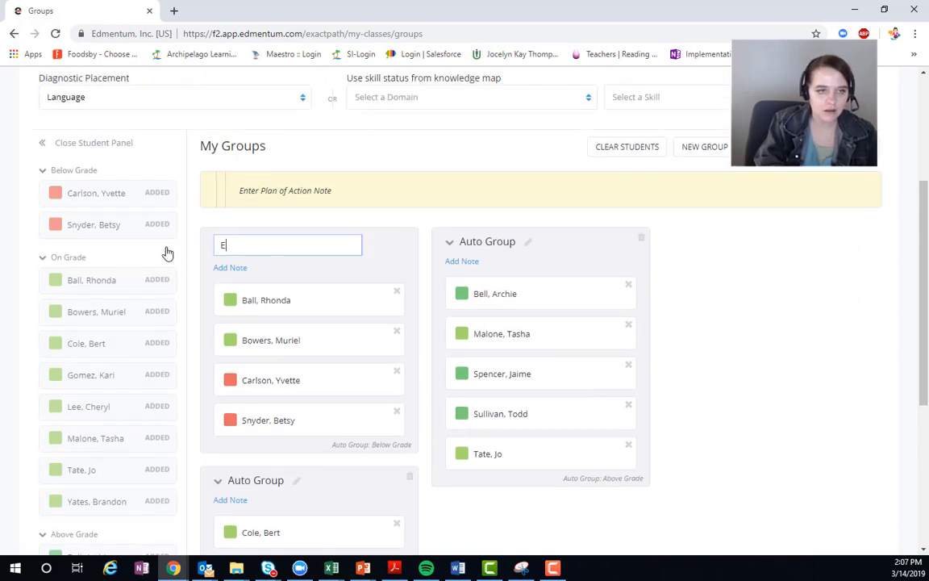
text(agles)
key(Return)
Step: Rename the On Grade auto group as Tigers
click(294, 480)
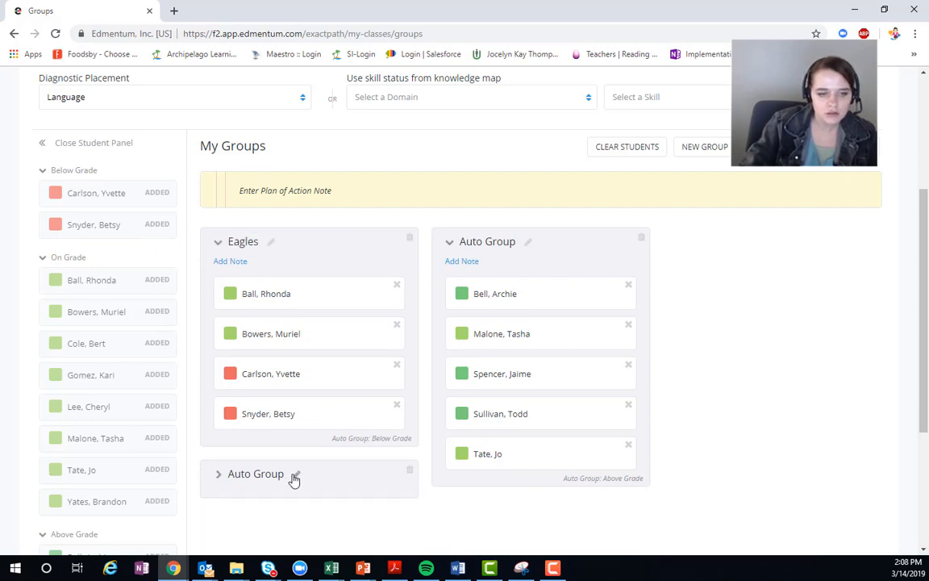
click(229, 481)
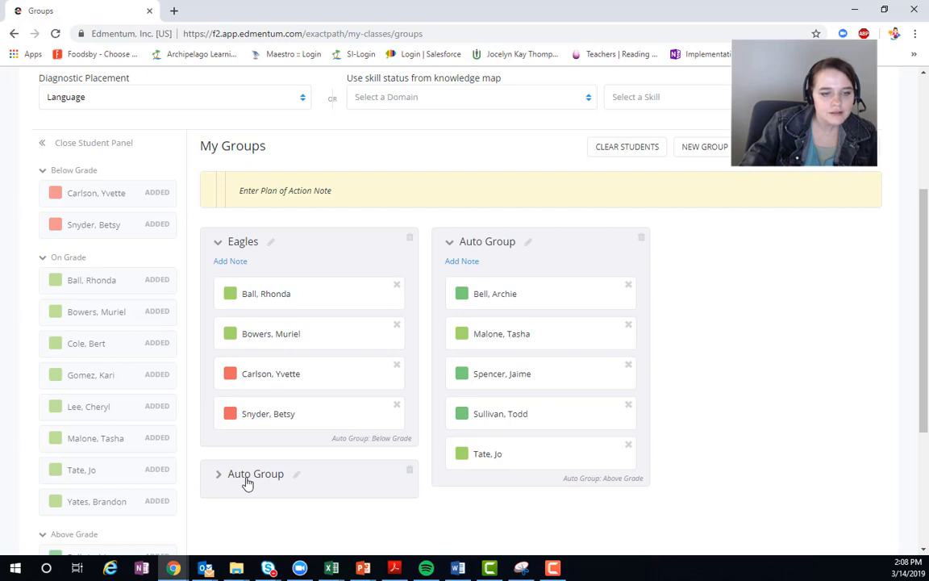
click(247, 481)
double_click(299, 478)
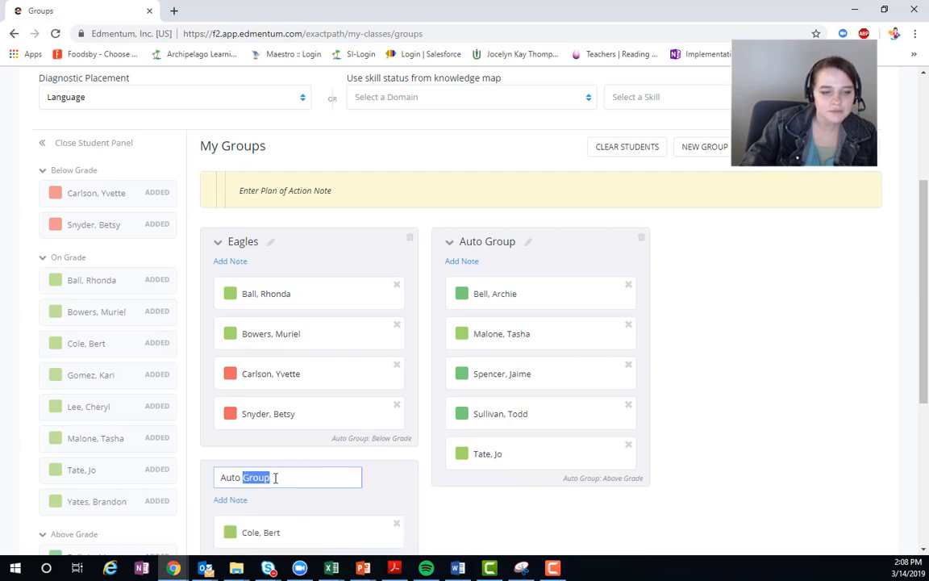
click(312, 477)
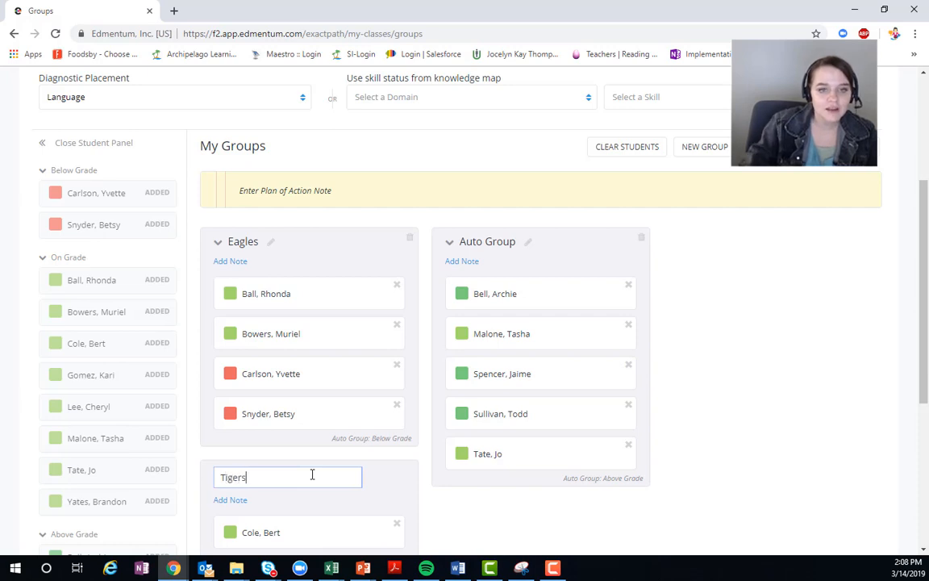
key(Return)
Step: Rename the Above Grade auto group as Bears
click(529, 243)
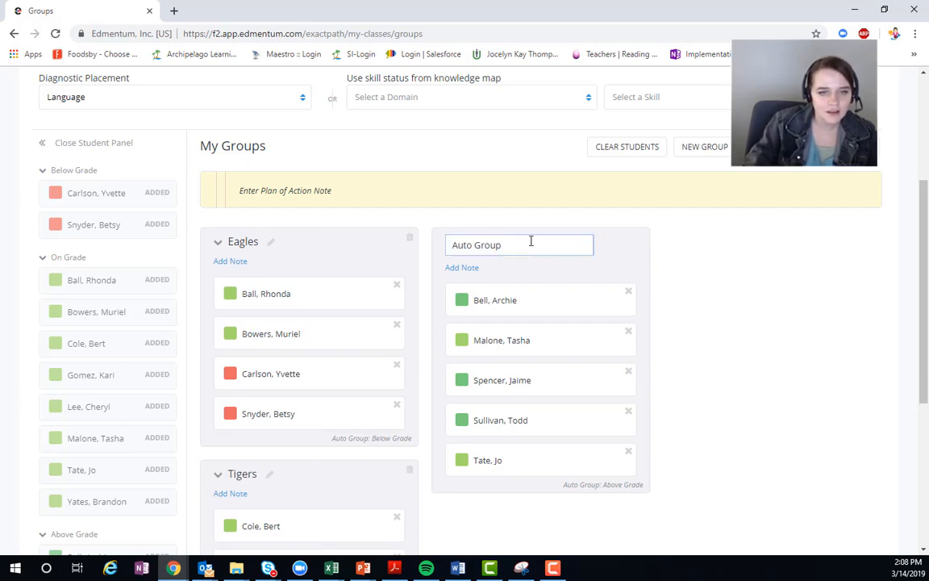
drag(499, 243, 437, 240)
text(Bears)
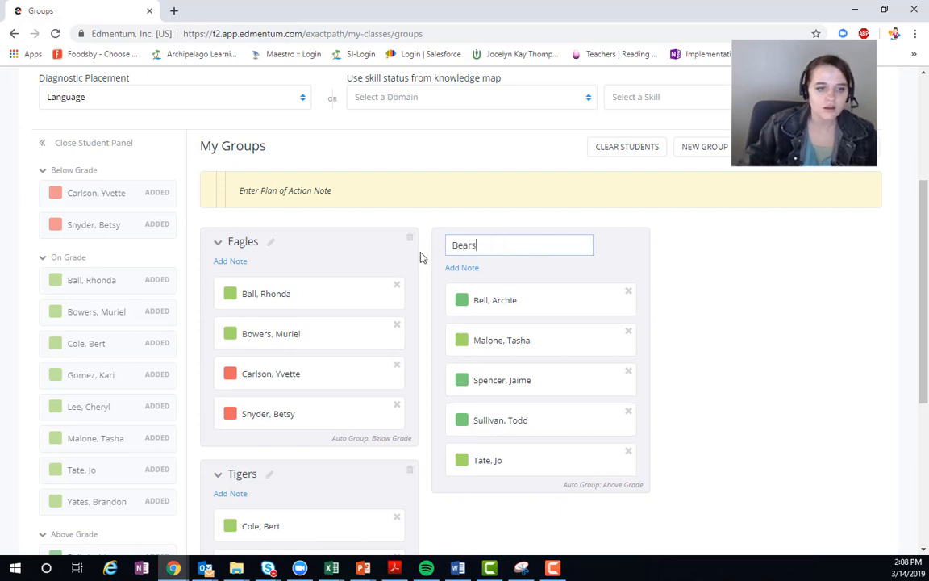
key(Return)
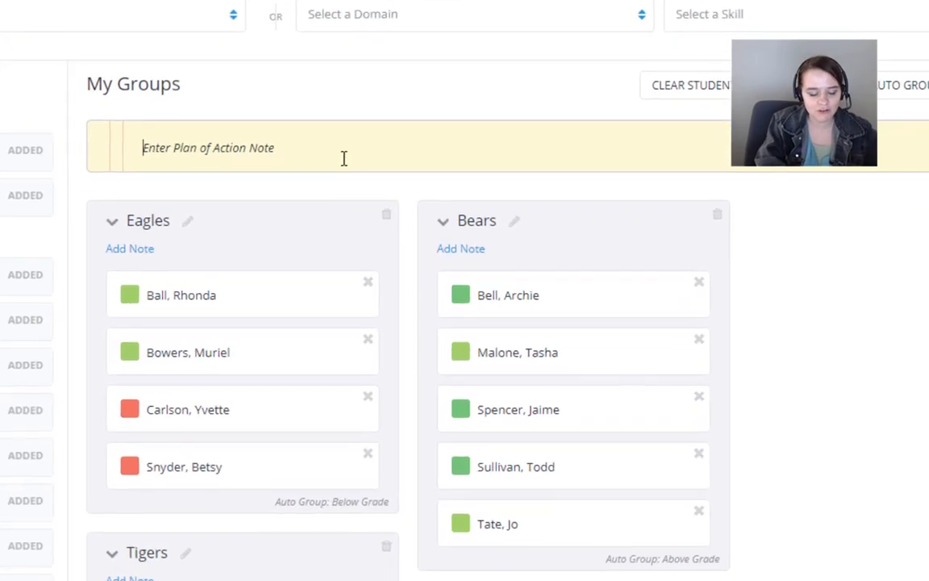
Step: Write the plan of action note on three lines: "Eagles begin at Exact Path", "Bears begin with me" and "Tigers begin at Reading"
text(Eg)
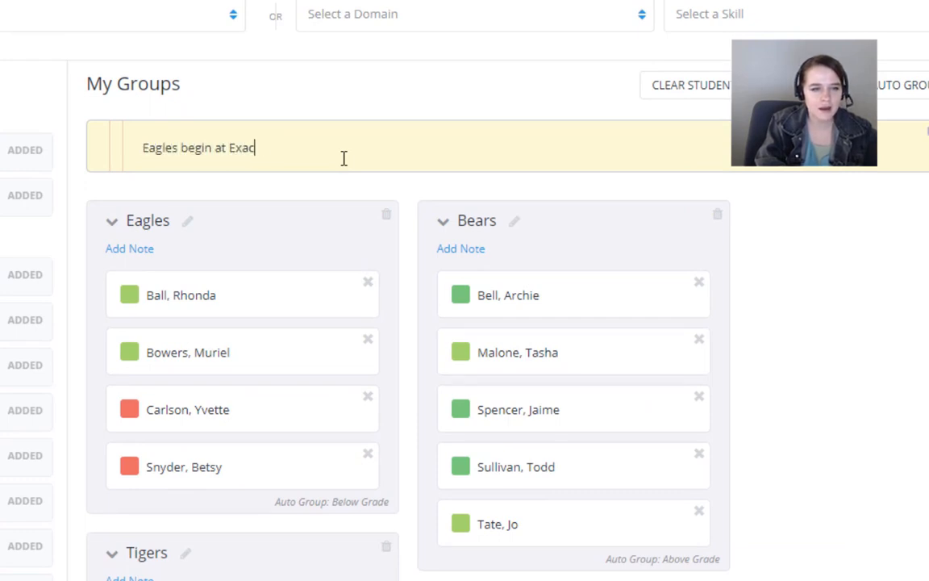
key(Return)
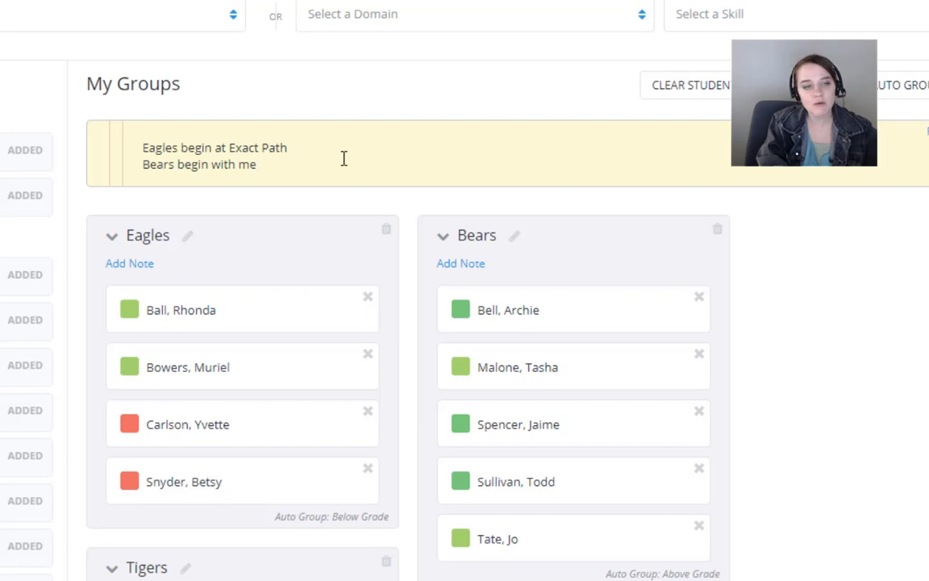
key(Return)
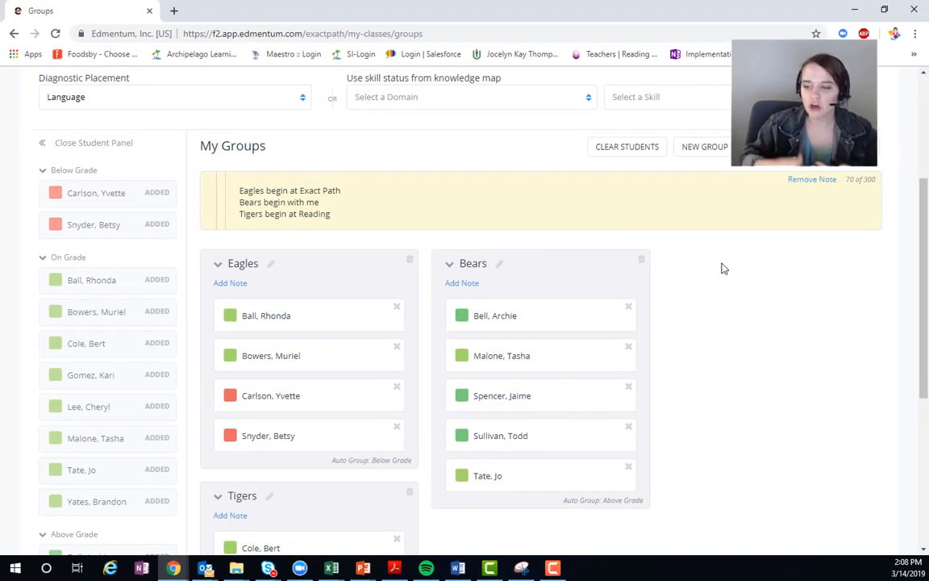
Step: Sort the students by knowledge map skill status for the Verbs skill under 1st Grade in the Language domain
scroll(723, 269, up, 4)
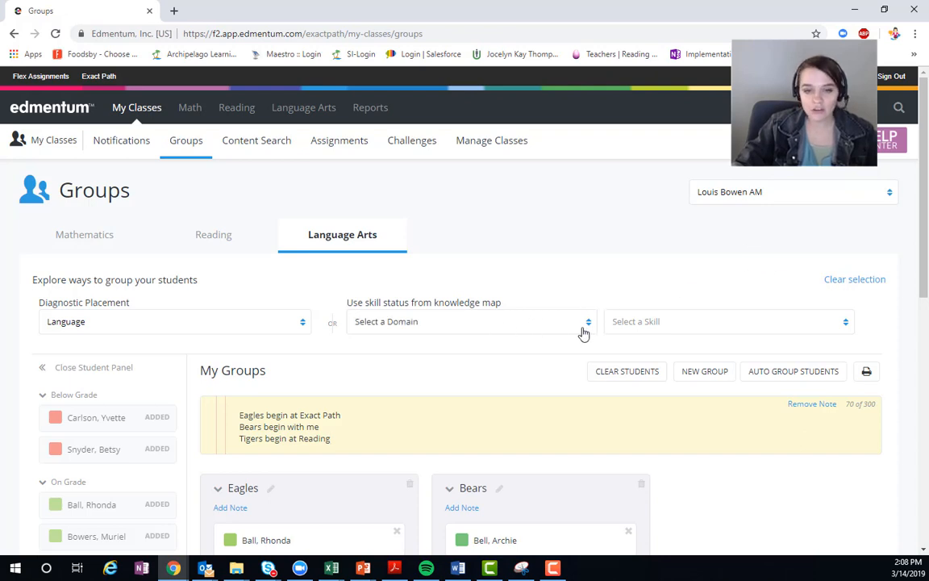
click(583, 333)
click(527, 367)
click(654, 326)
scroll(689, 446, down, 3)
click(490, 348)
scroll(565, 331, down, 1)
click(677, 257)
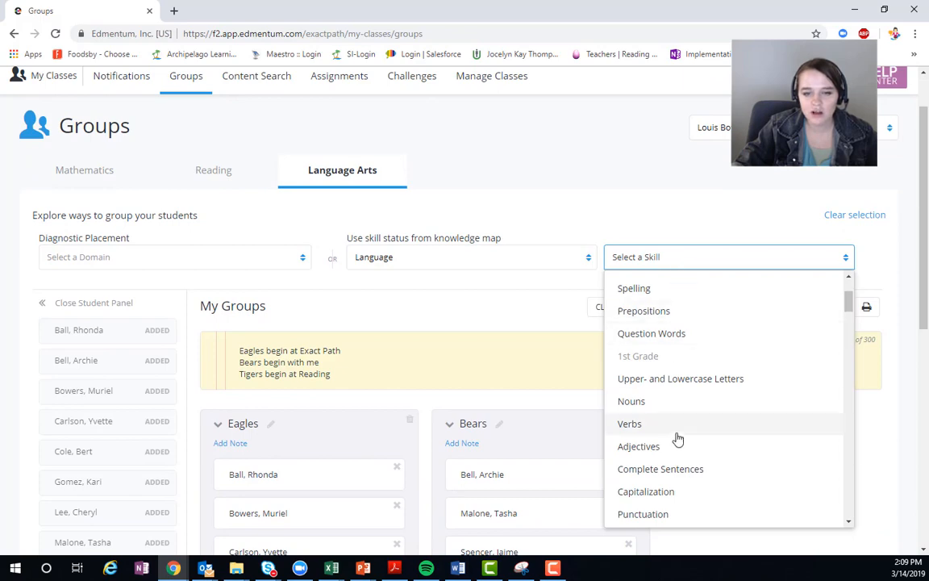
click(643, 423)
Step: Examine which students are listed under each Verbs skill status and how they are spread across the three groups
scroll(170, 340, down, 3)
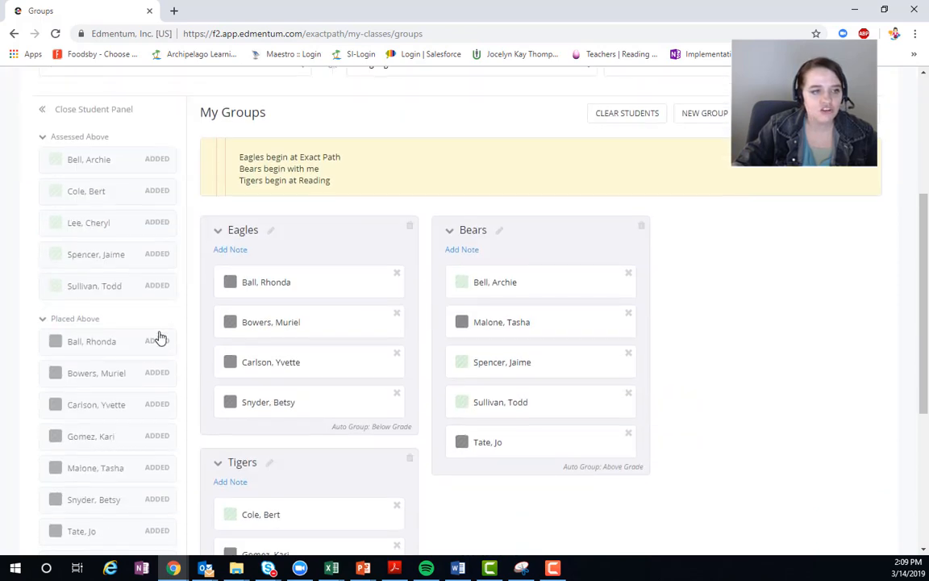
scroll(160, 338, up, 1)
scroll(134, 259, down, 3)
scroll(133, 263, up, 3)
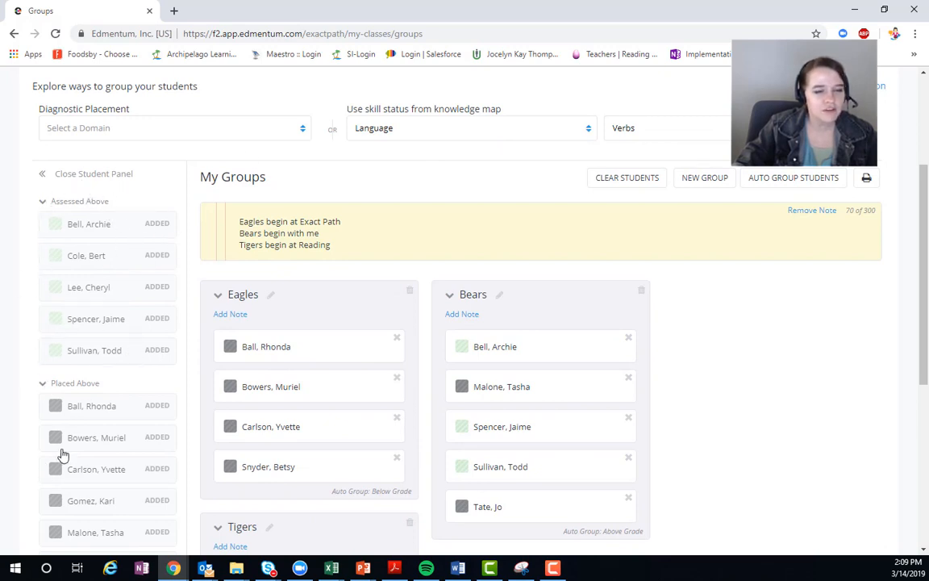
scroll(81, 468, down, 2)
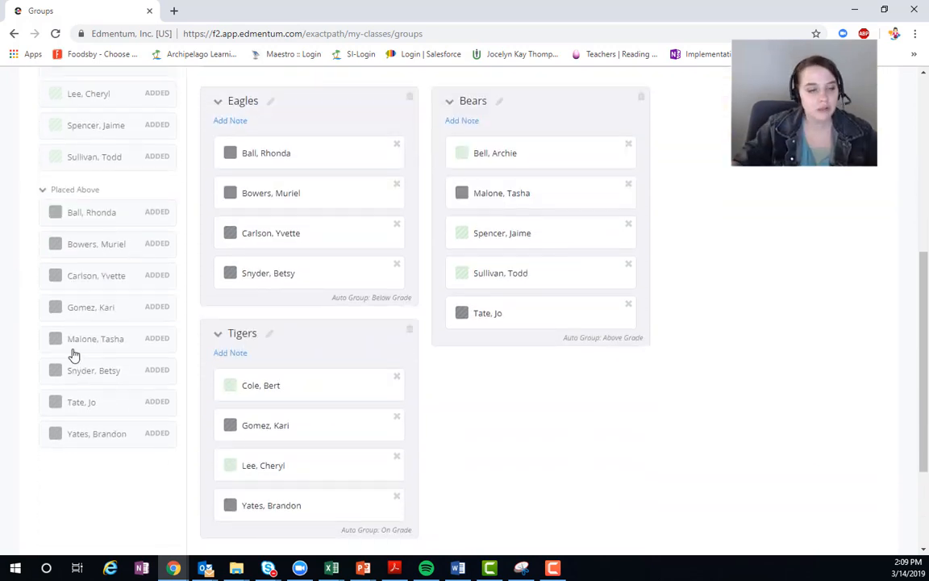
scroll(74, 355, up, 2)
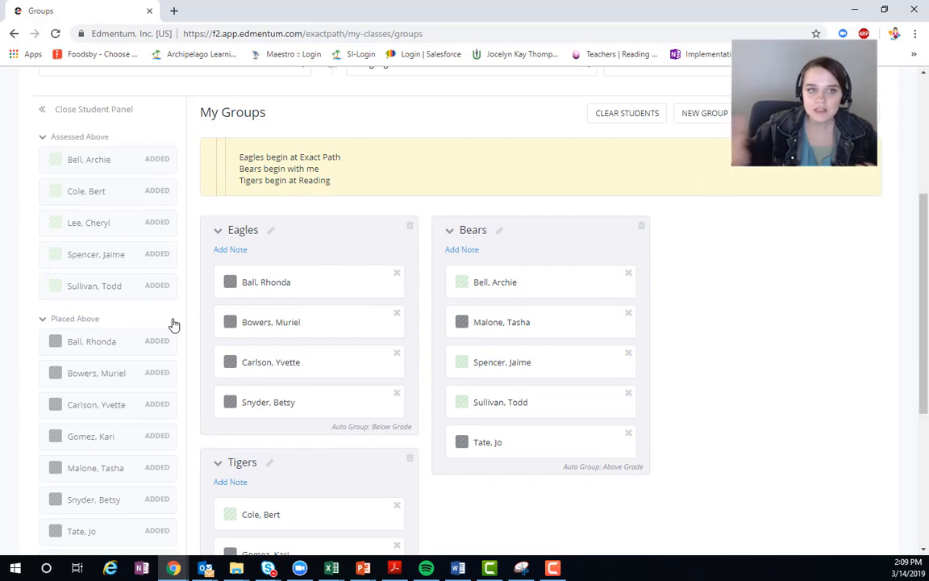
scroll(490, 210, up, 3)
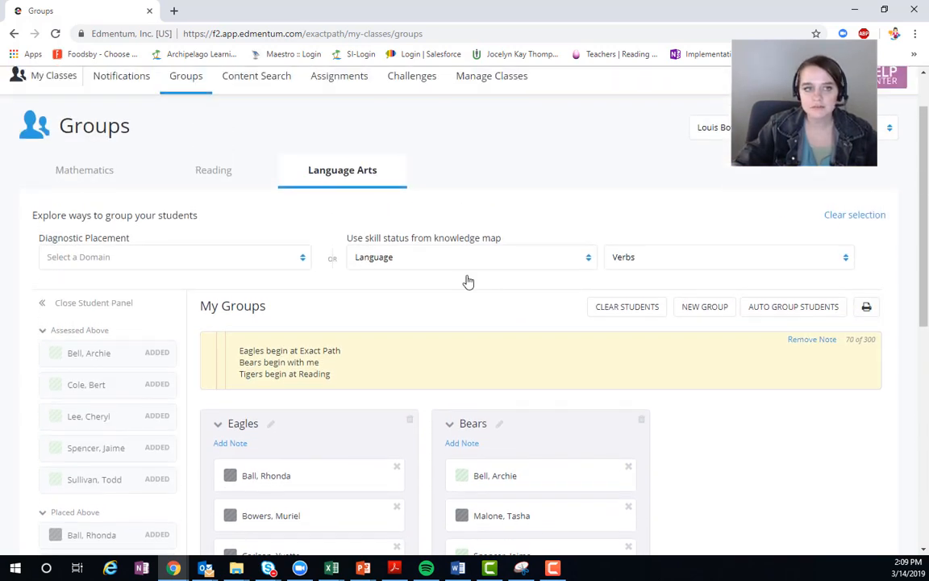
scroll(467, 282, up, 1)
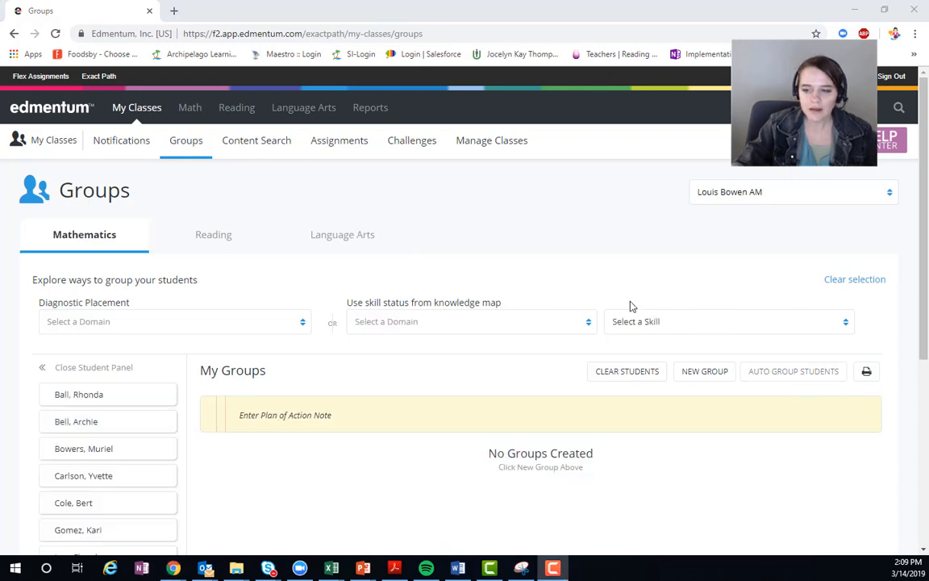
Step: Open the content search and set the subject to Language Arts and the grade to 6th Grade
click(240, 152)
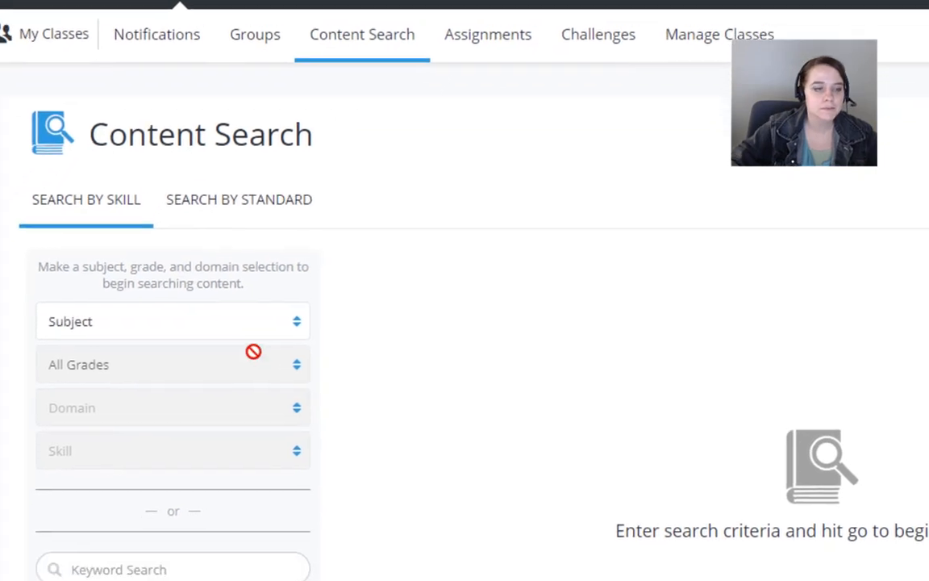
click(219, 328)
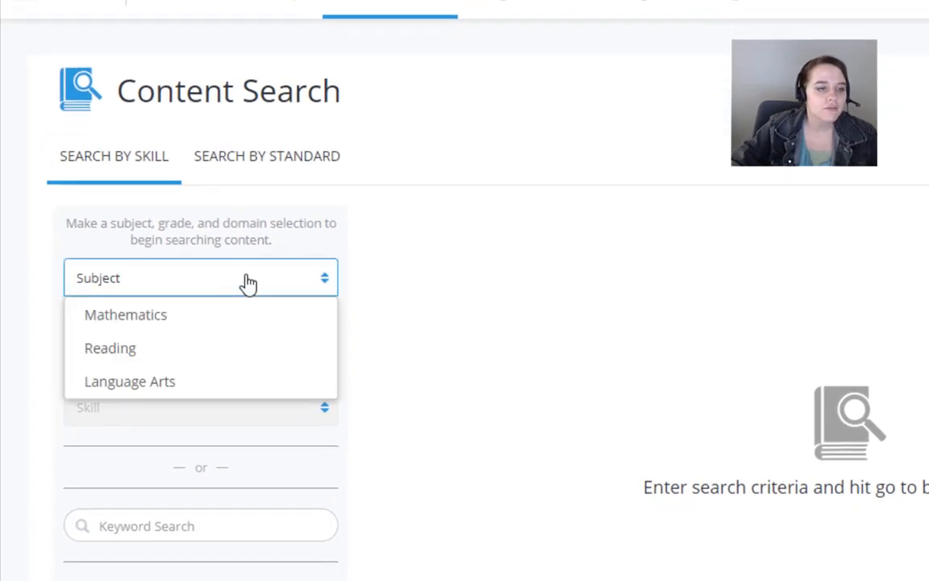
click(160, 388)
click(211, 327)
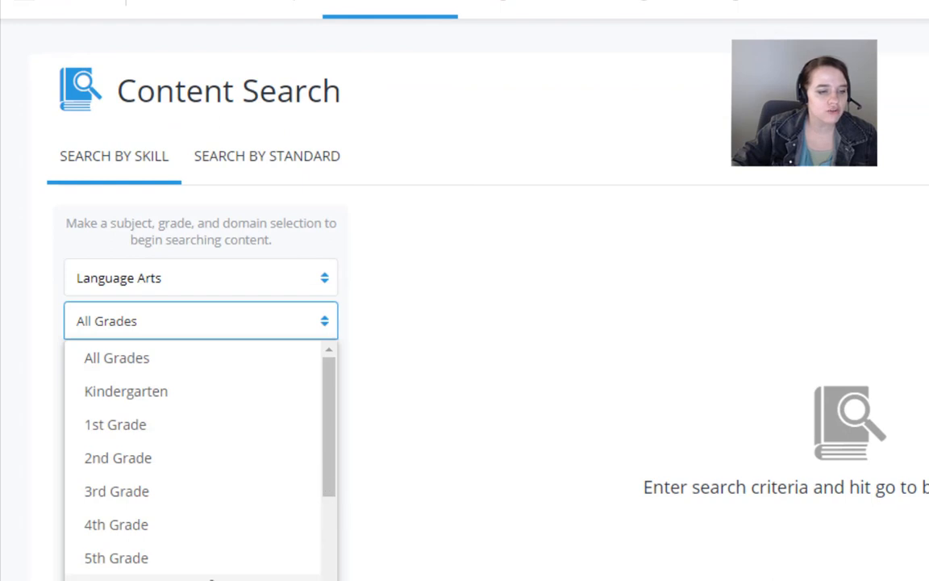
click(182, 578)
Step: Set the domain to Language and the skill to Verbs, and run the content search
click(190, 373)
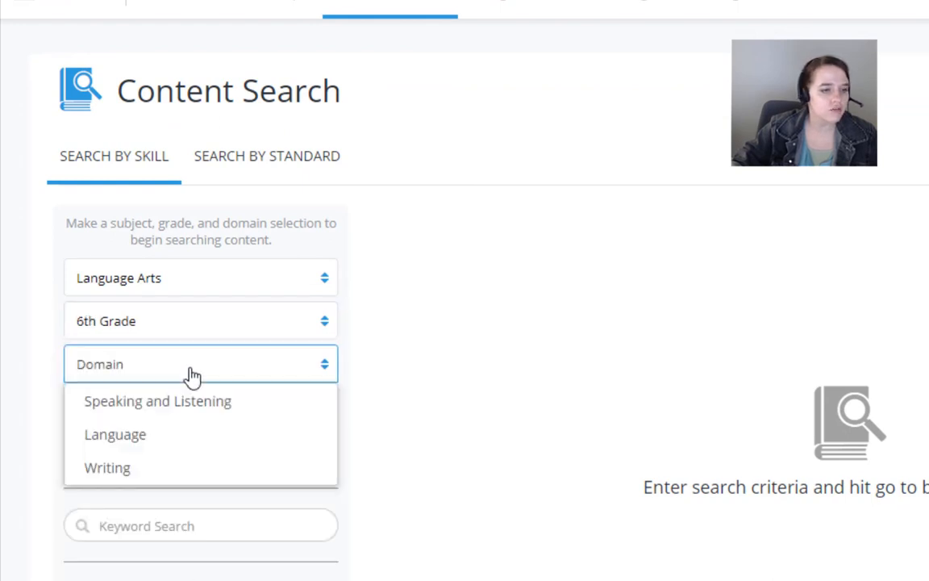
click(141, 440)
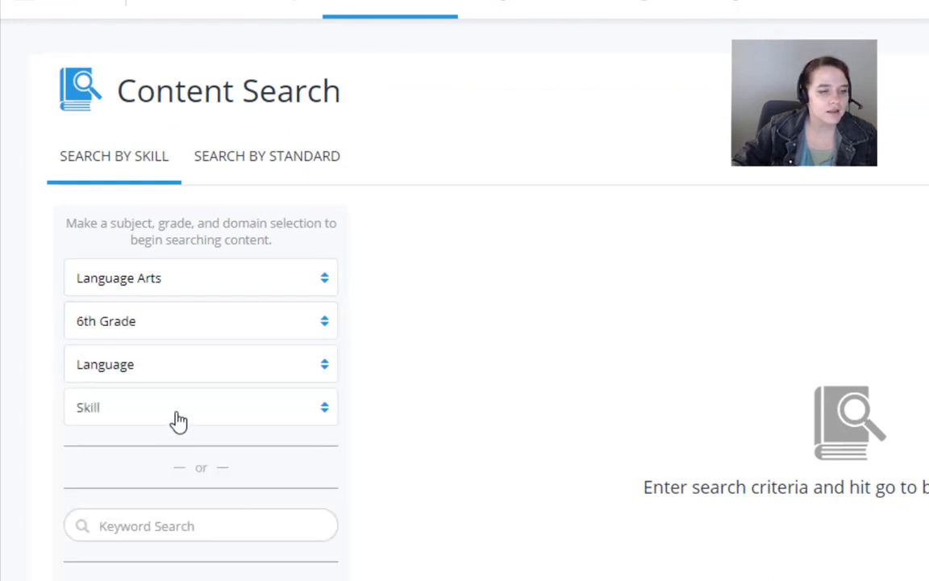
click(179, 419)
scroll(177, 451, down, 1)
click(133, 411)
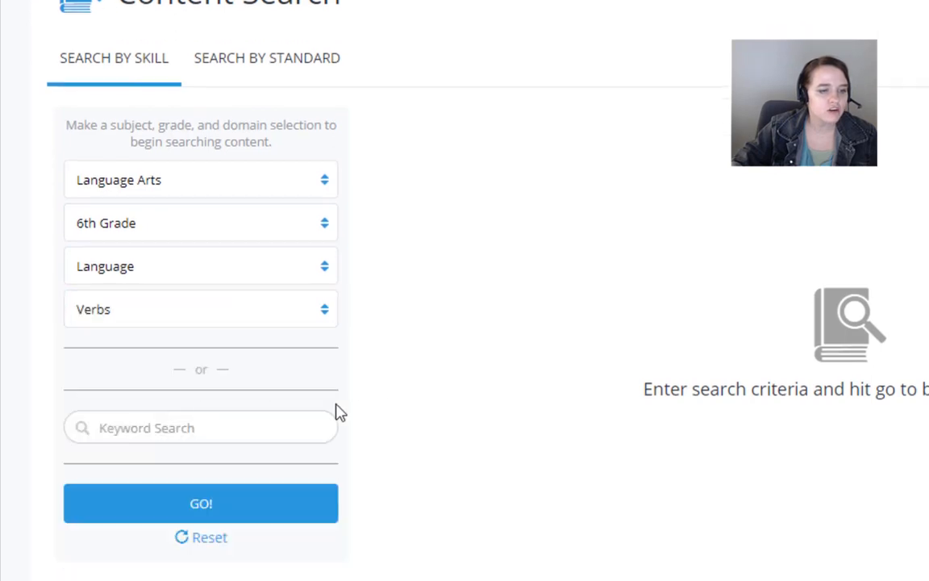
scroll(252, 454, down, 1)
click(248, 428)
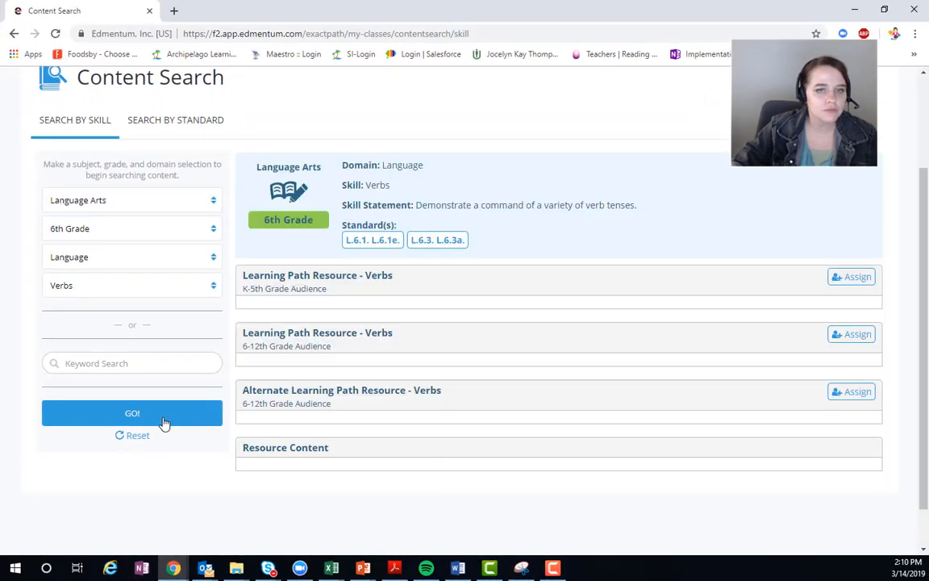
Step: Start assigning the K-5th Grade Audience Verbs resource, Verb Victory, and choose the 6th Grade ELAR 2019 class
scroll(485, 227, down, 1)
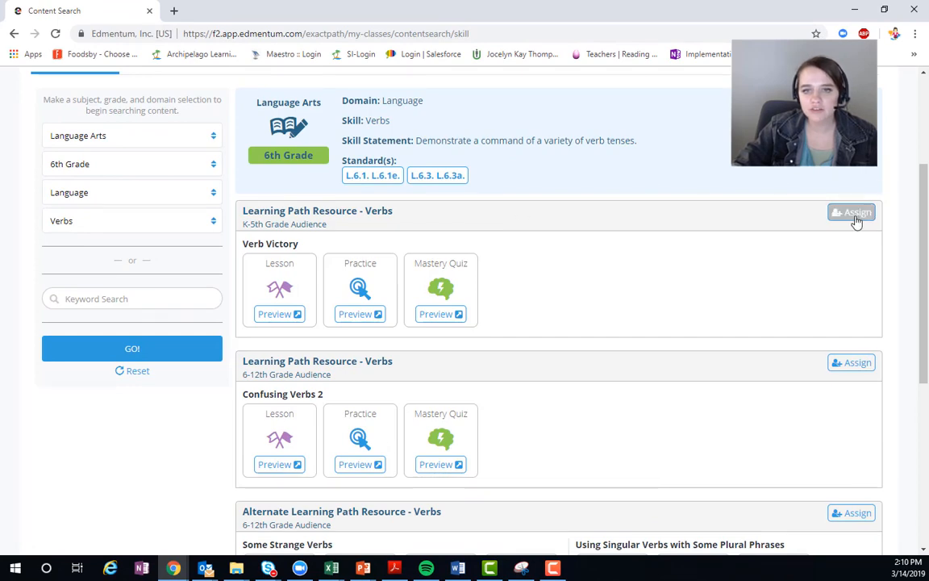
scroll(666, 251, down, 3)
scroll(786, 230, up, 4)
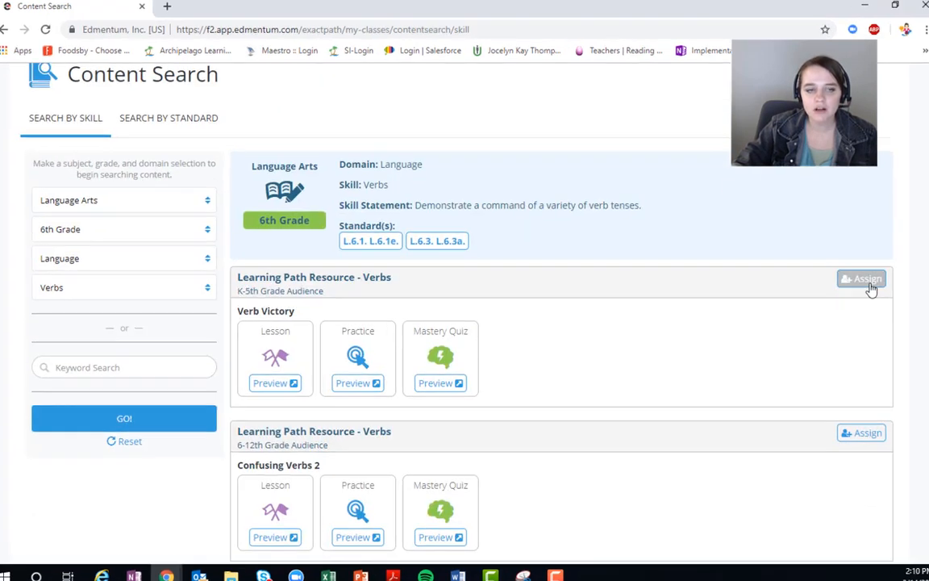
click(868, 281)
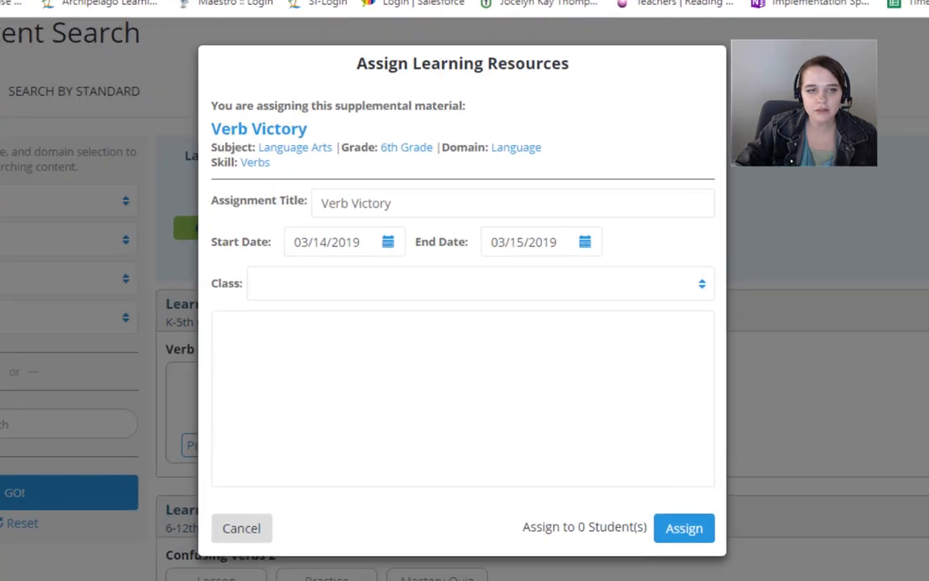
click(314, 295)
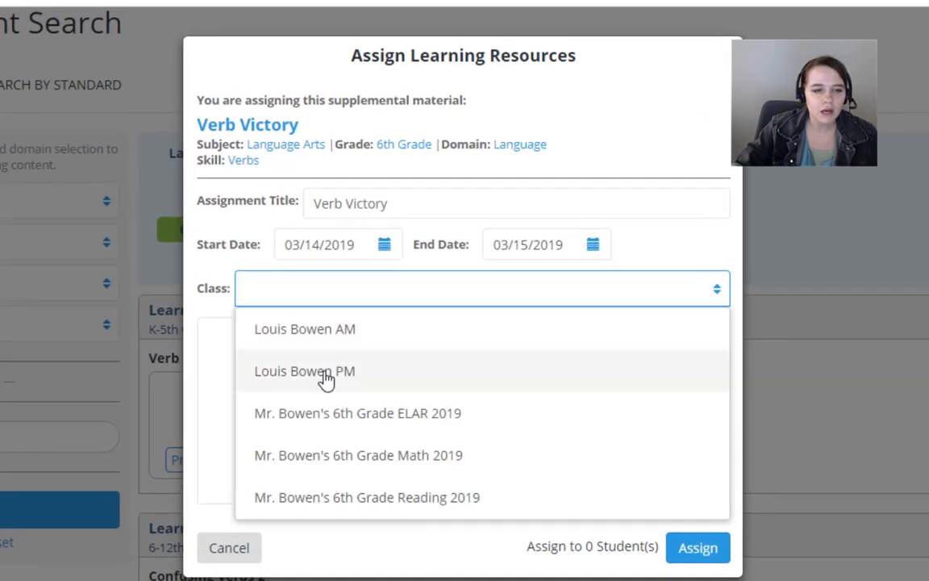
click(365, 421)
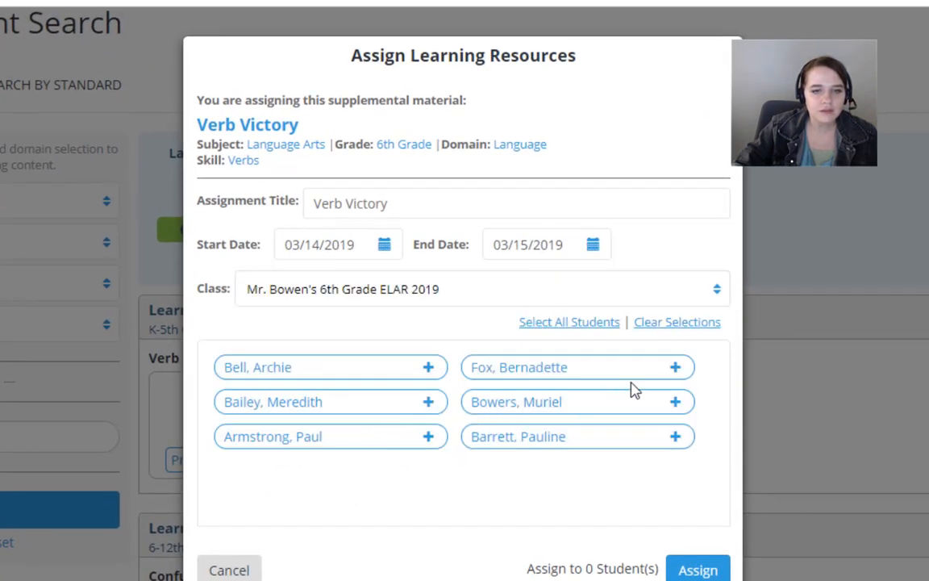
Step: Select the three students in the first column of the class list to receive Verb Victory
click(429, 370)
click(430, 401)
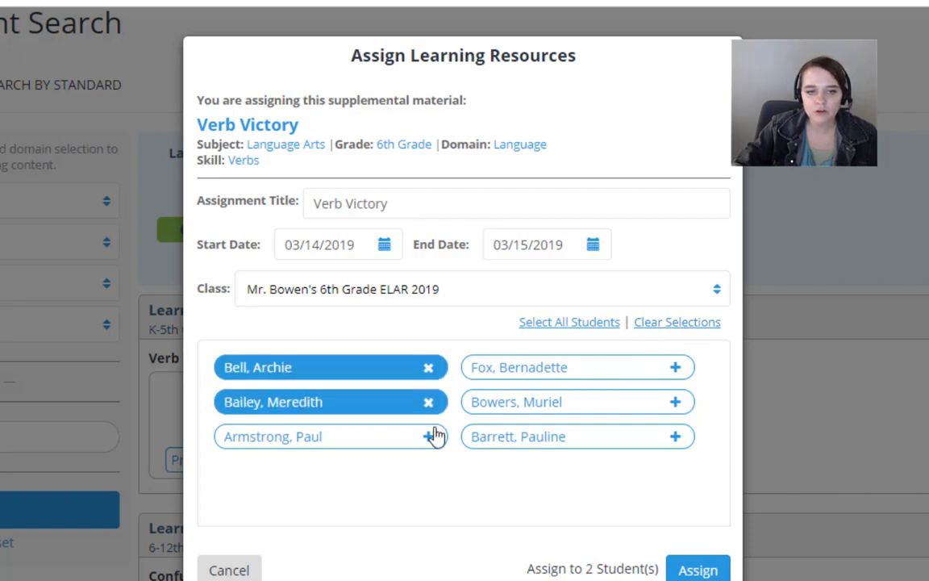
click(431, 436)
click(675, 368)
click(675, 403)
click(677, 437)
click(677, 438)
click(675, 402)
click(675, 367)
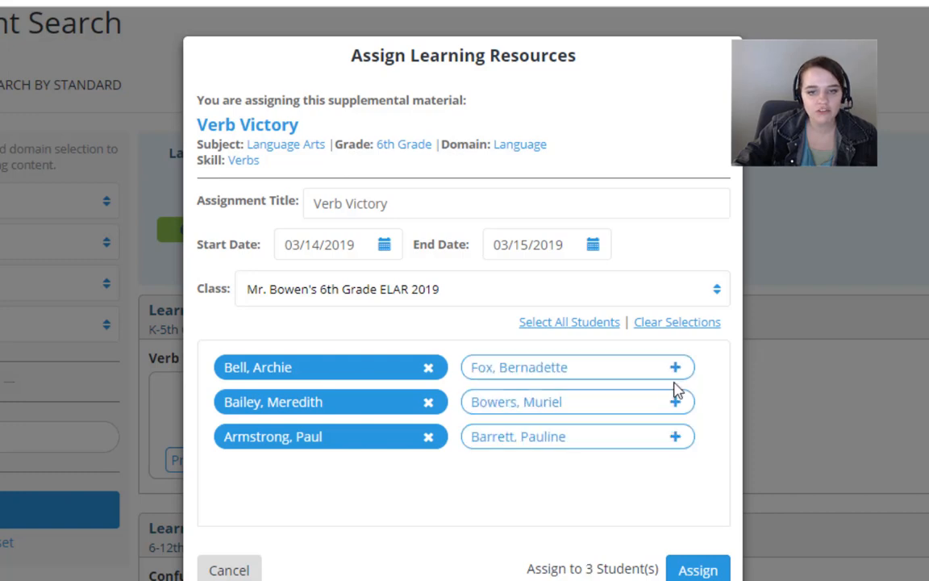
Step: Add the three students in the second column and assign Verb Victory to the selected students
click(676, 367)
click(675, 401)
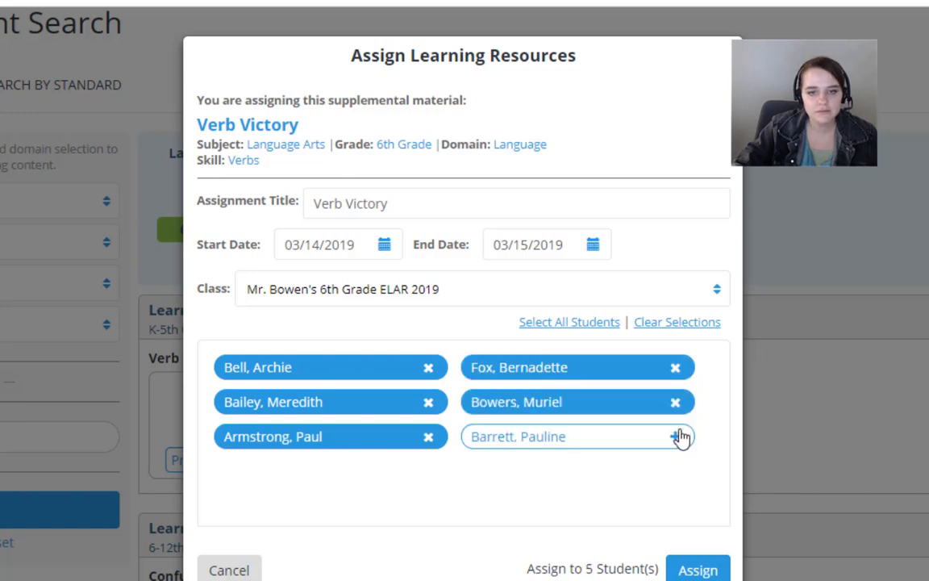
click(675, 436)
click(695, 570)
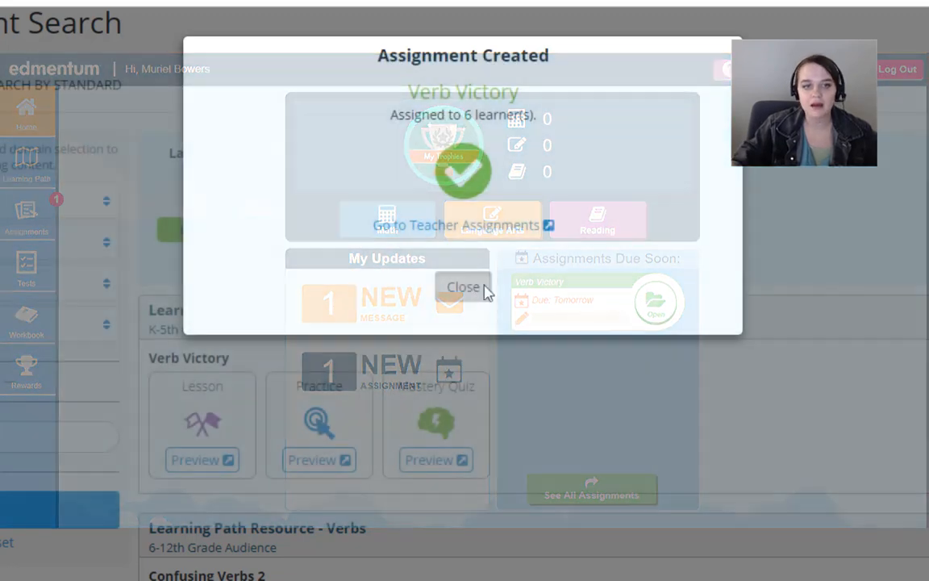
click(467, 287)
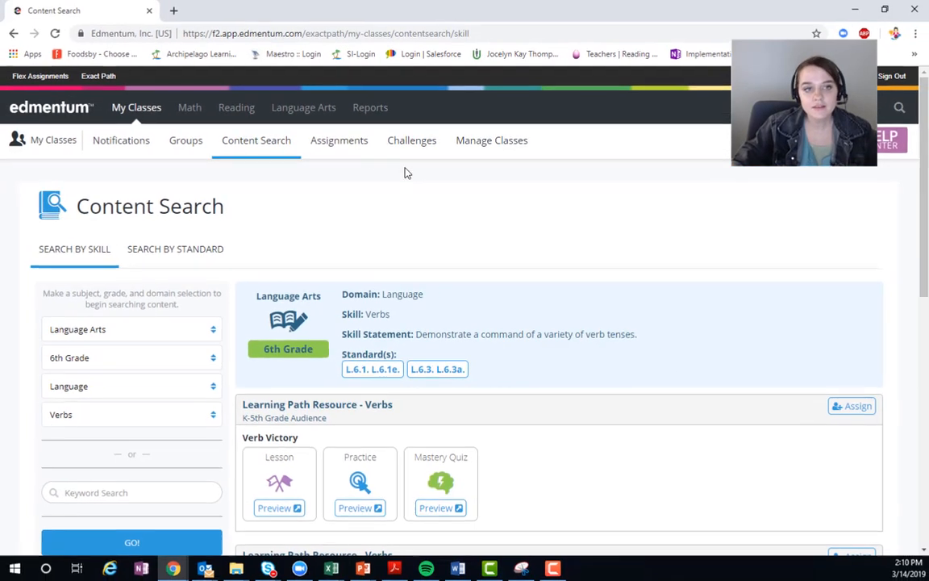
Step: Open the Verb Victory assignment details for the 6th Grade ELAR 2019 class and review each student's activities, time on task, status and score
click(351, 152)
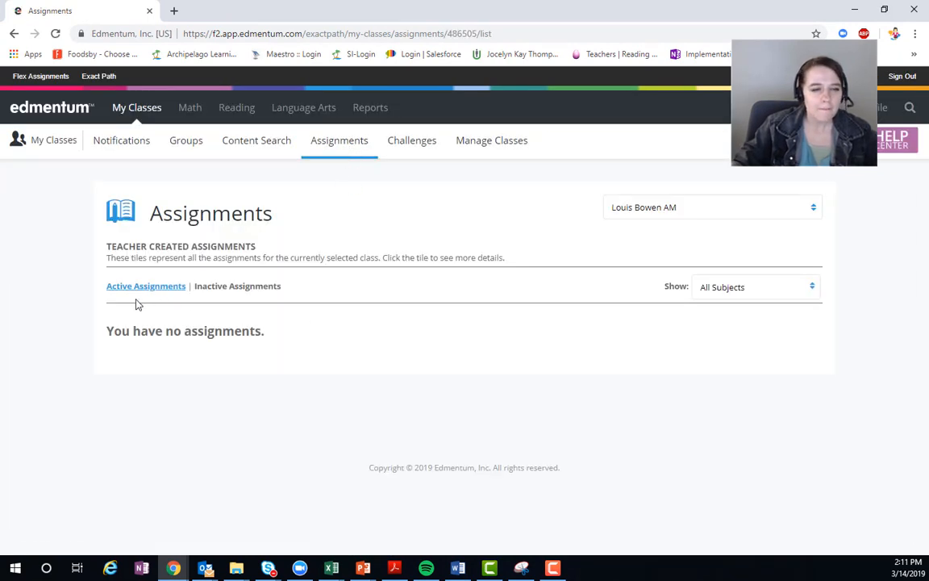
click(656, 209)
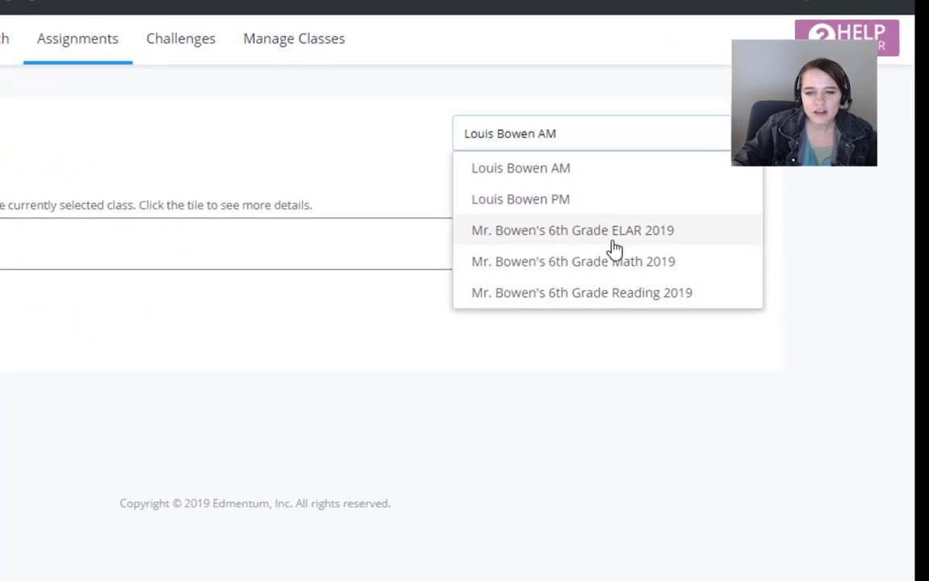
click(614, 249)
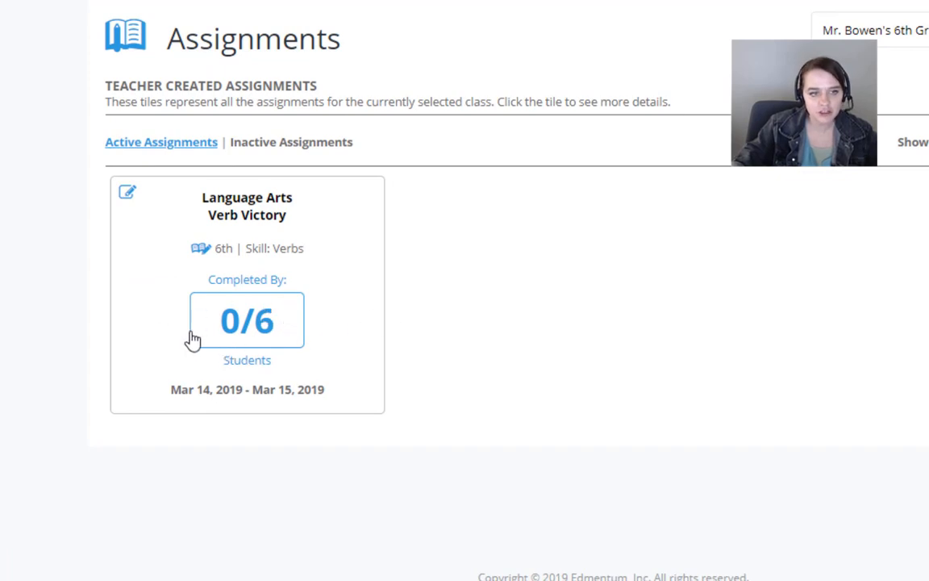
click(246, 325)
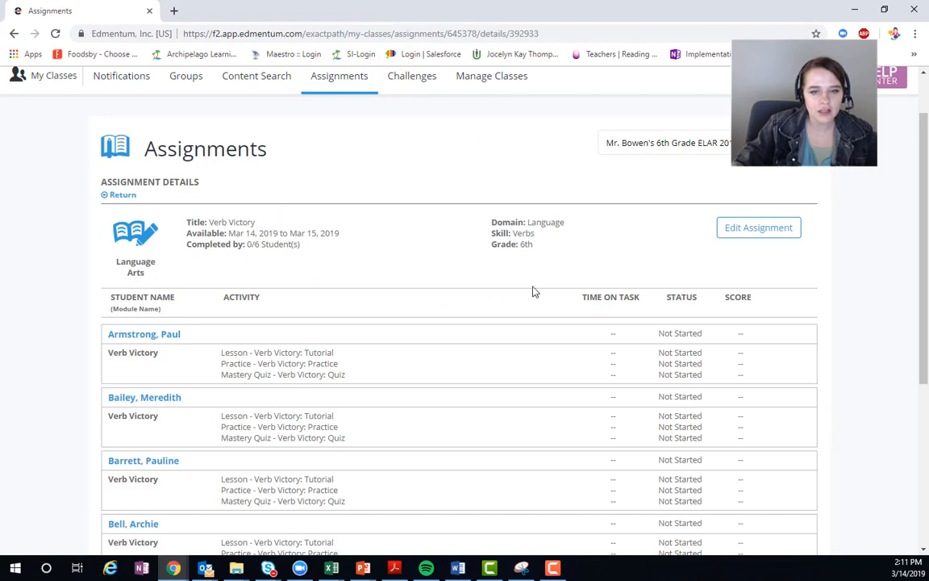
scroll(597, 310, down, 3)
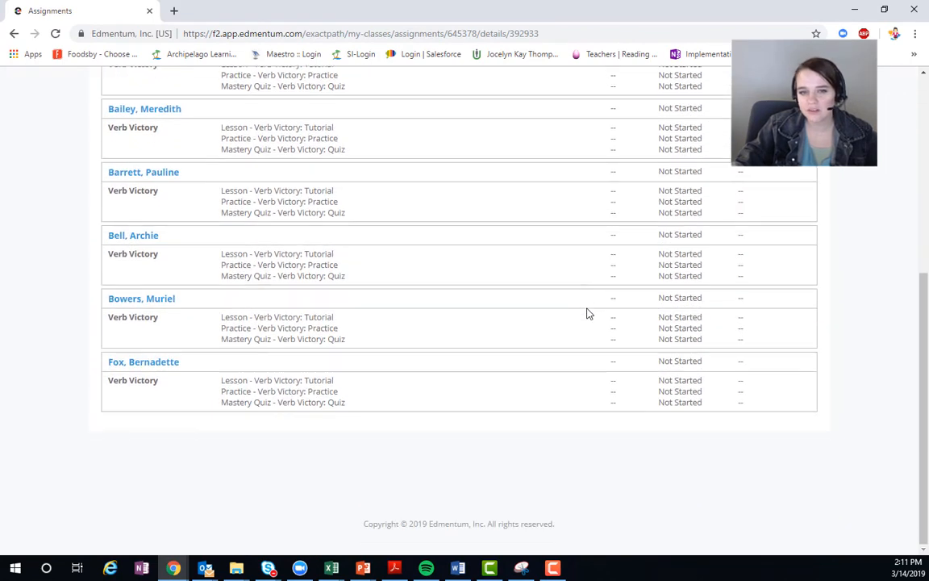
scroll(588, 314, up, 5)
scroll(579, 315, down, 4)
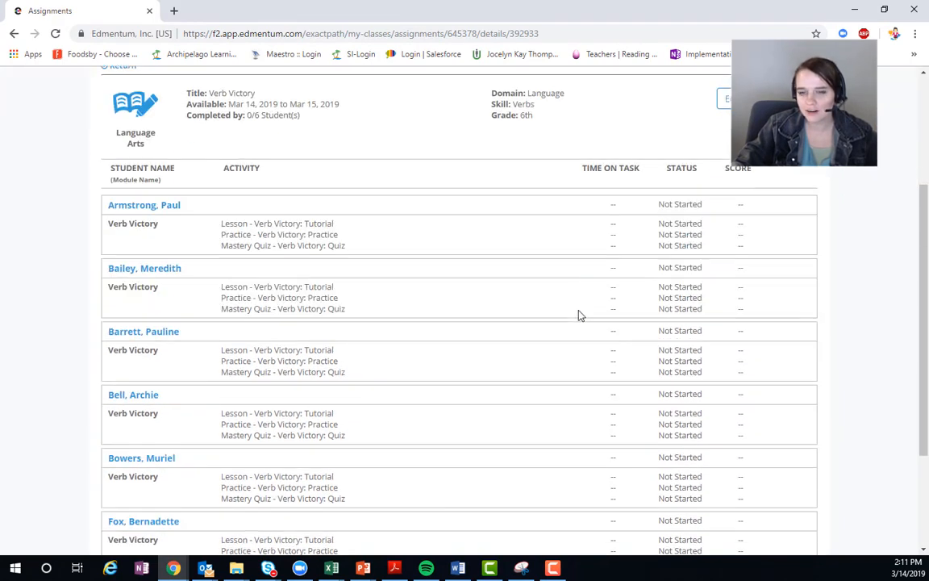
scroll(578, 315, up, 1)
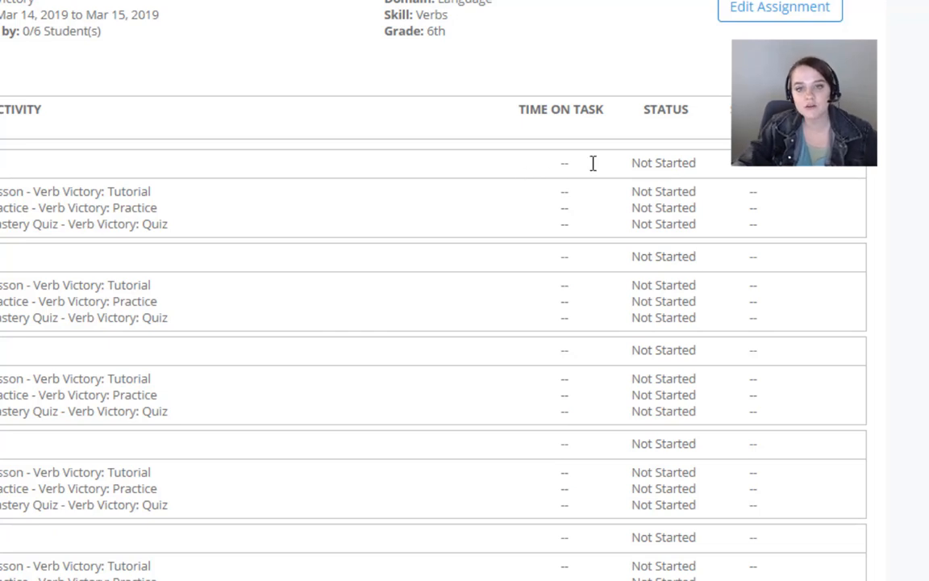
scroll(739, 244, up, 1)
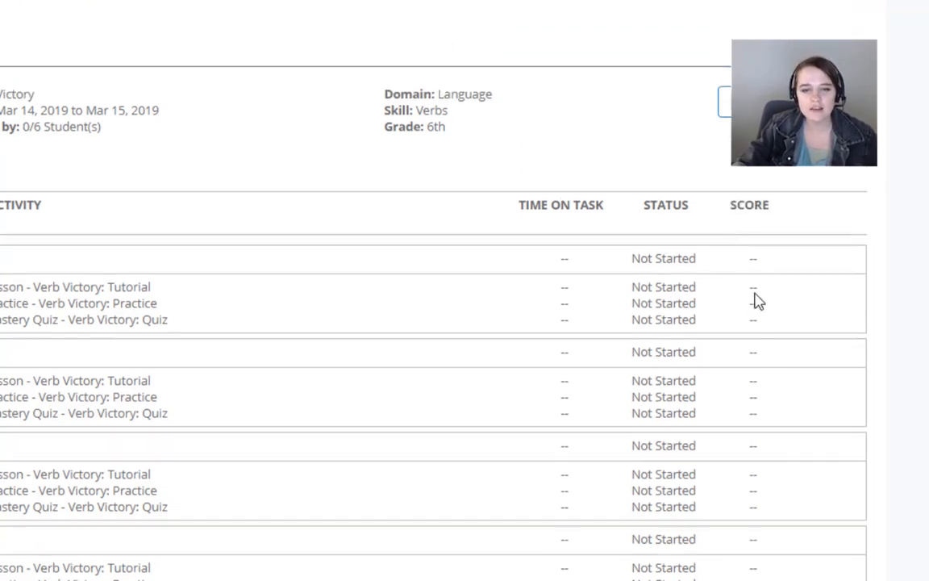
scroll(704, 305, up, 2)
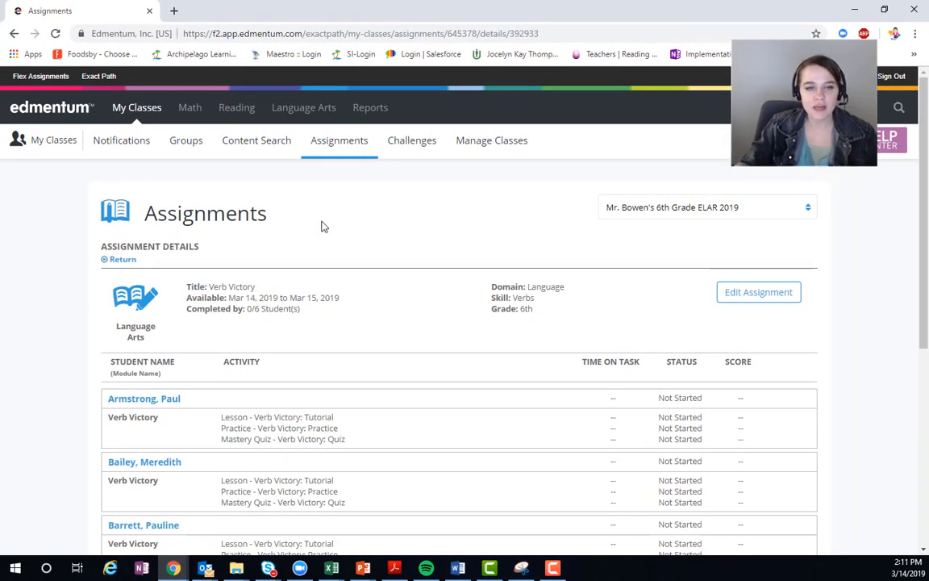
Step: Go to the class challenges and start creating a new challenge
click(404, 145)
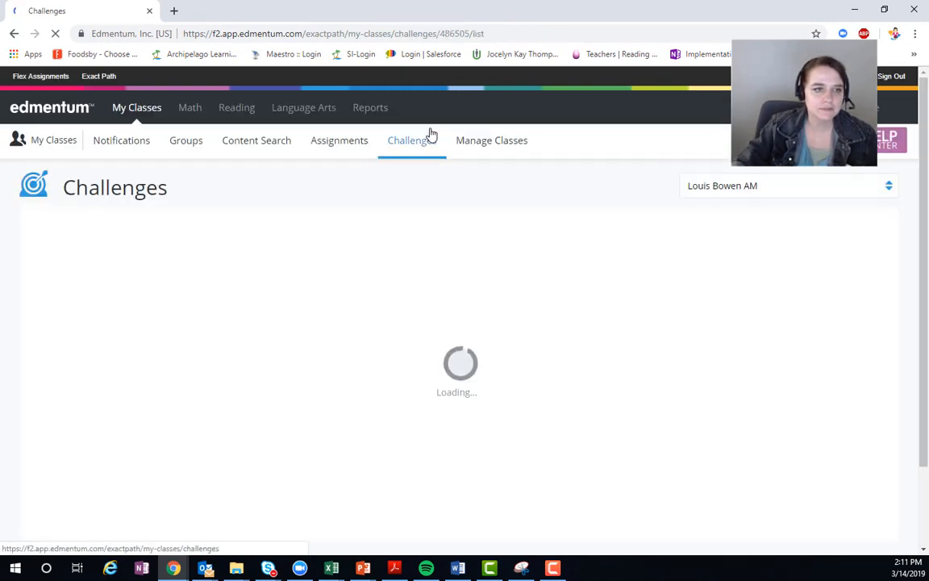
scroll(252, 409, down, 1)
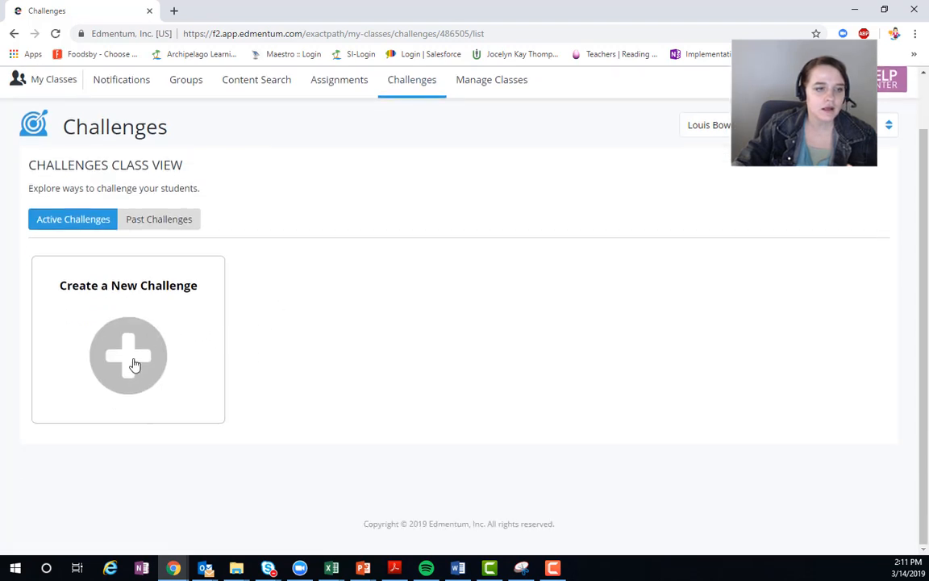
click(149, 338)
scroll(291, 362, down, 1)
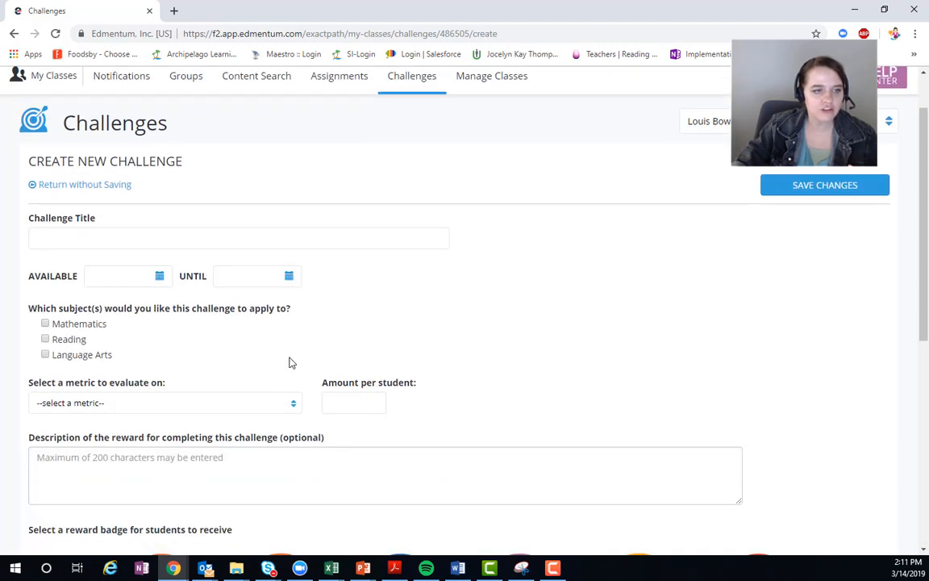
Step: Title the new challenge "3/14/2019 Challenge"
click(168, 240)
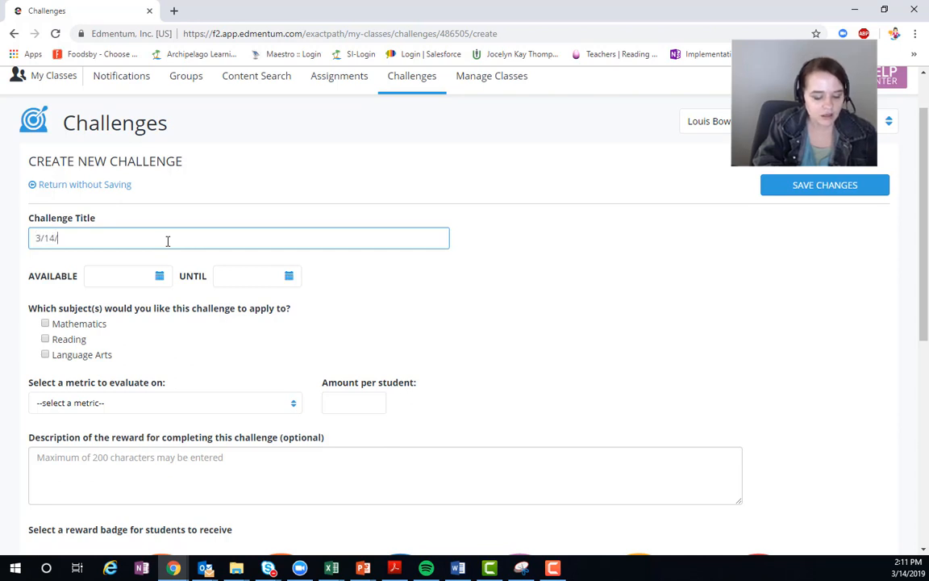
text(019 )
text(Chan)
text(ege)
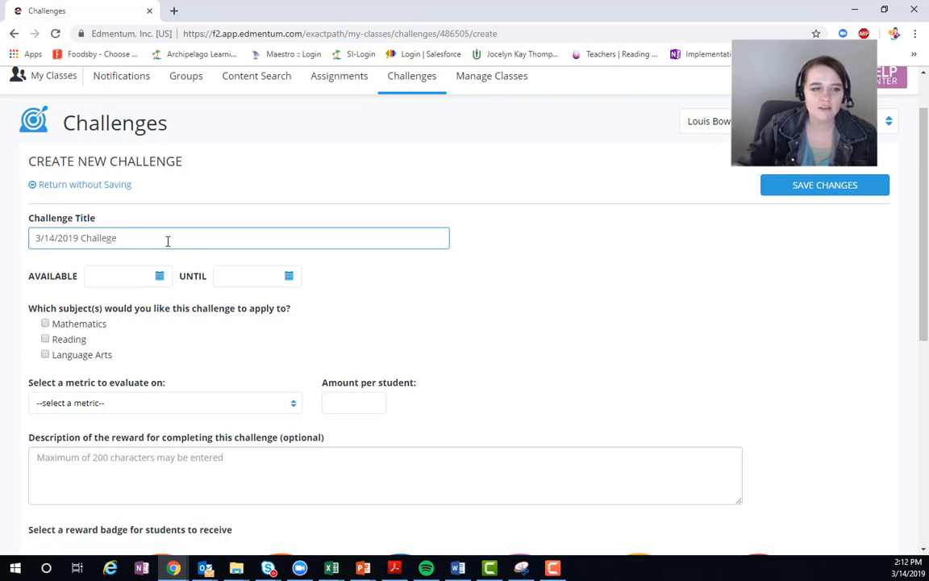
key(BackSpace)
key(BackSpace)
text(nge)
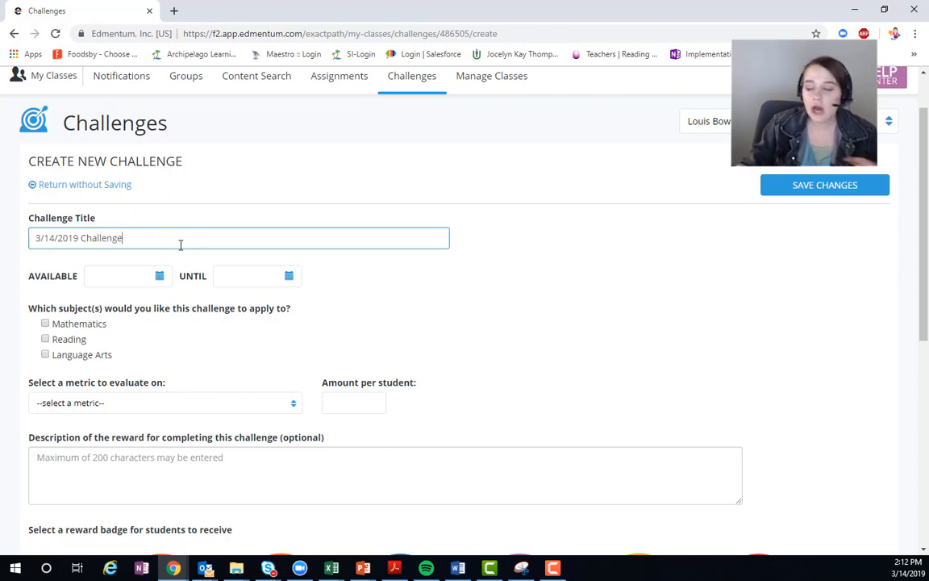
Step: Make the challenge available from 03/14/2019 until 03/15/2019 and apply it to Mathematics, Reading and Language Arts
click(161, 278)
click(191, 383)
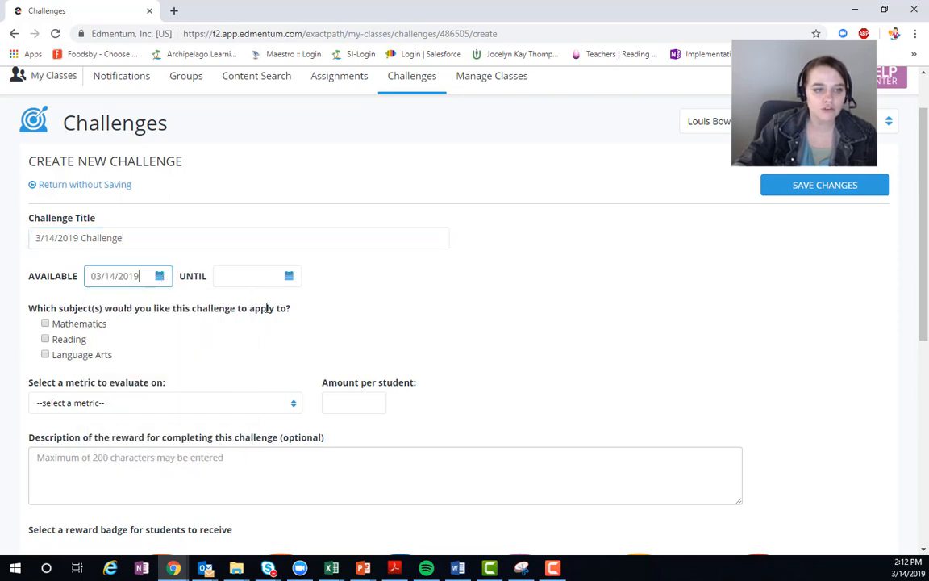
click(288, 278)
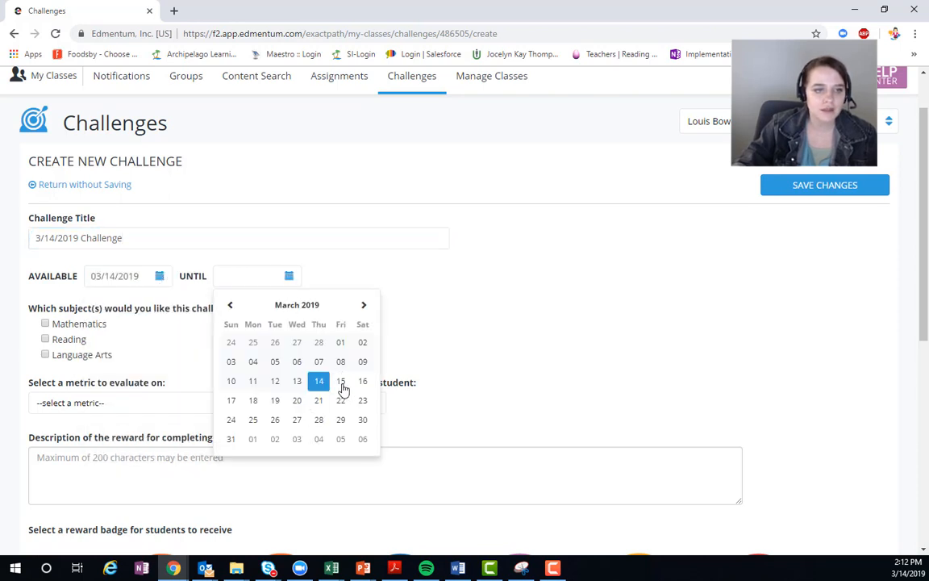
click(340, 381)
click(45, 354)
click(45, 339)
click(45, 324)
Step: Evaluate the challenge on Number Of Trophies Earned, with an amount of 2 trophies per student
click(105, 403)
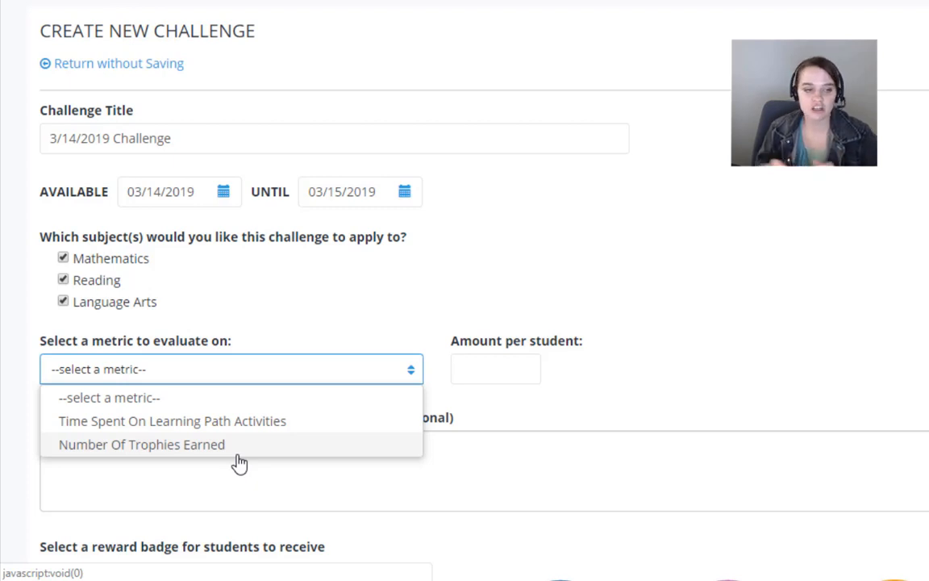
click(234, 443)
click(490, 371)
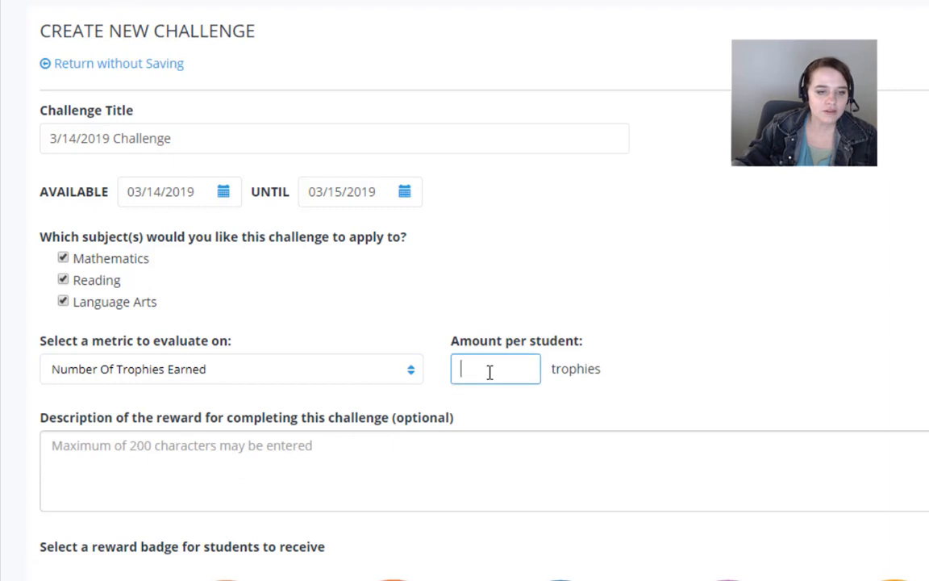
double_click(524, 374)
text(2)
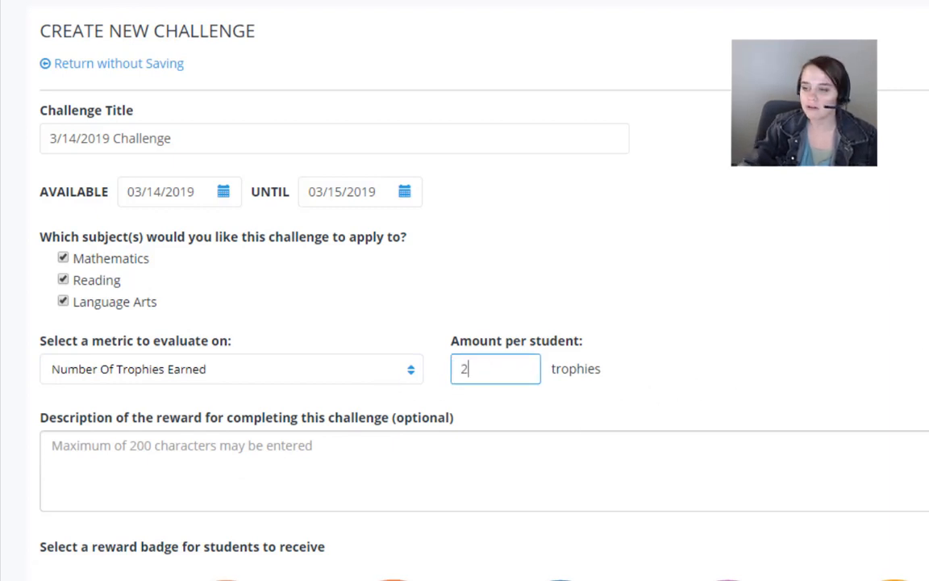
Step: Select the blue hot-air balloon with clouds as the reward badge and browse the other available badges
scroll(795, 349, down, 3)
scroll(793, 349, up, 2)
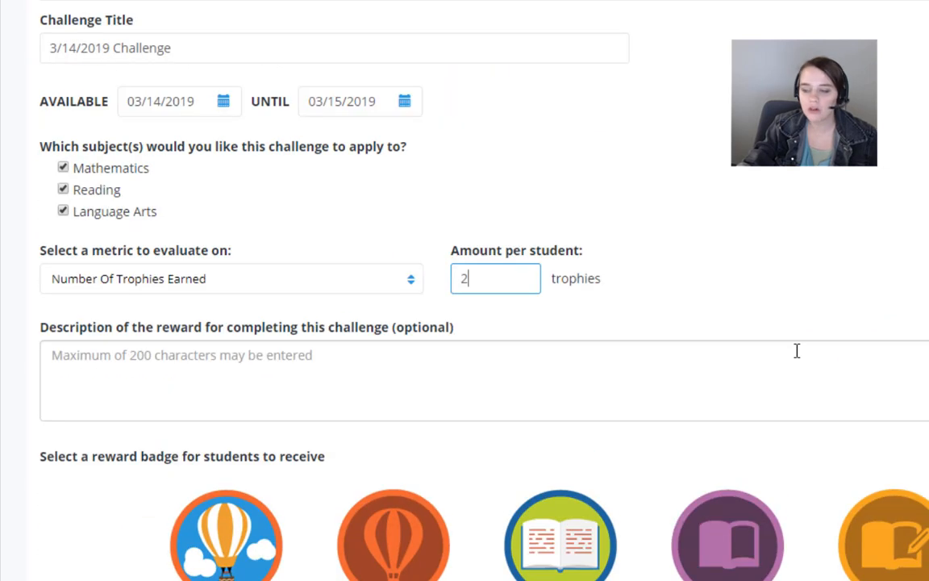
scroll(338, 264, down, 3)
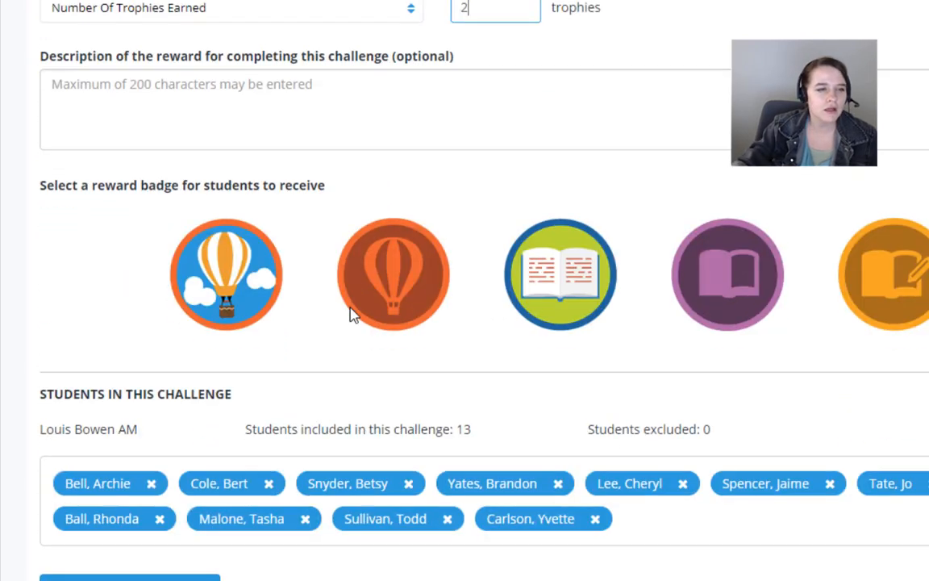
click(241, 106)
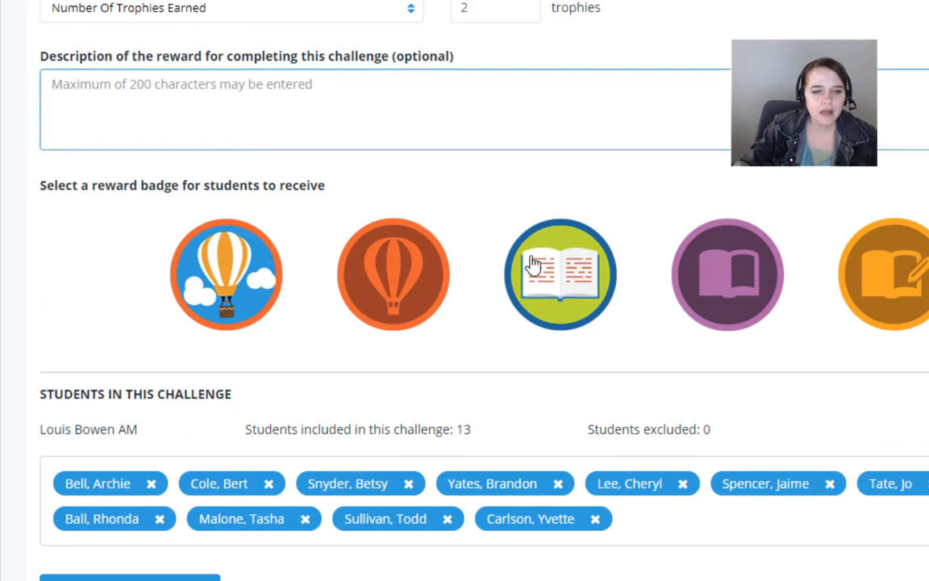
click(206, 262)
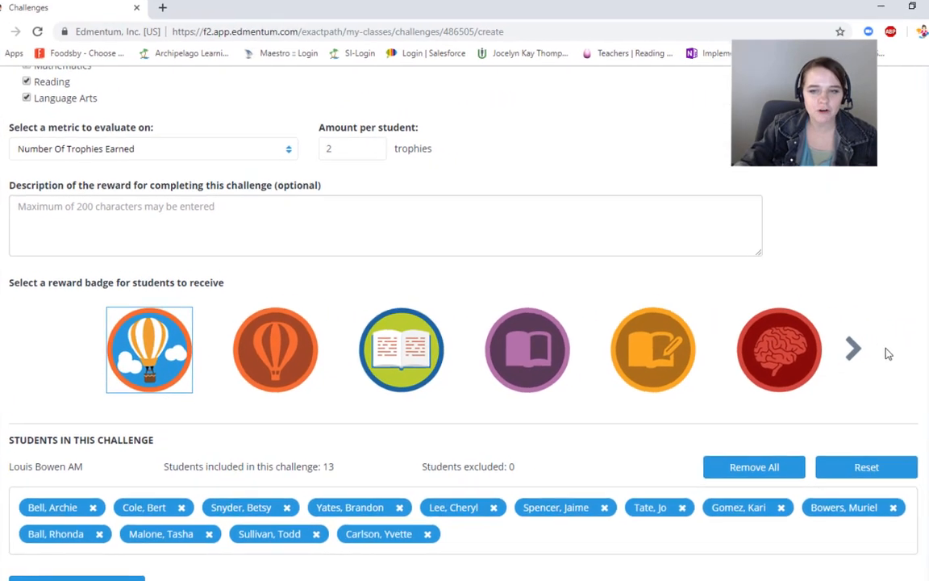
click(852, 349)
click(852, 350)
click(853, 349)
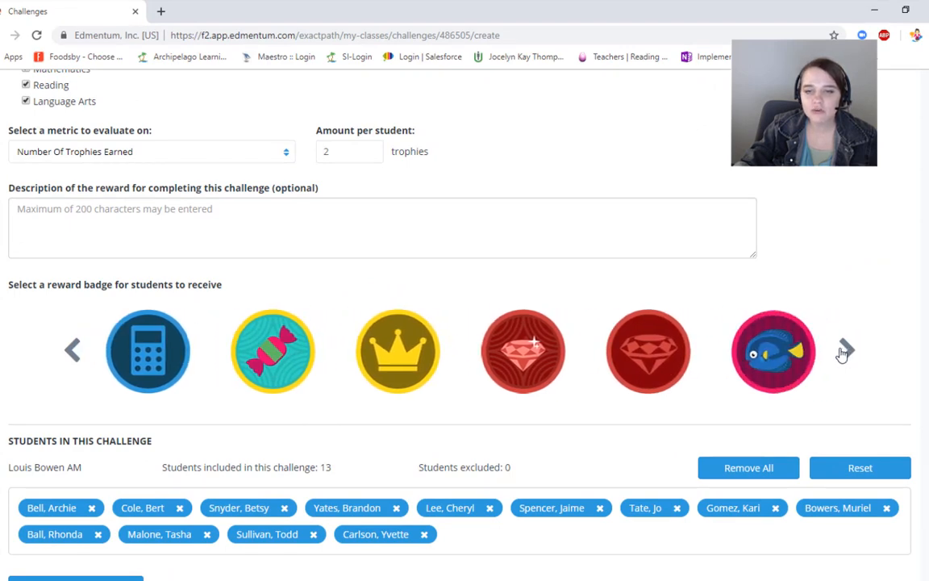
Step: Browse the rest of the reward badges for the challenge and save the challenge
click(844, 351)
click(844, 351)
click(844, 350)
click(72, 356)
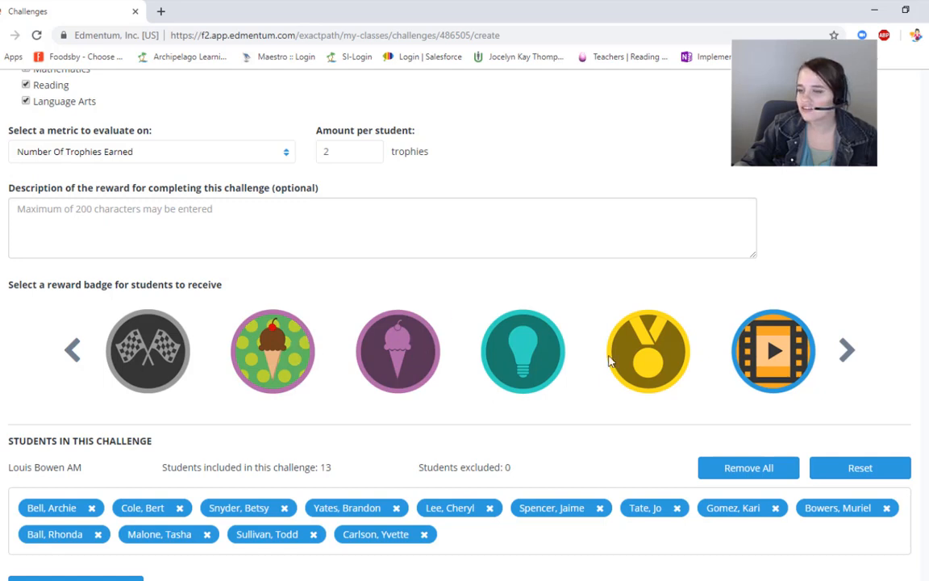
click(846, 351)
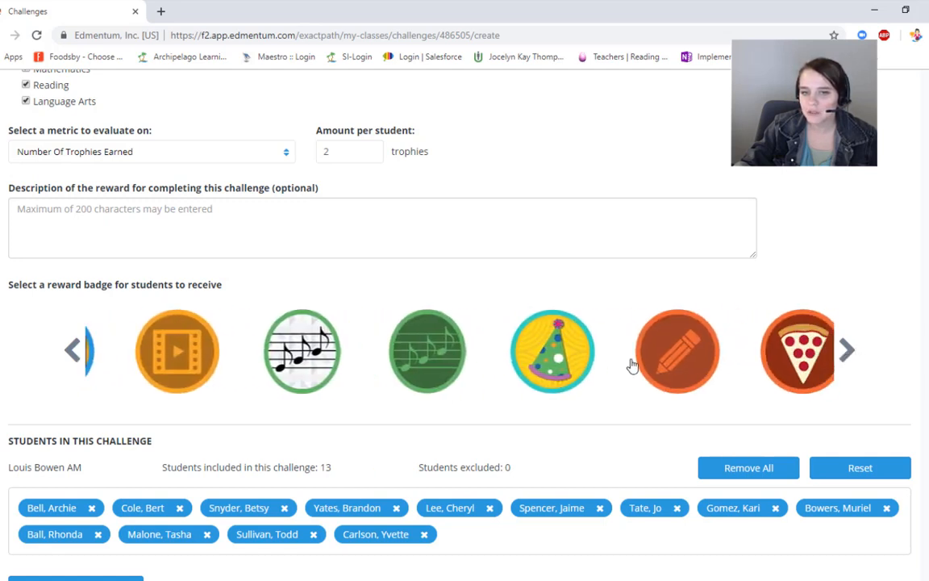
click(847, 349)
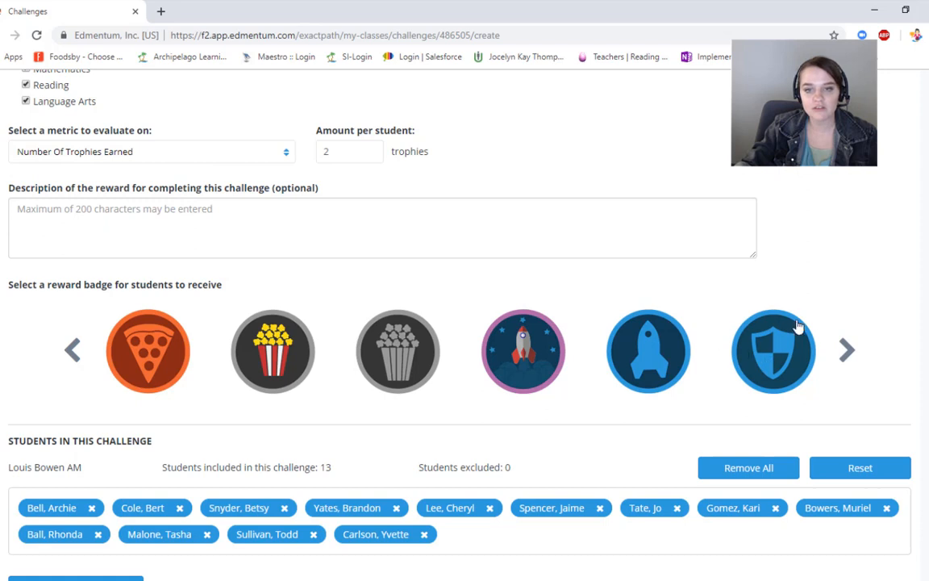
click(844, 351)
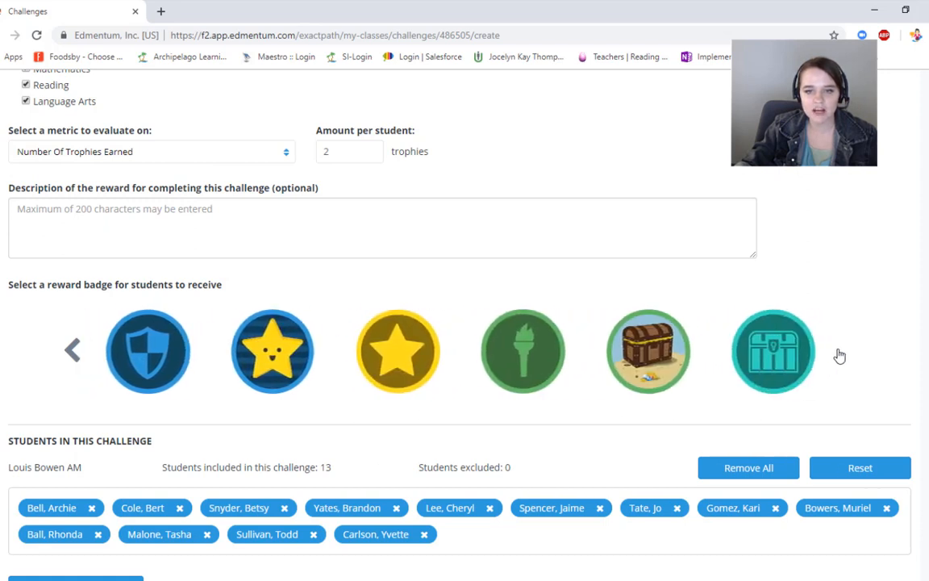
scroll(840, 356, down, 2)
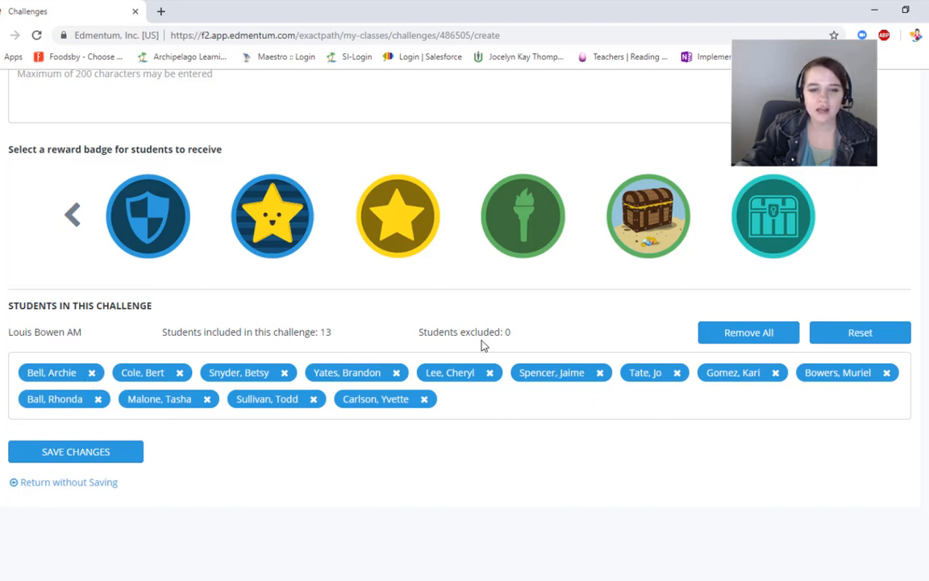
click(91, 466)
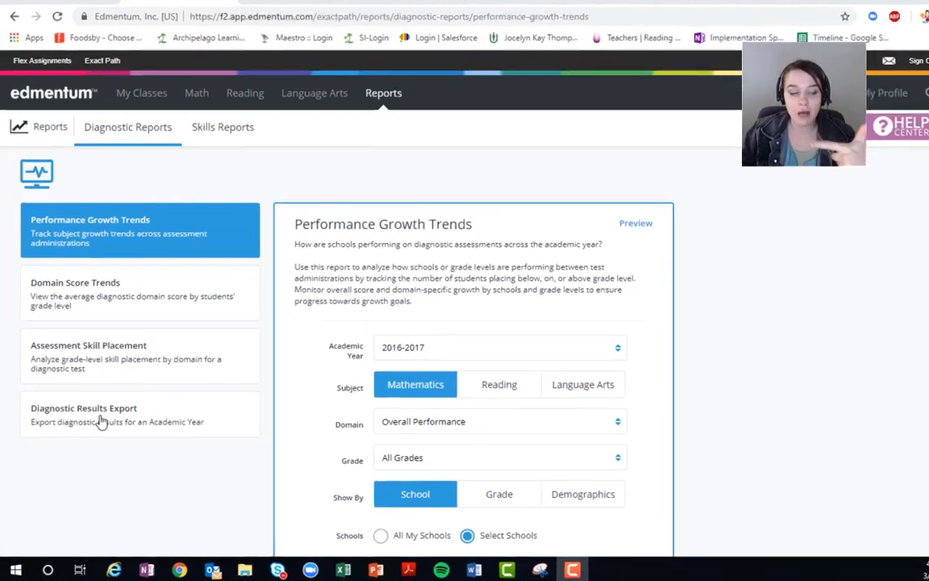
Step: Set the Performance Growth Trends report to academic year 2016-2017 and the Overall Performance domain, and review the other Mathematics domains
scroll(587, 357, down, 3)
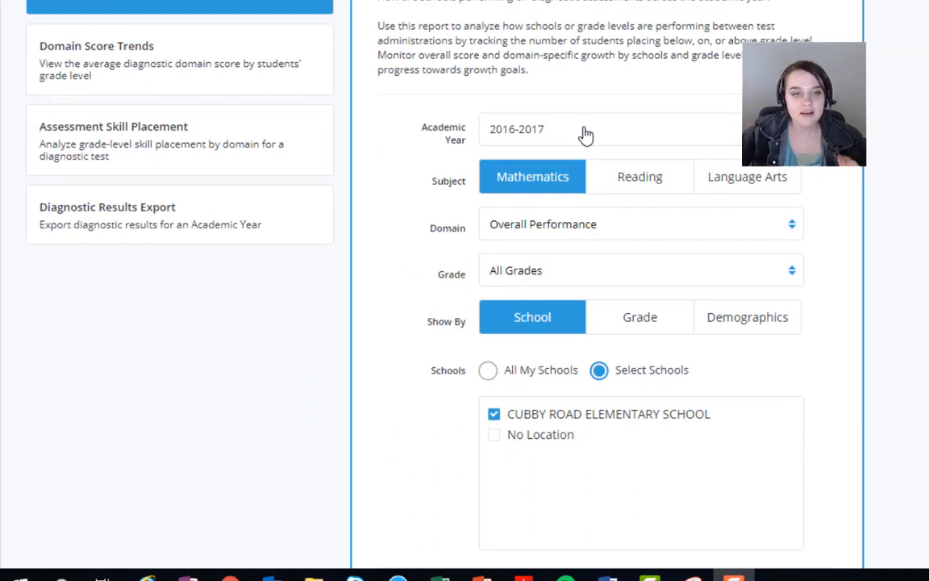
click(587, 135)
click(609, 159)
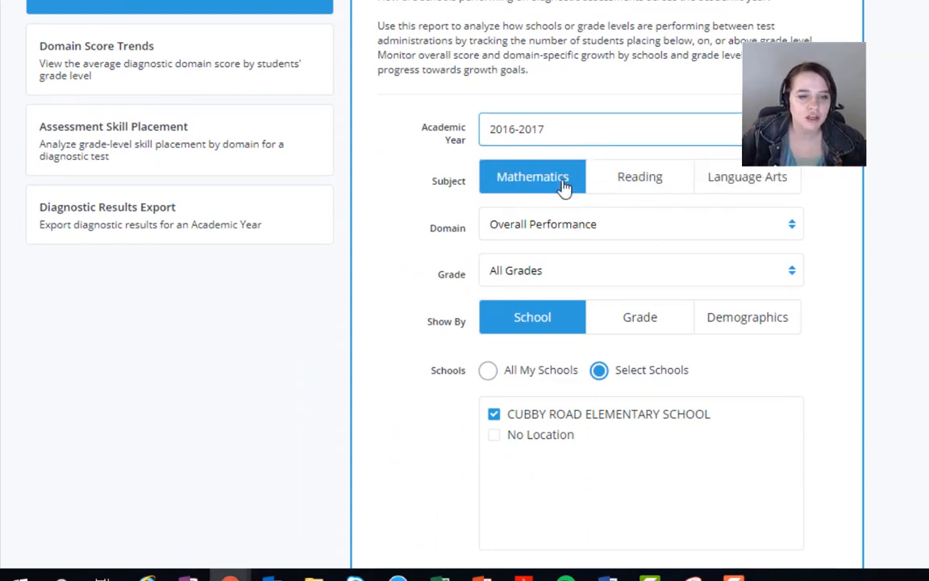
click(516, 224)
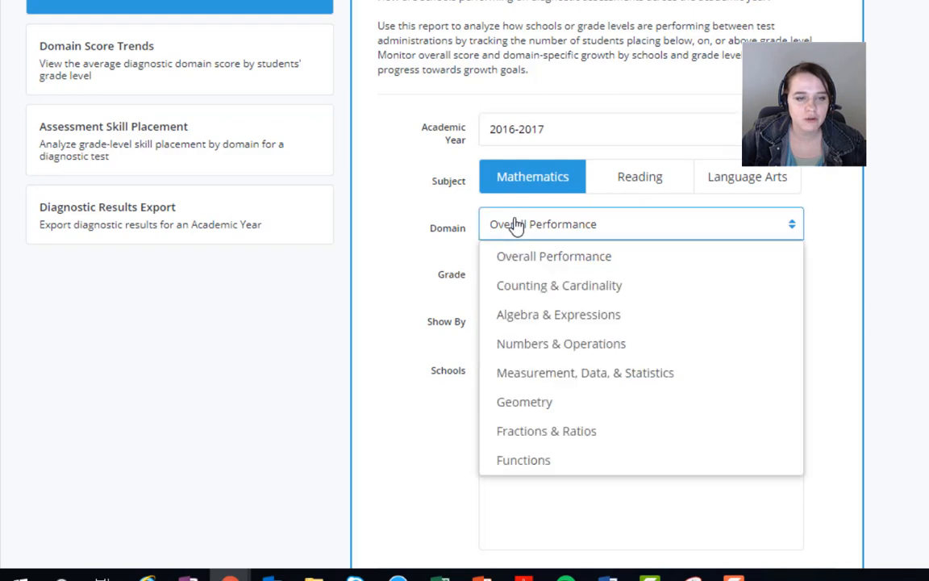
click(530, 256)
click(533, 268)
click(534, 269)
click(534, 234)
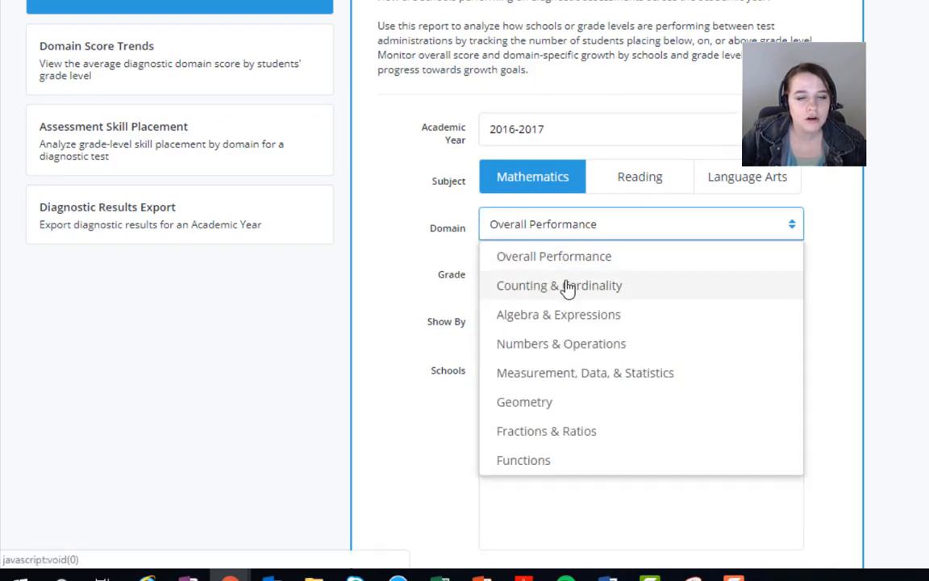
click(401, 235)
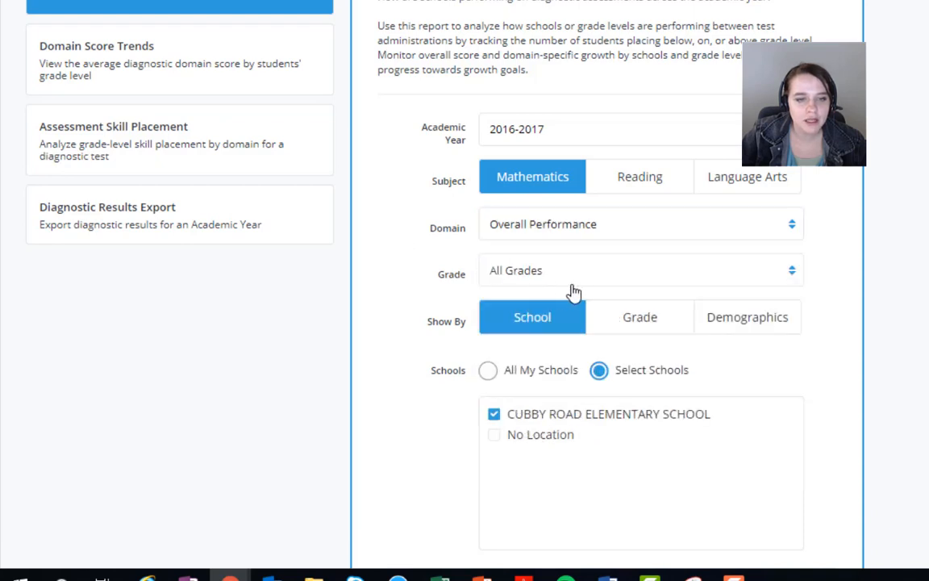
Step: Try limiting the report to 2nd Grade and showing it by grade, and return it to being shown by school
click(581, 286)
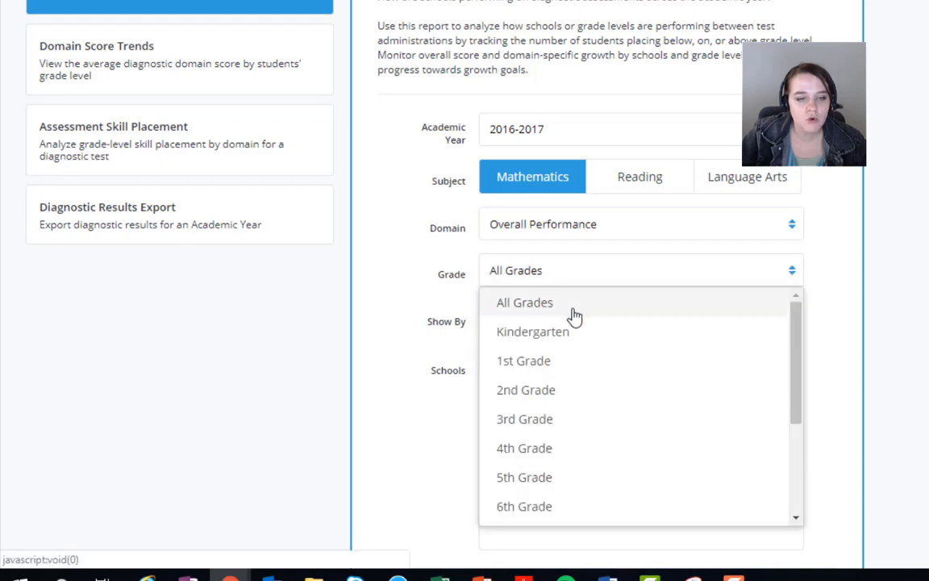
click(574, 391)
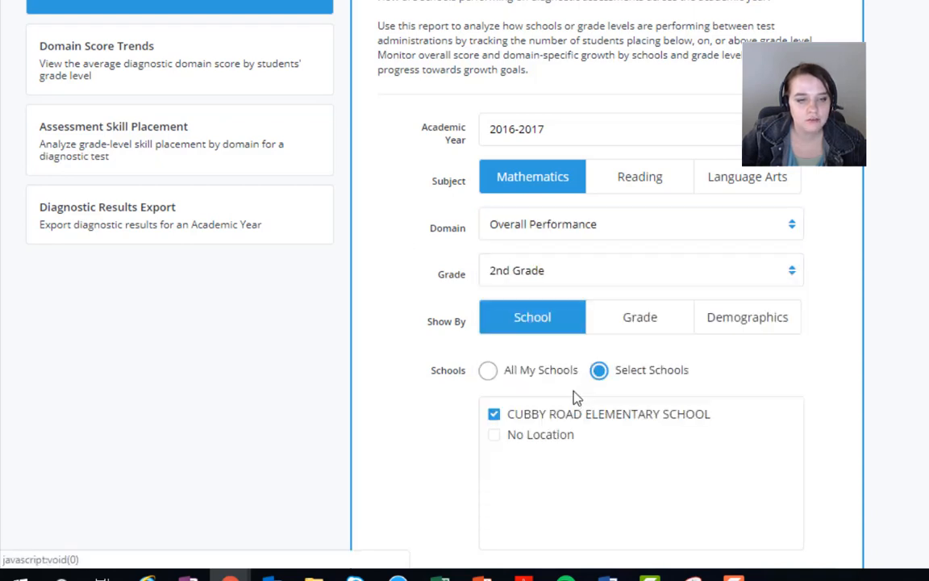
click(631, 326)
scroll(553, 330, down, 1)
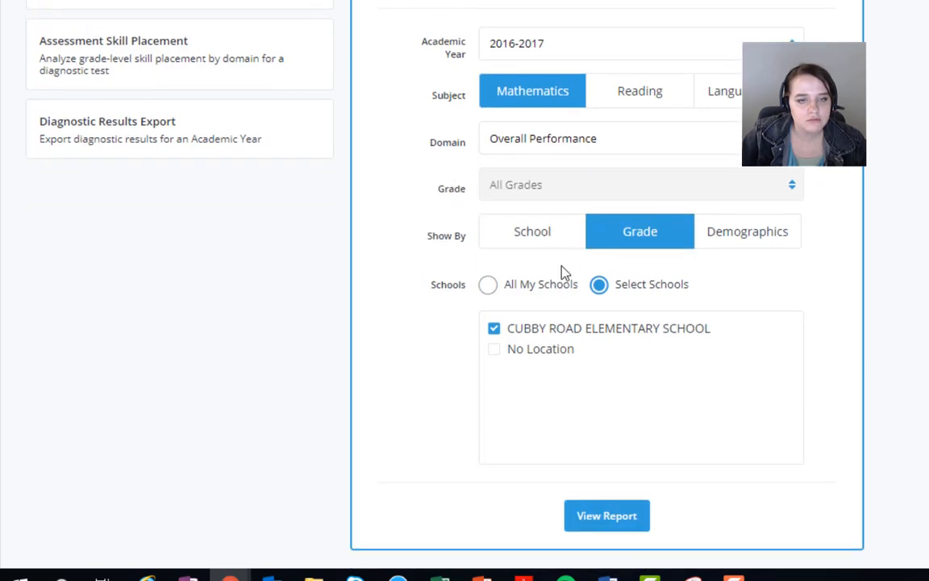
click(538, 235)
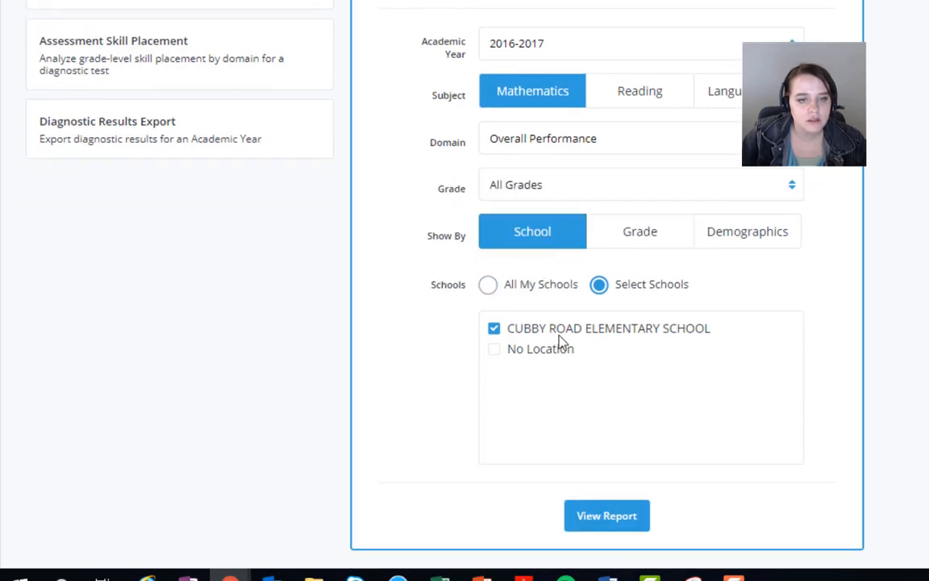
Step: View the Performance Growth Trends report and compare the below, on and above grade placements for Diagnostic 1 and Diagnostic 2
click(607, 515)
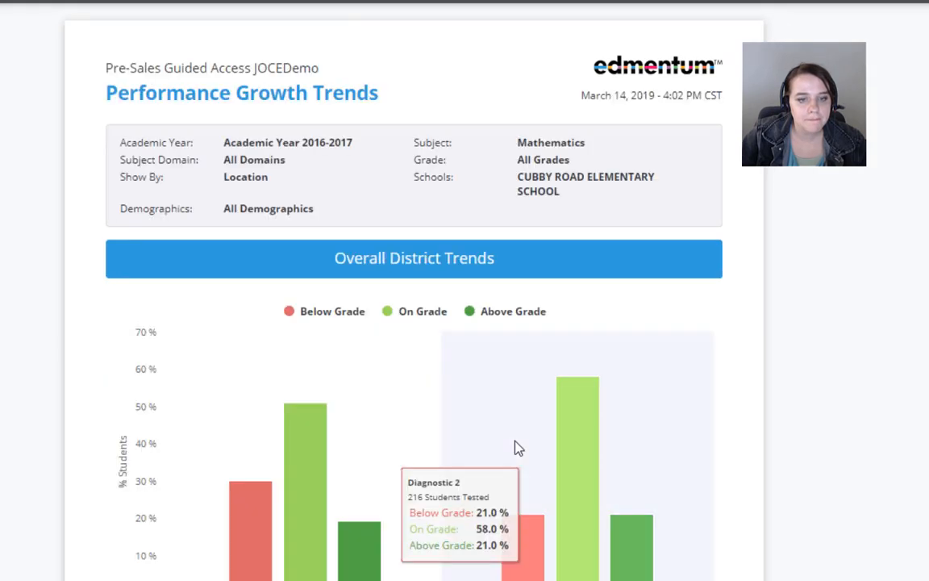
scroll(519, 446, down, 3)
scroll(359, 444, down, 2)
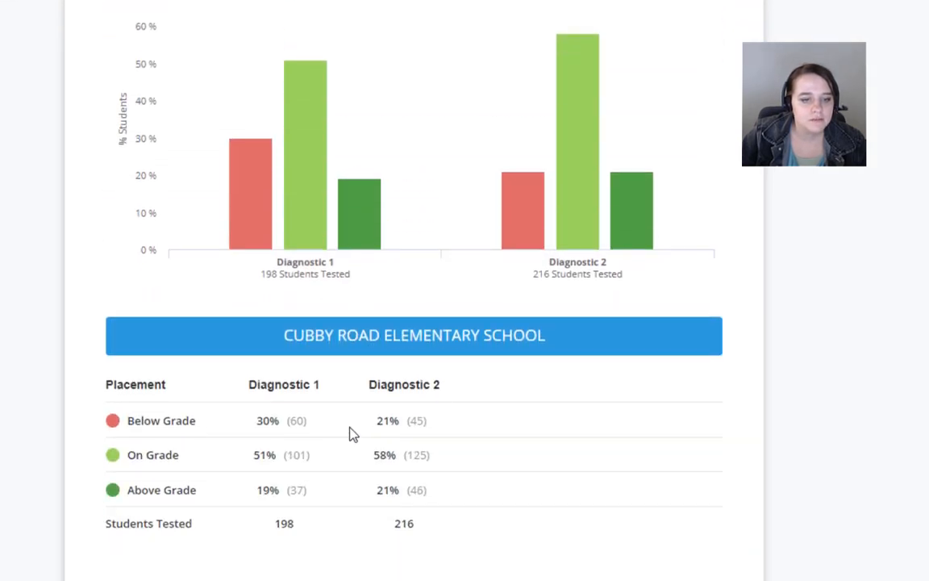
scroll(353, 433, up, 2)
scroll(340, 434, up, 1)
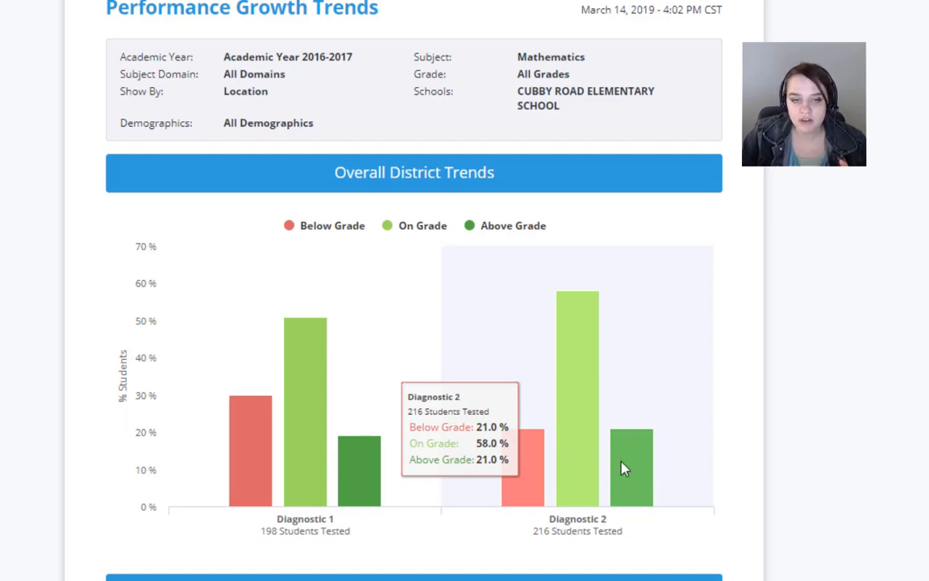
scroll(578, 470, down, 1)
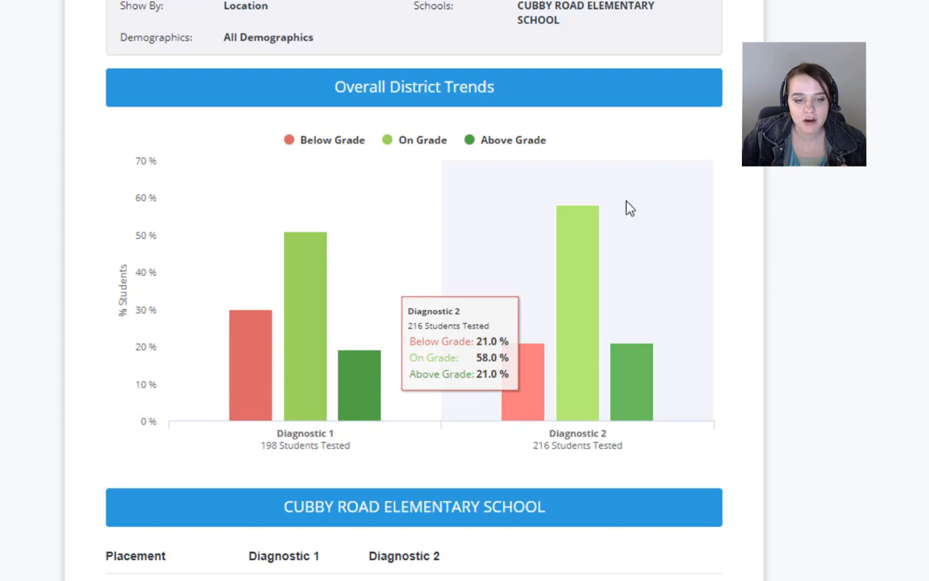
scroll(556, 290, down, 2)
scroll(546, 352, up, 3)
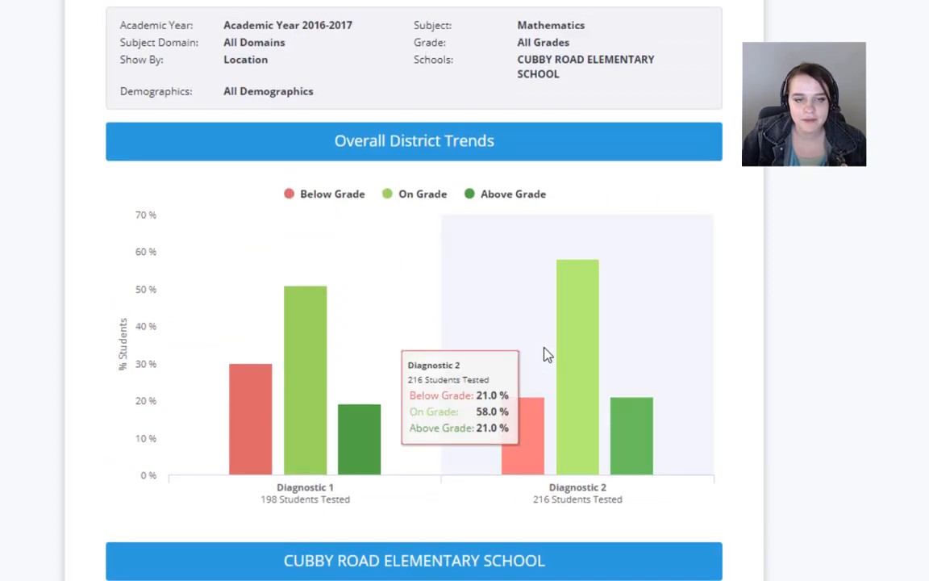
scroll(545, 355, up, 2)
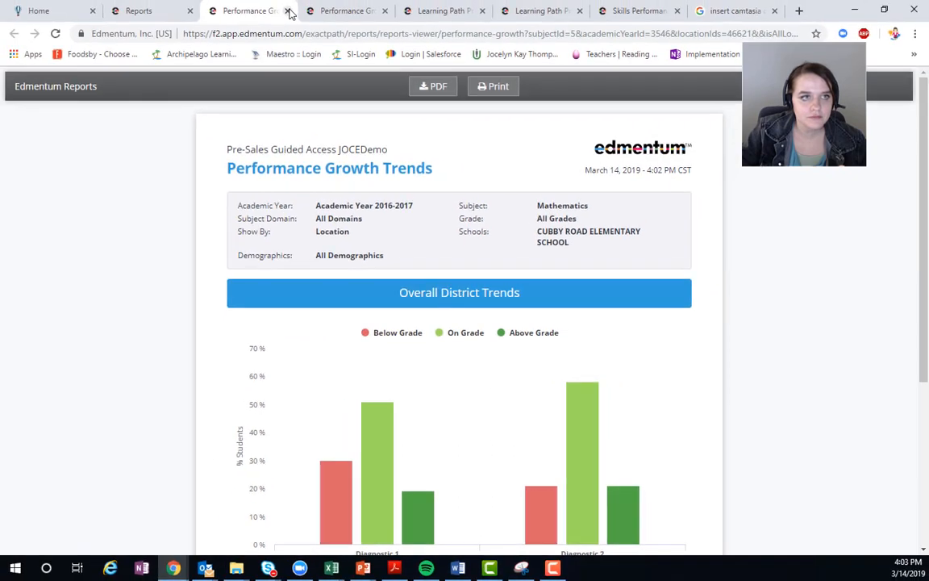
Step: Close the generated growth report and open the Learning Path Progress settings among the skills reports
click(289, 11)
scroll(271, 154, up, 3)
click(227, 153)
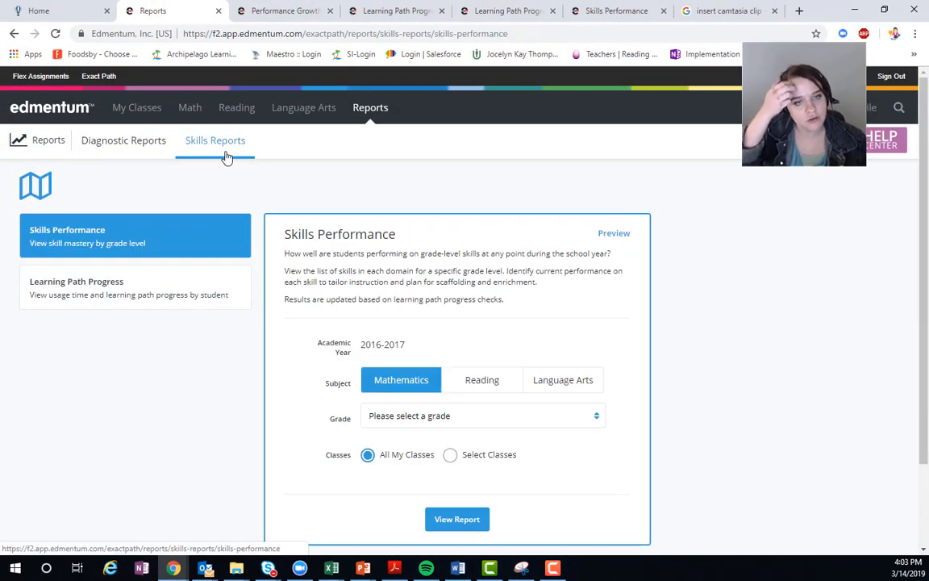
click(169, 289)
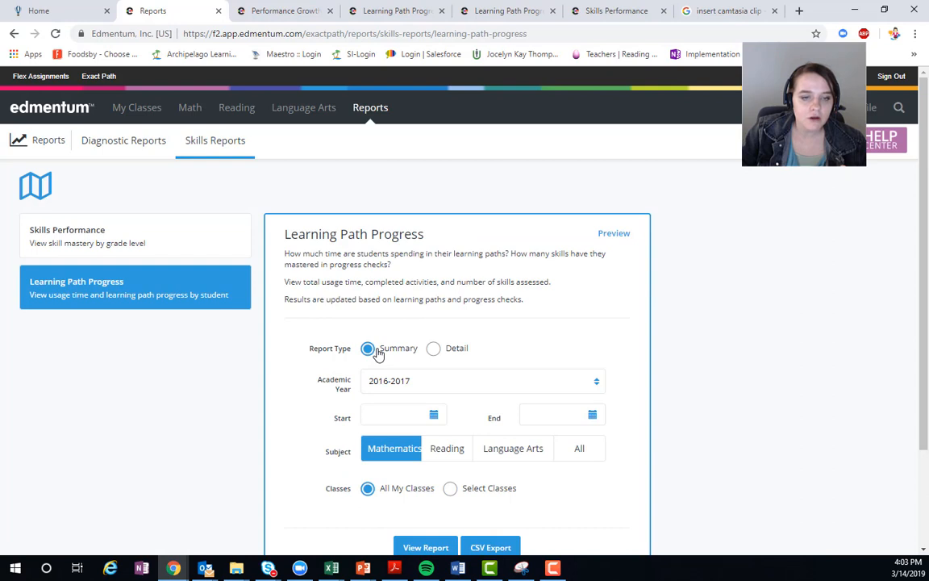
Step: Set the Learning Path Progress report's date range from 03/01/2019 to 03/14/2019
click(429, 382)
click(429, 406)
click(420, 418)
click(433, 415)
scroll(444, 415, down, 2)
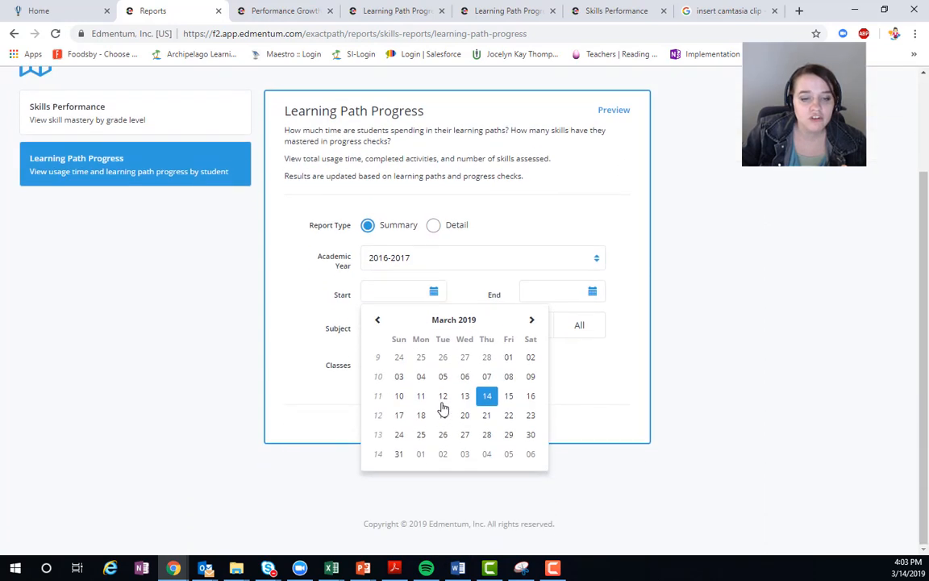
click(509, 357)
click(565, 291)
click(595, 294)
click(595, 294)
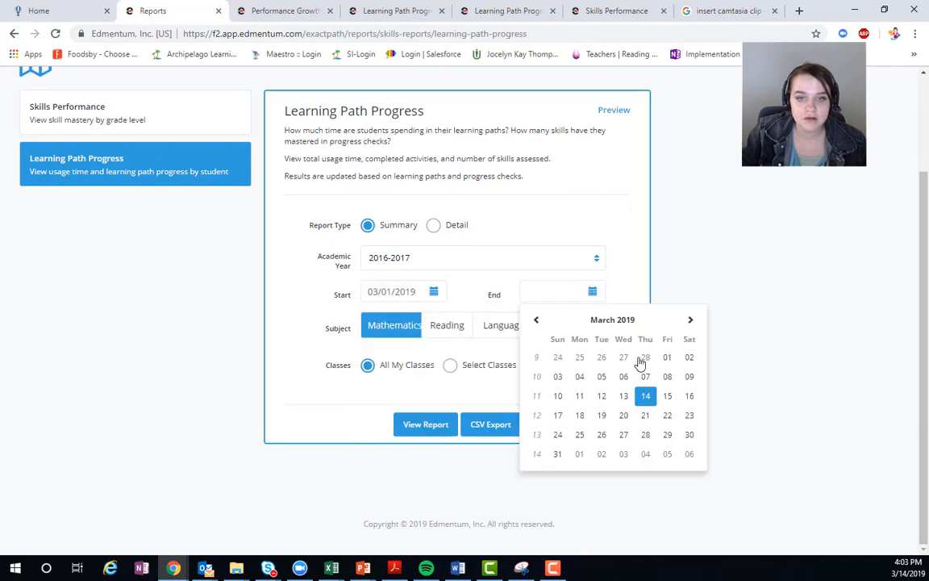
click(647, 393)
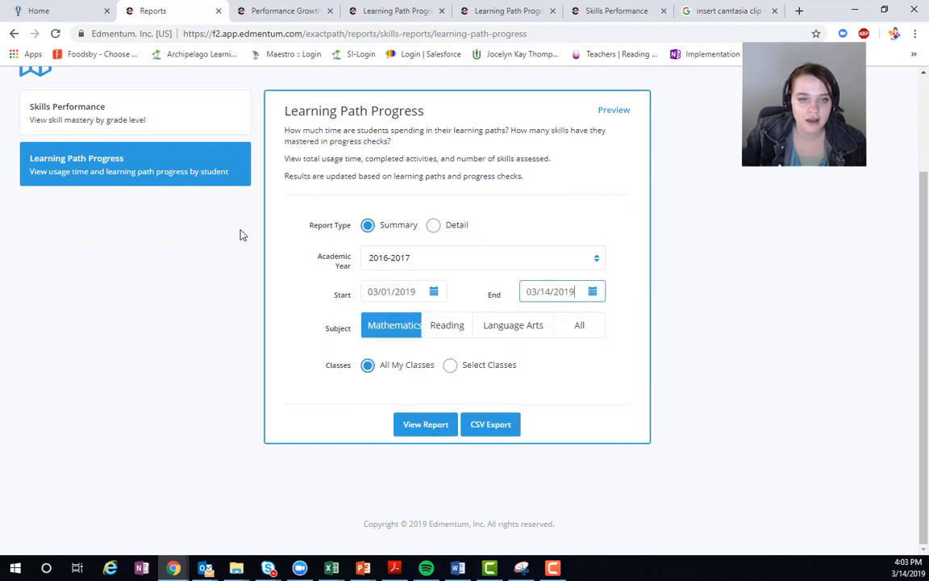
Step: Include all subjects in the report and restrict it to the 6th Grade ELAR 2019 class
click(582, 335)
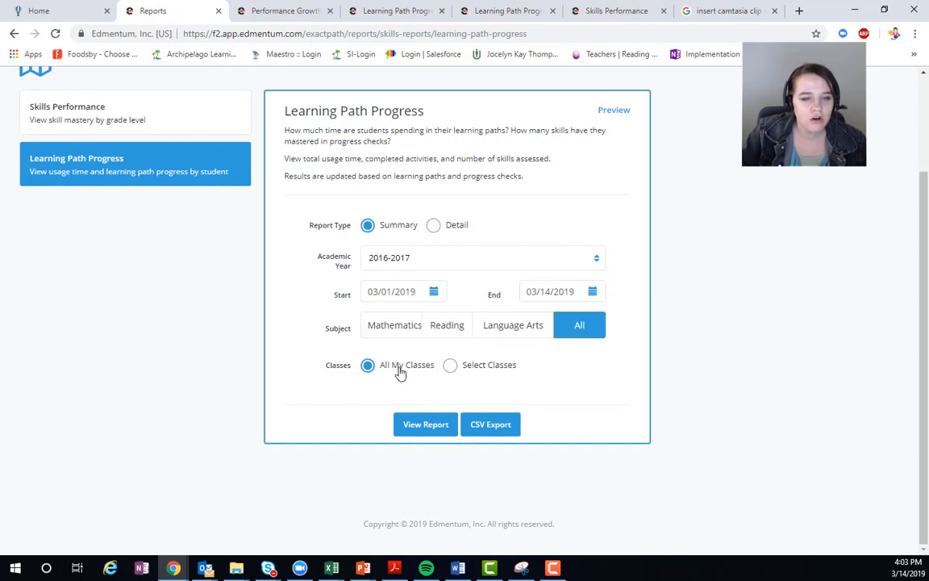
click(464, 369)
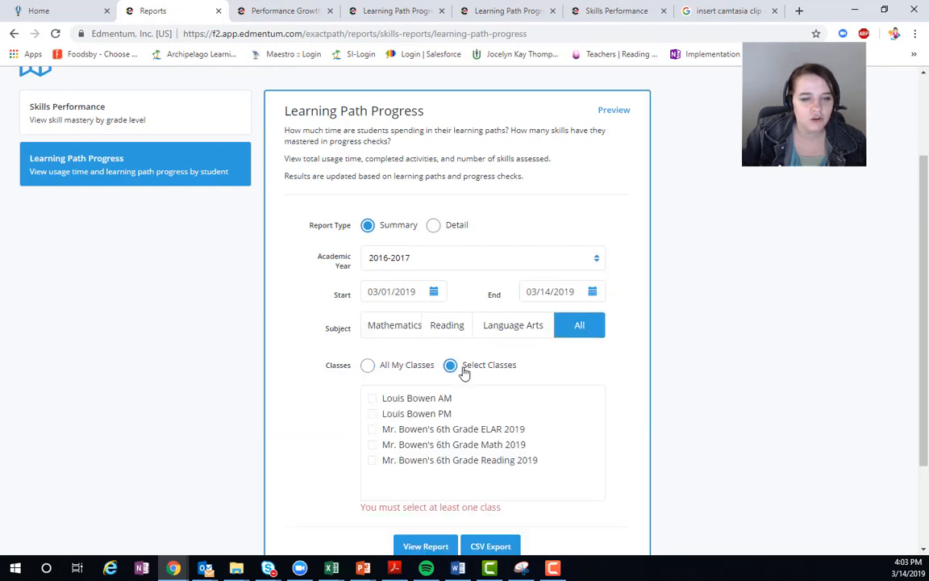
click(414, 433)
scroll(452, 451, down, 2)
Step: View the Learning Path Progress report and examine each student's time on task, activities done and skills mastered
click(408, 426)
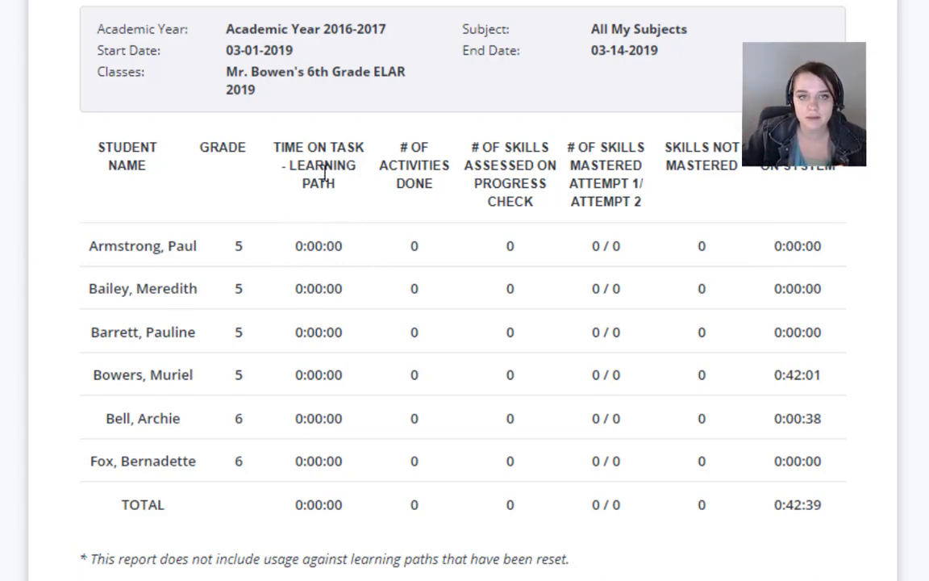
scroll(326, 175, down, 1)
scroll(357, 222, up, 1)
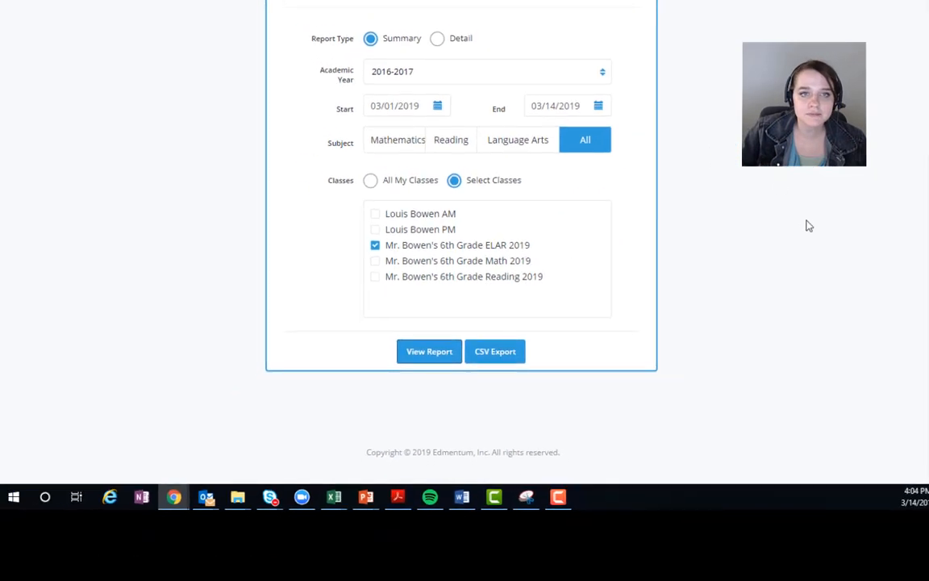
scroll(804, 226, up, 3)
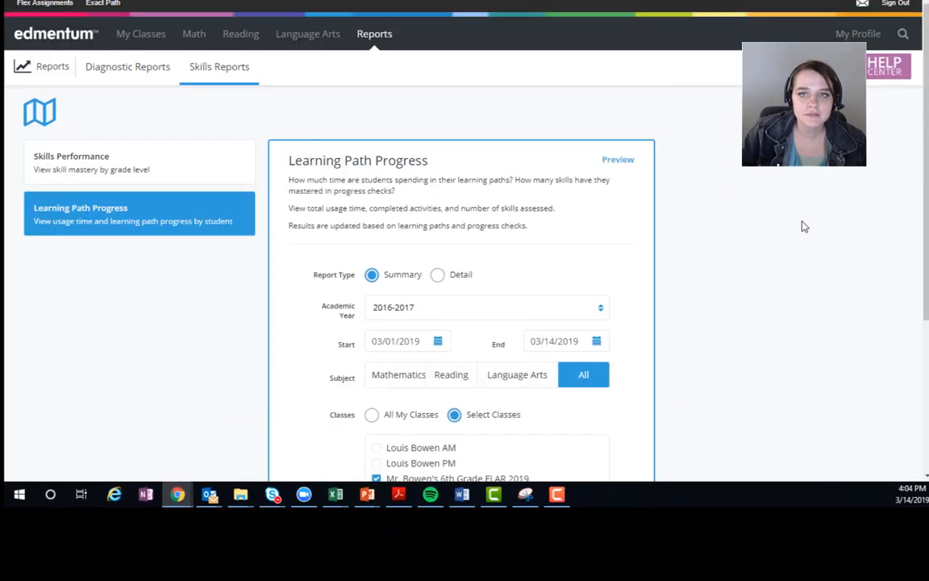
Step: Open the Help Center and look through its user guides, Online Help and Seehive feedback entries
click(889, 76)
scroll(849, 182, down, 2)
scroll(795, 243, down, 4)
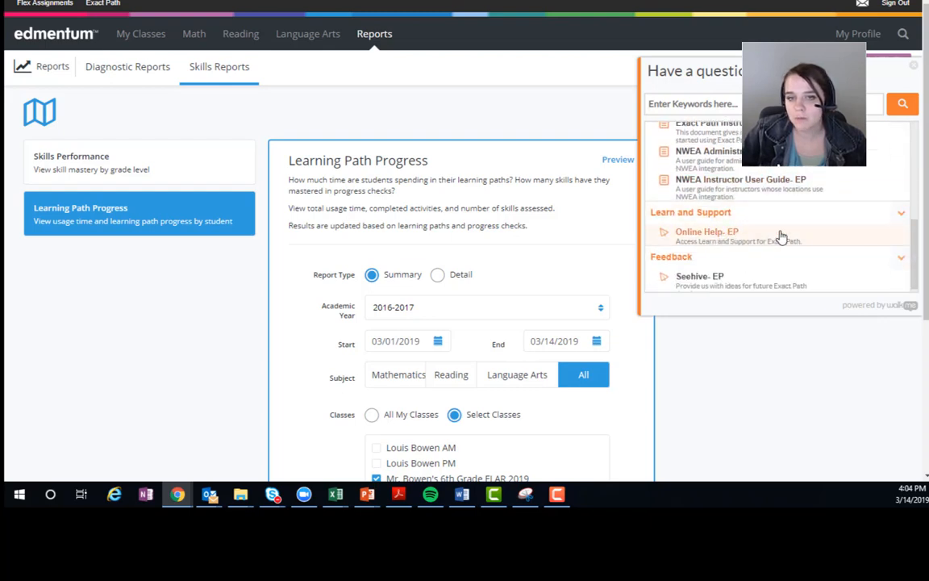
scroll(738, 266, down, 2)
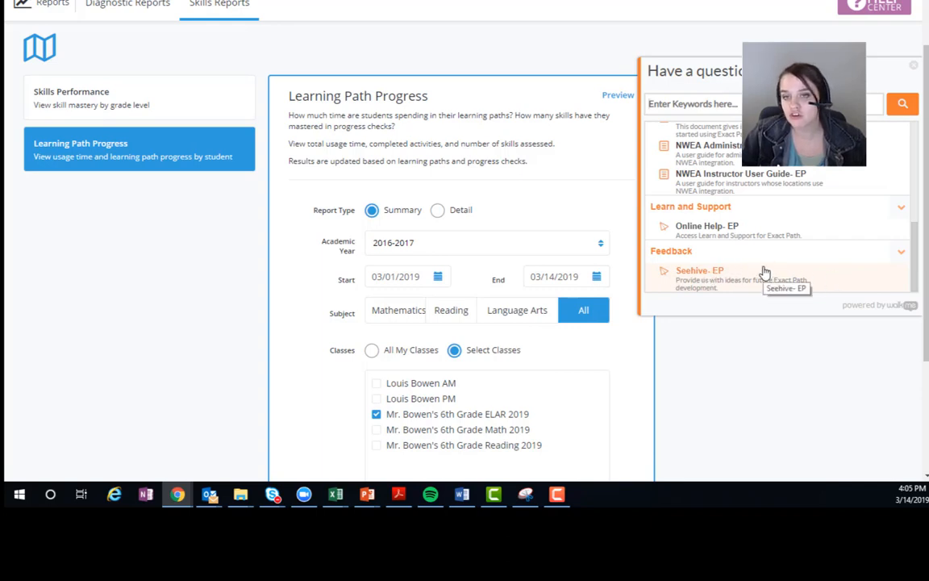
scroll(763, 270, up, 1)
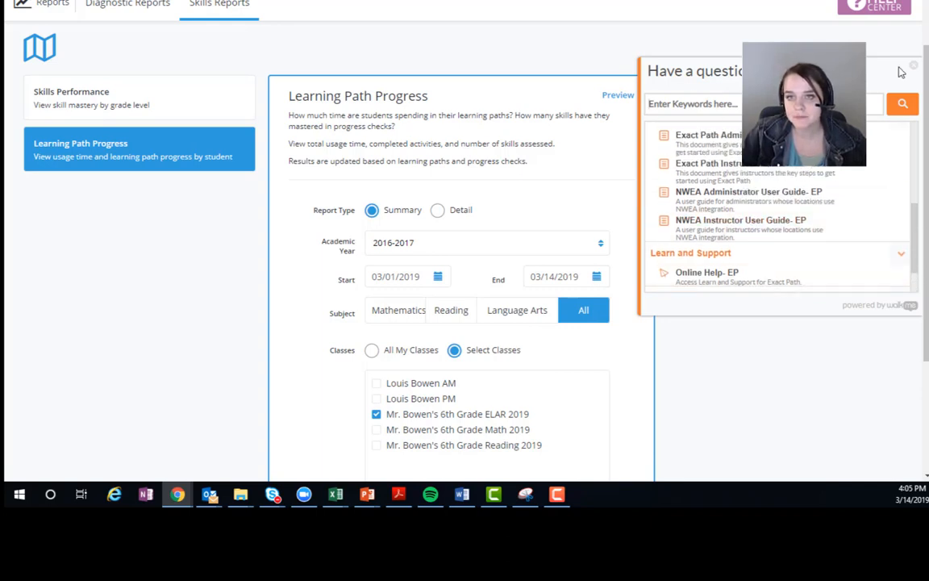
scroll(908, 73, up, 2)
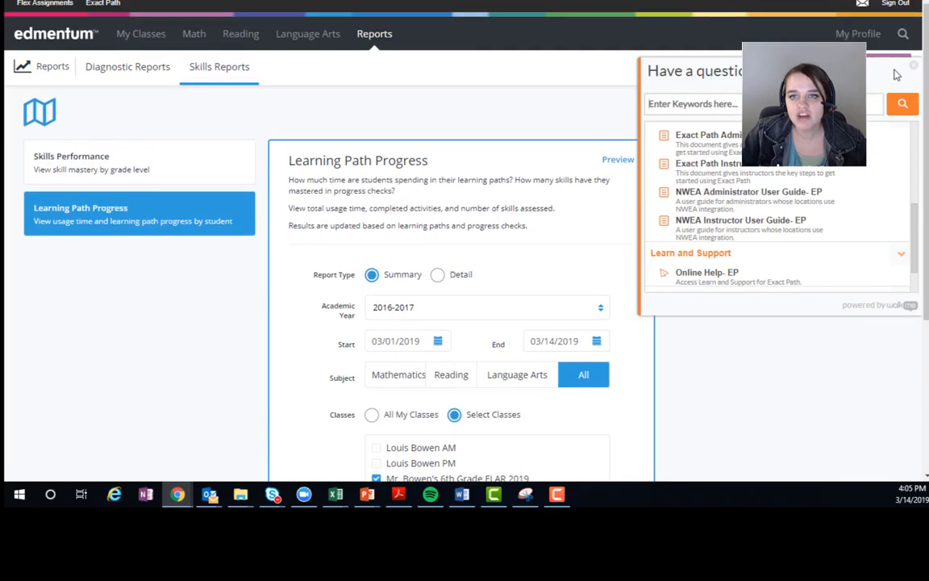